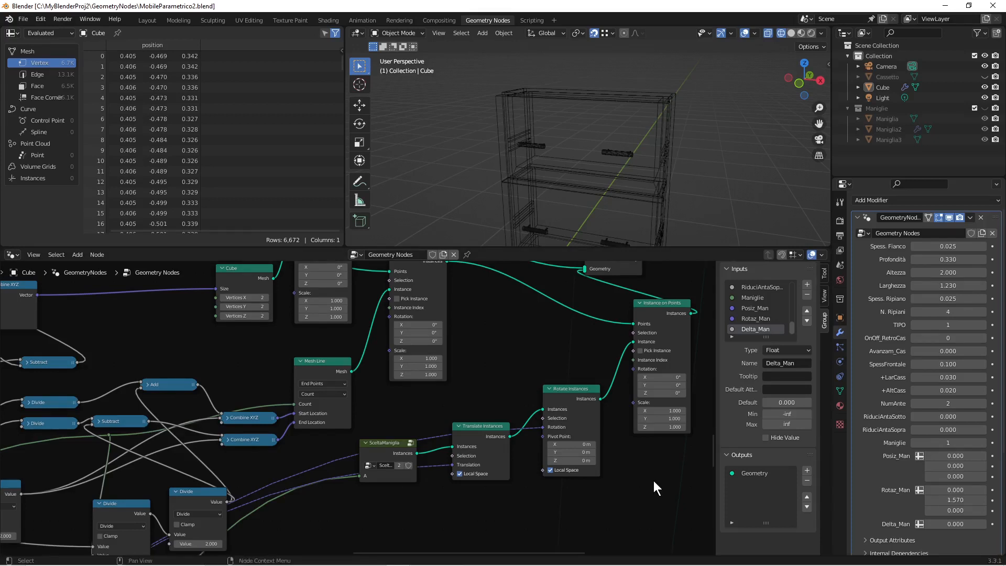
Duplicate the Altezza, Profondità, Larghezza and SpessFrontale reroute points with their incoming links and place the copies below the node network.
scroll(653, 480, down, 5)
scroll(487, 457, down, 2)
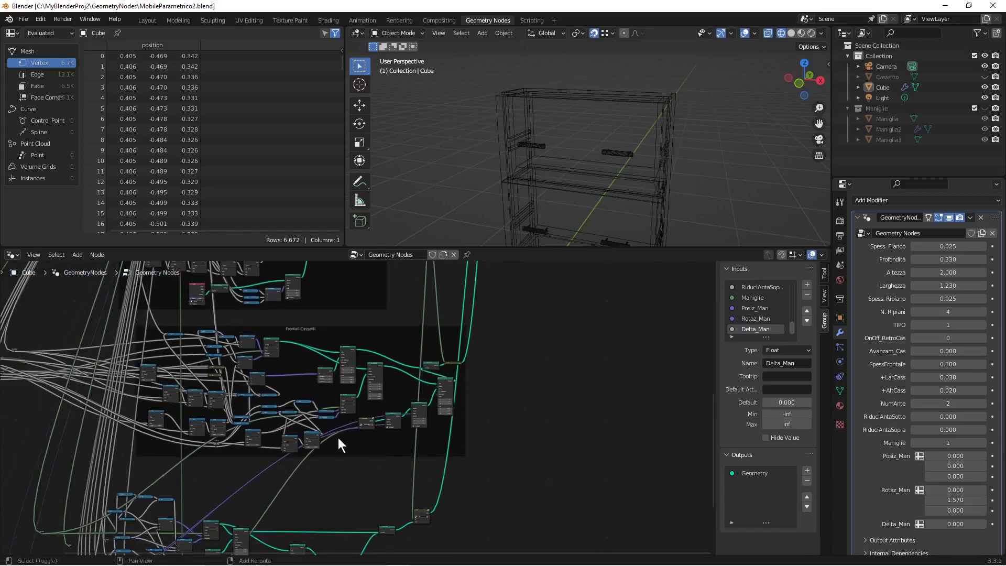
middle_drag(243, 504, 411, 414)
scroll(454, 357, up, 6)
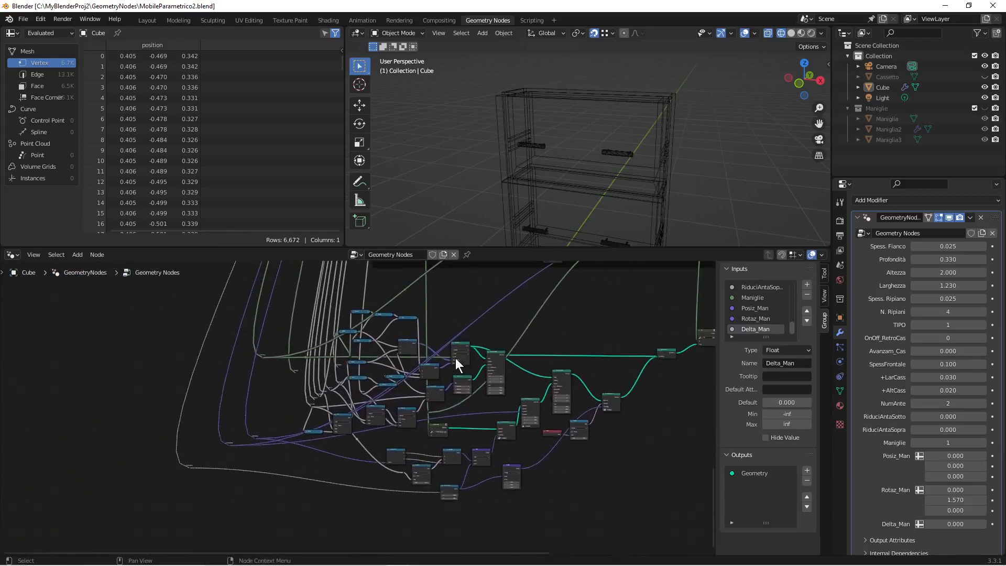
middle_drag(369, 357, 533, 495)
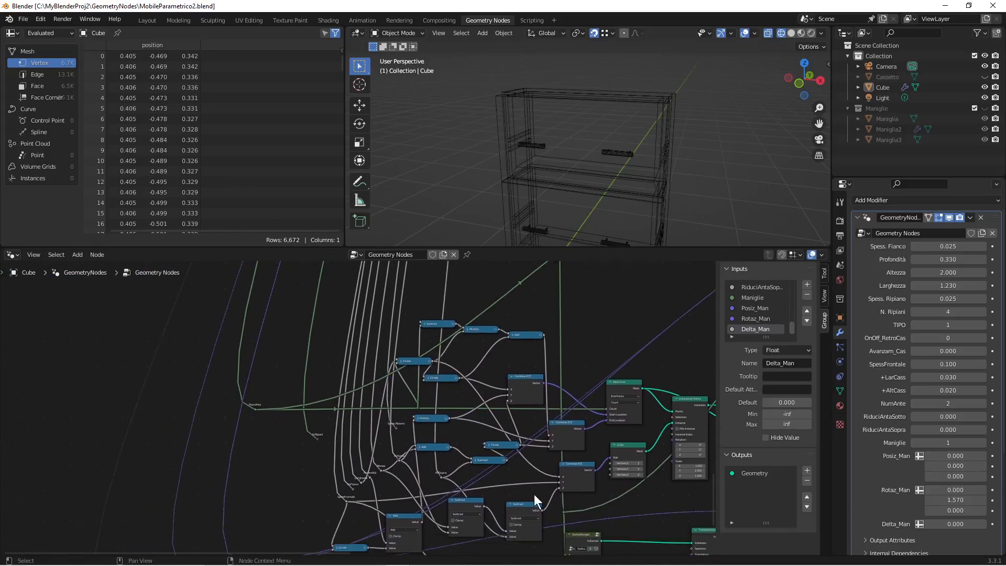
scroll(533, 494, up, 5)
scroll(517, 396, up, 2)
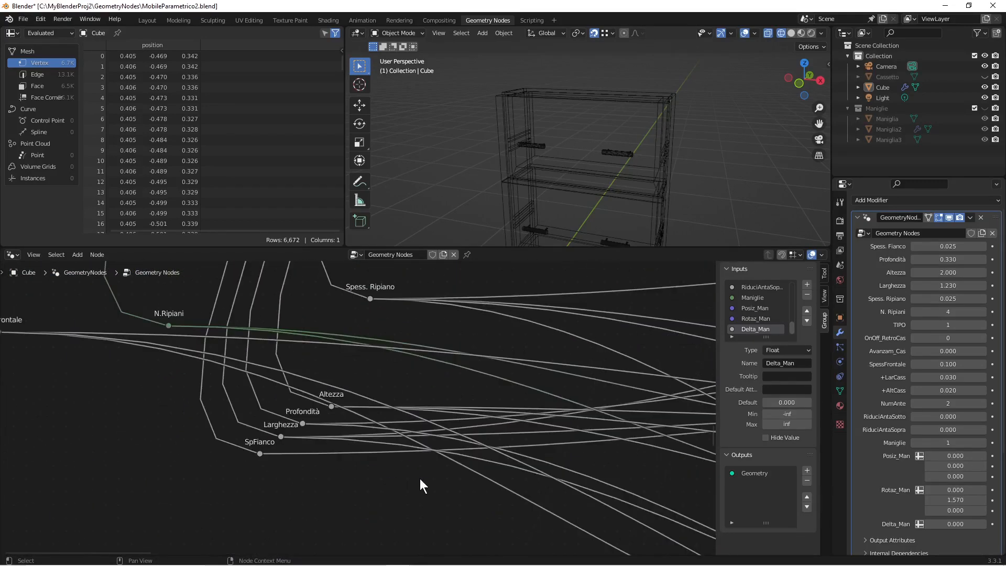
key(c)
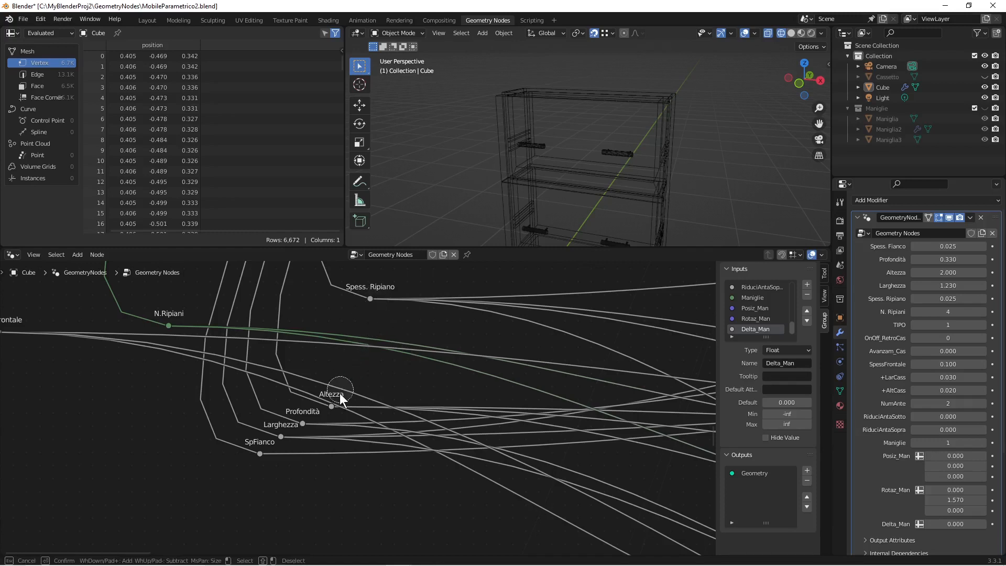
click(331, 406)
drag(332, 406, 285, 435)
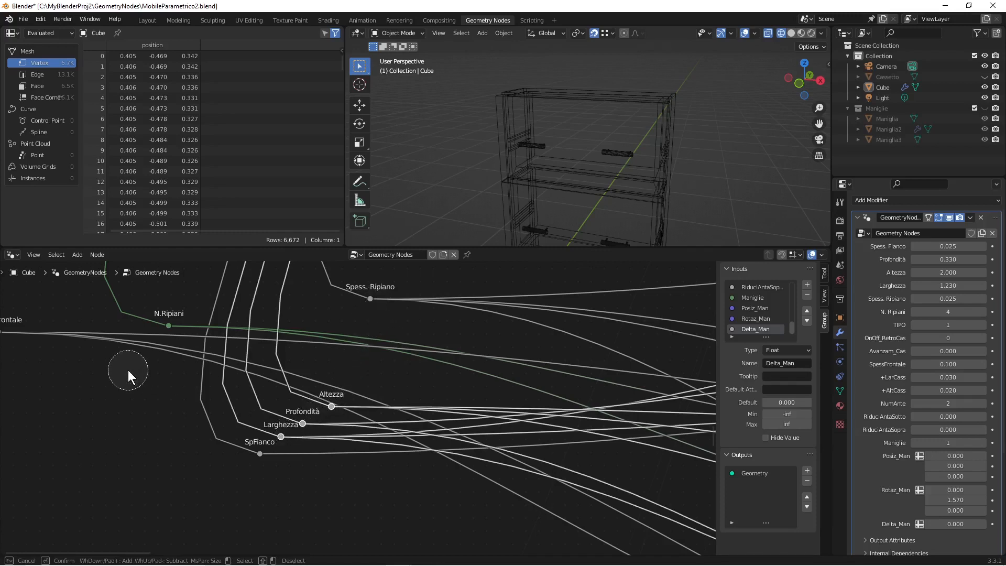
key(Escape)
scroll(128, 370, down, 4)
key(c)
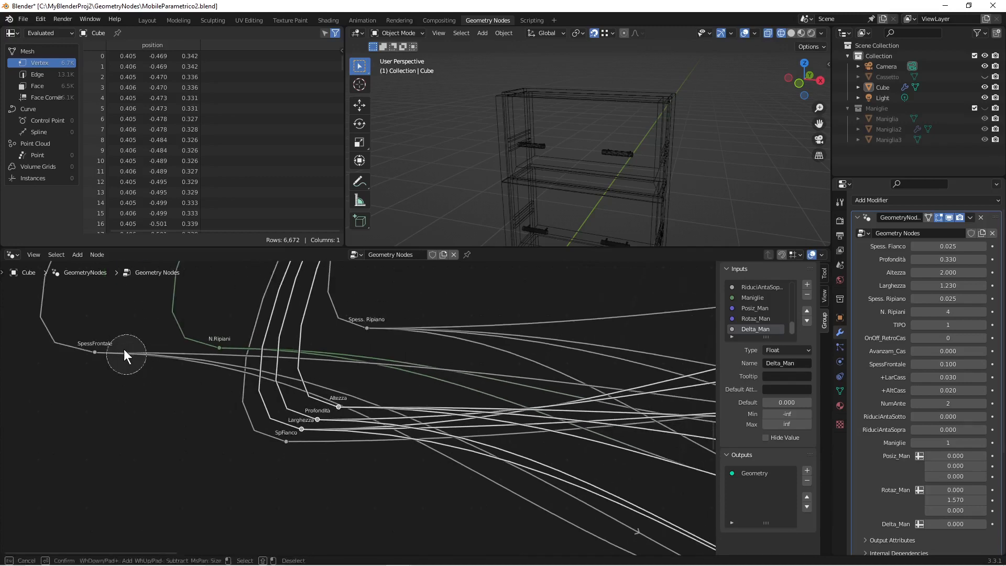
click(105, 345)
key(Escape)
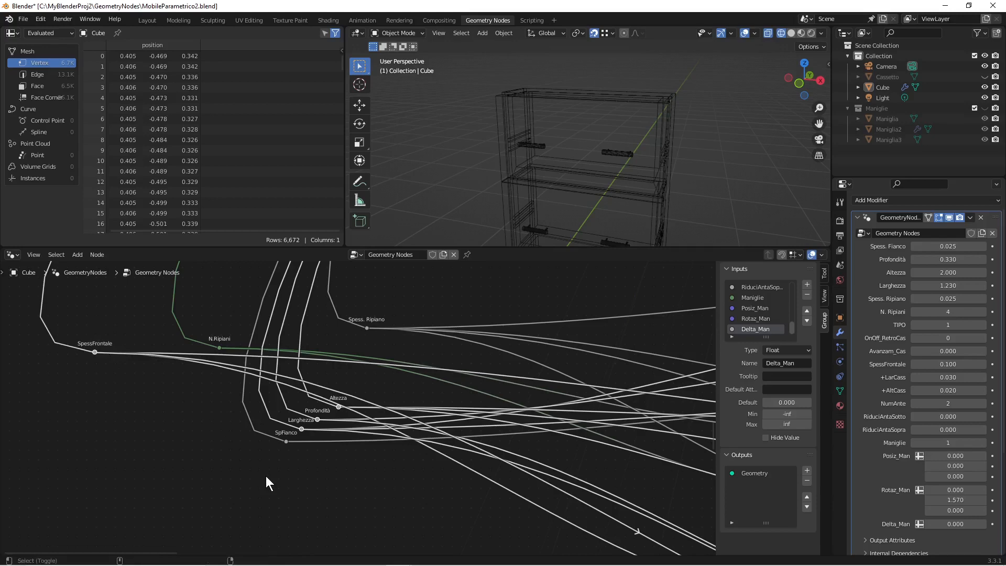
key(shift+d)
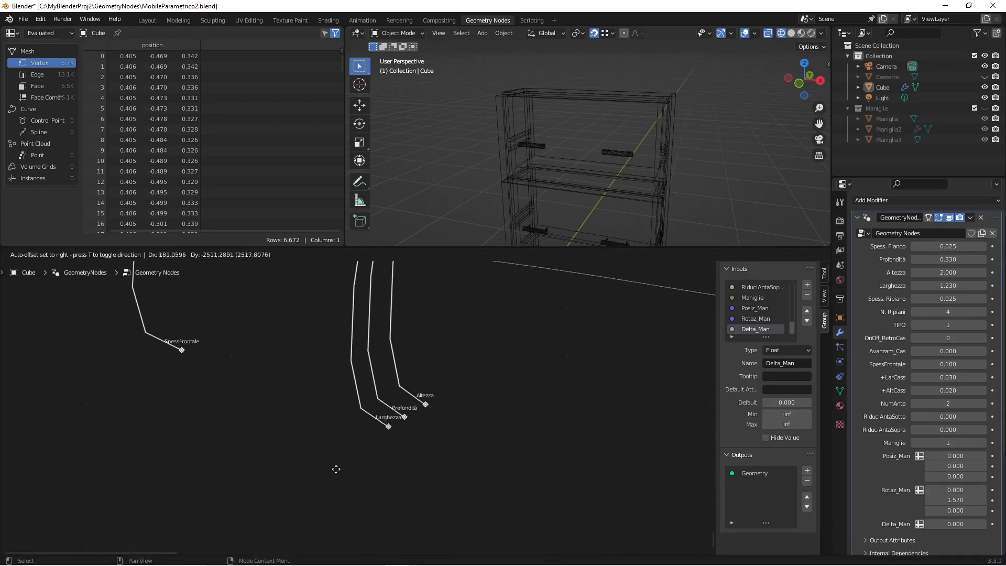
click(377, 507)
Add a String to Curves node beside the duplicated Altezza, Profondità and Larghezza reroute points.
scroll(426, 469, down, 4)
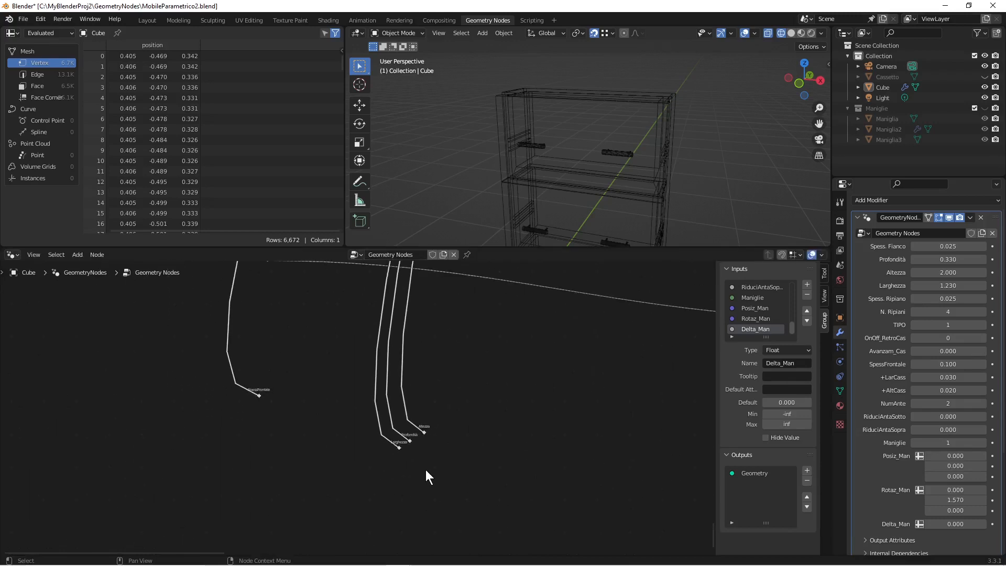
scroll(445, 465, down, 3)
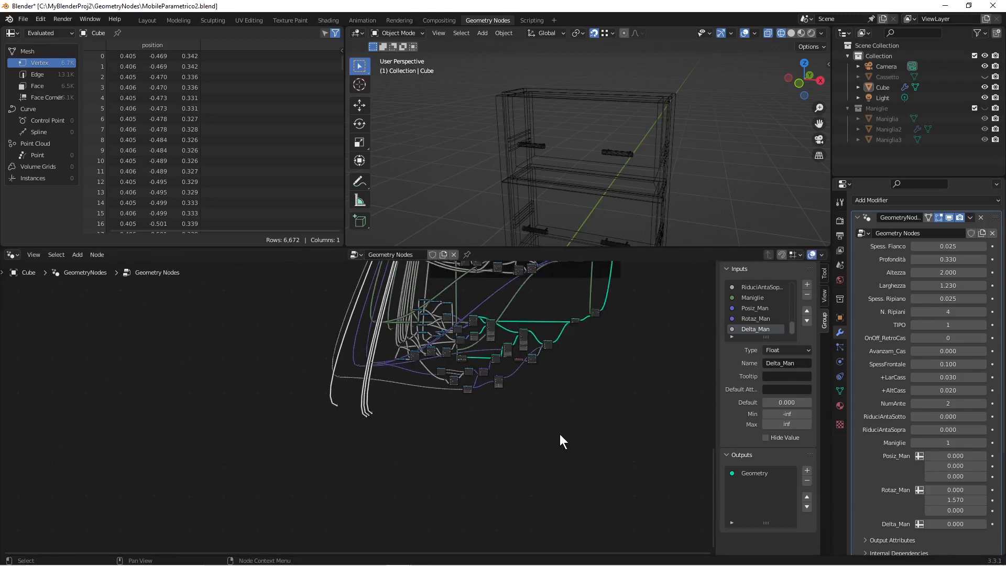
scroll(564, 435, up, 5)
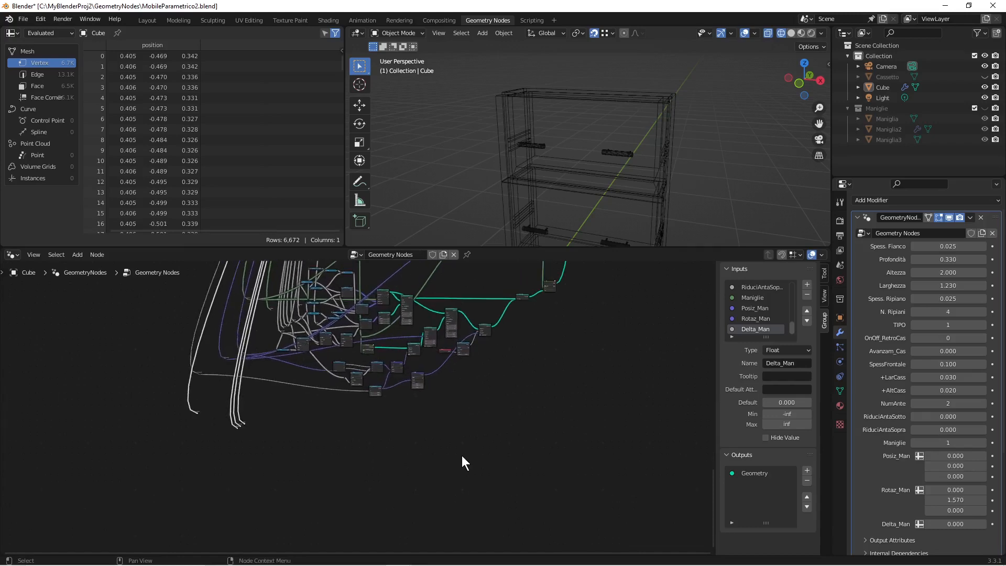
scroll(462, 455, up, 2)
scroll(416, 443, up, 4)
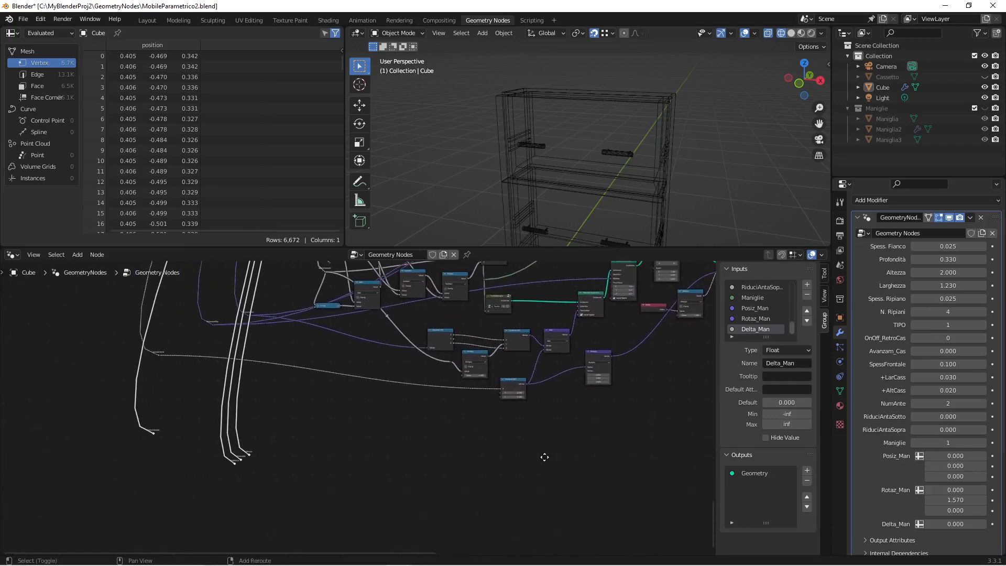
scroll(446, 461, up, 2)
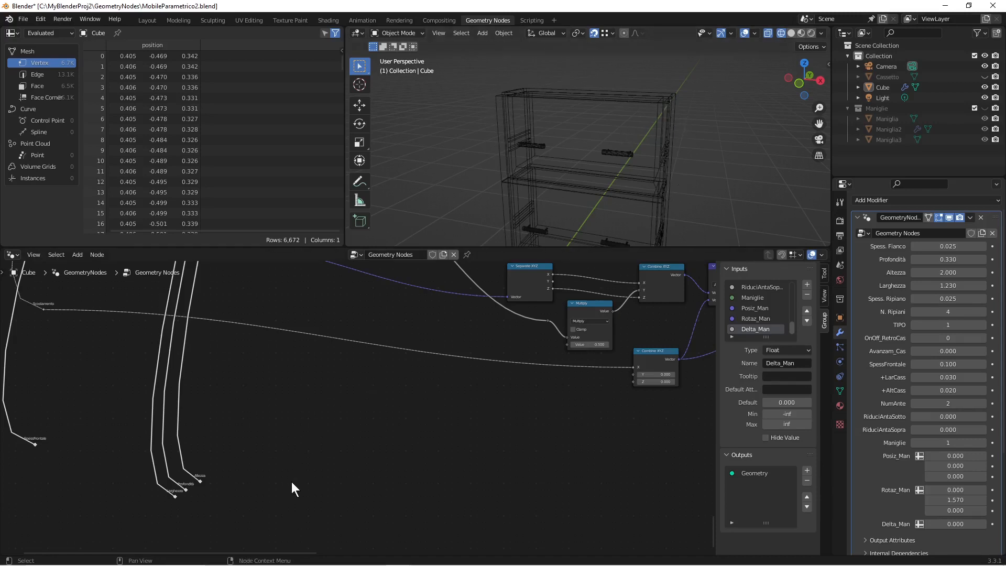
scroll(294, 431, down, 2)
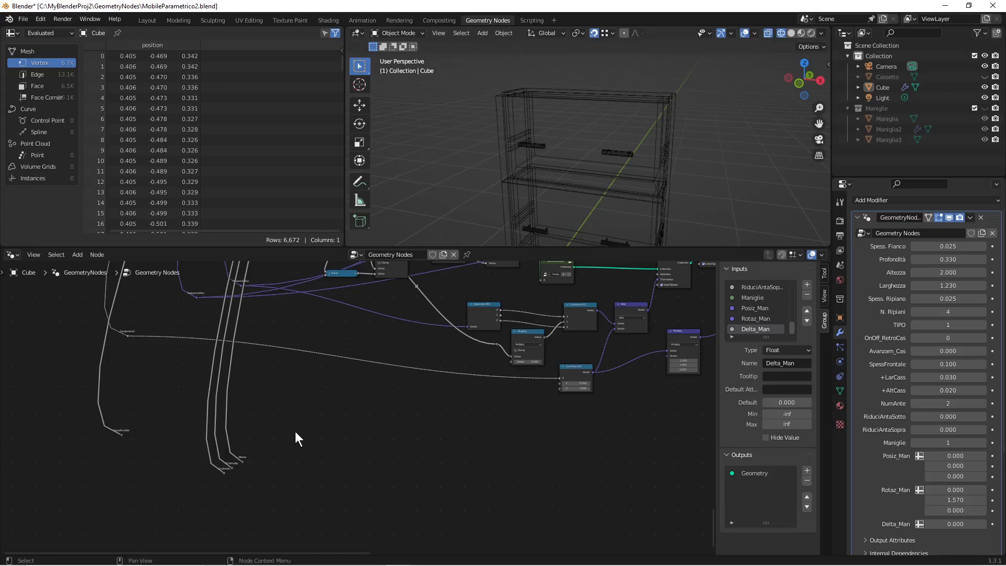
key(shift+a)
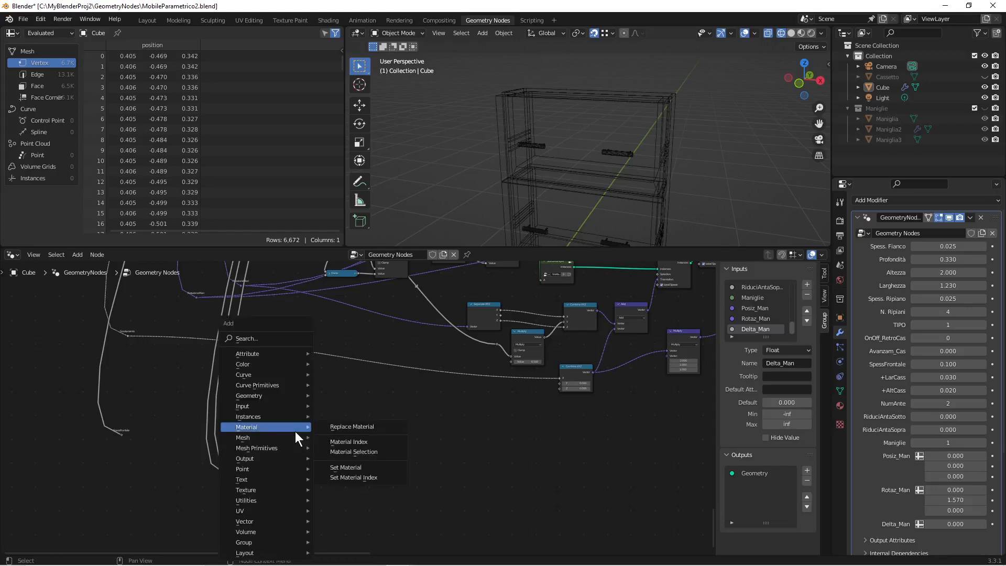
click(276, 340)
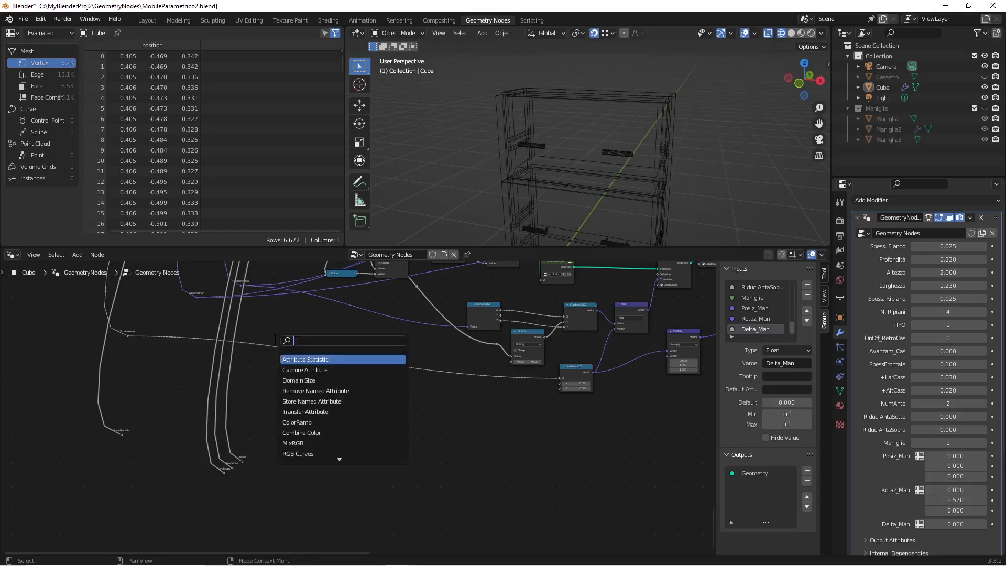
text(String)
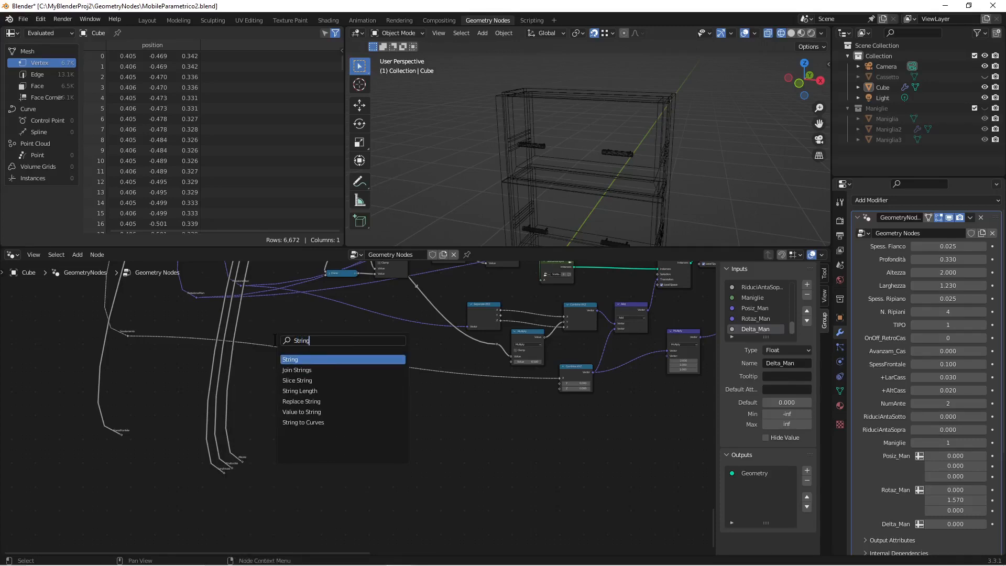
text( to)
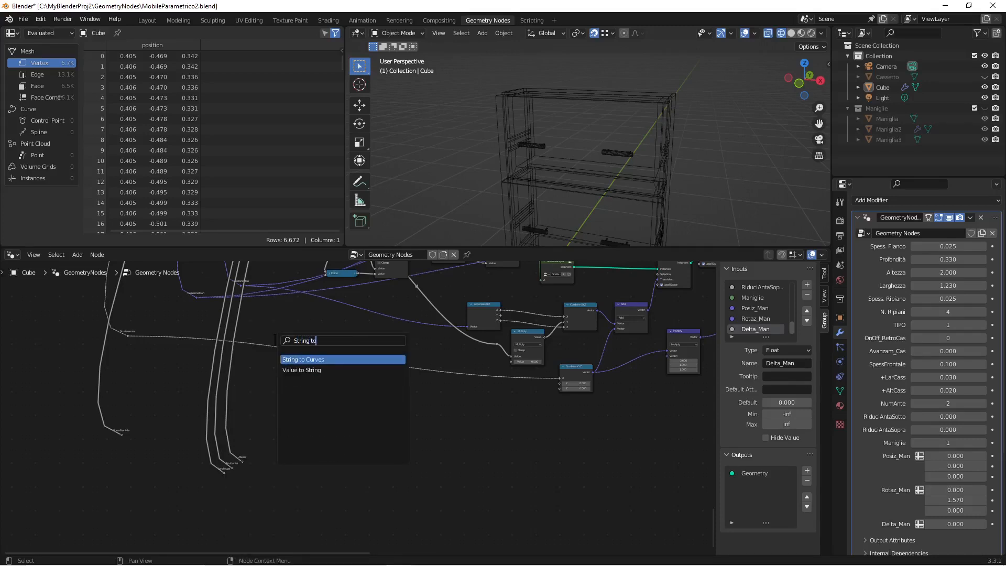
key(Return)
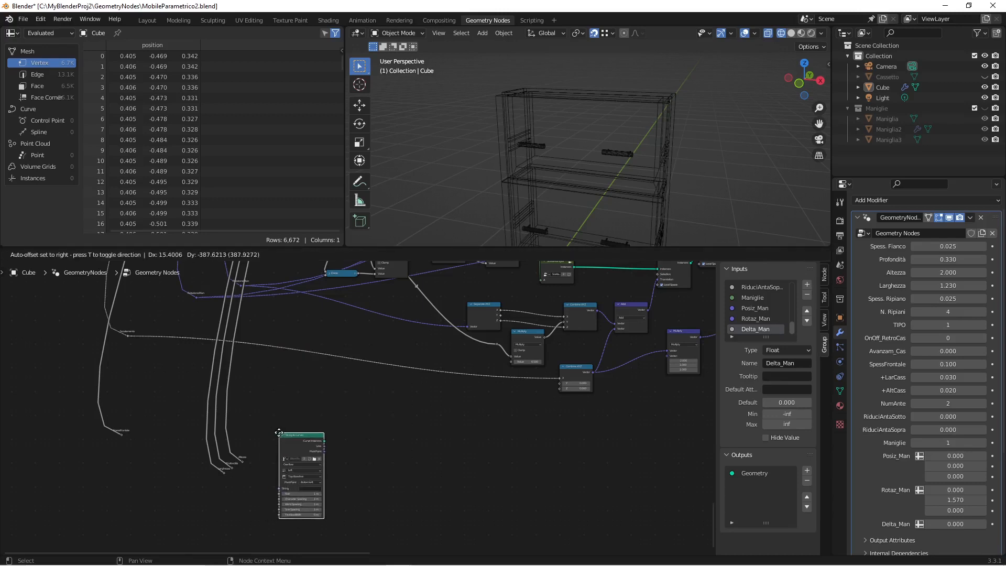
click(283, 431)
Add a Join Geometry node after the String to Curves node.
scroll(287, 449, up, 2)
middle_drag(336, 459, 347, 386)
scroll(347, 386, up, 1)
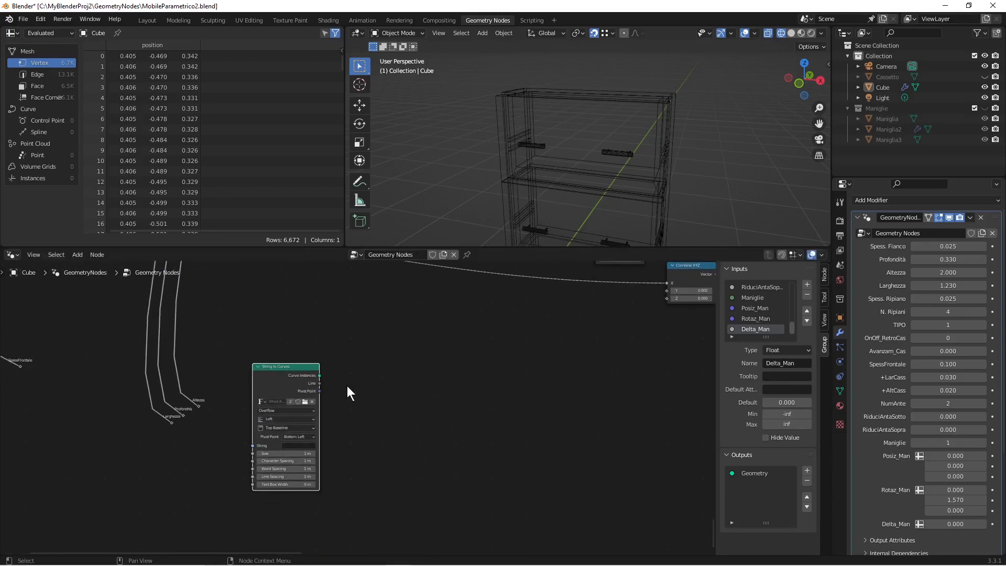
key(shift+a)
click(332, 340)
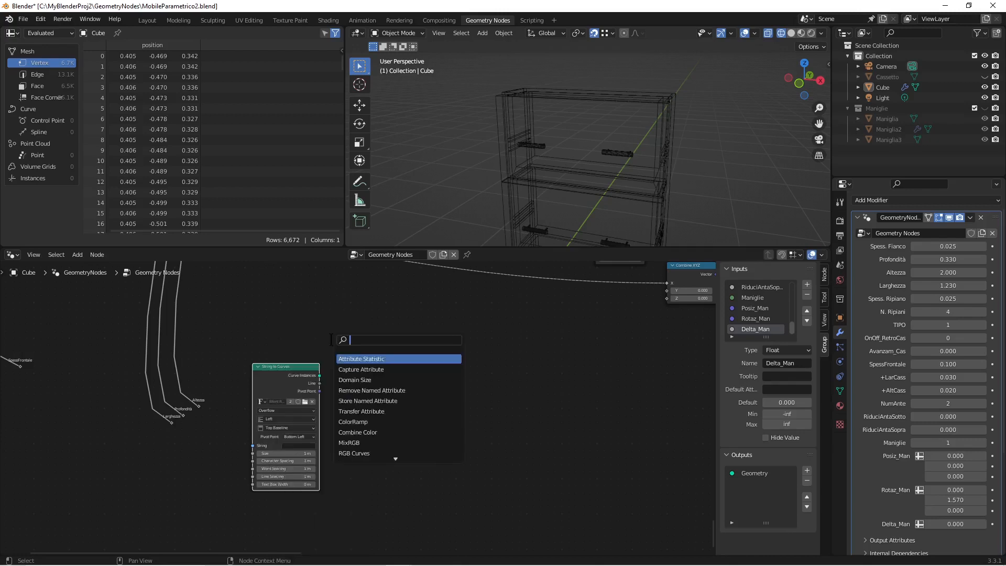
text(join)
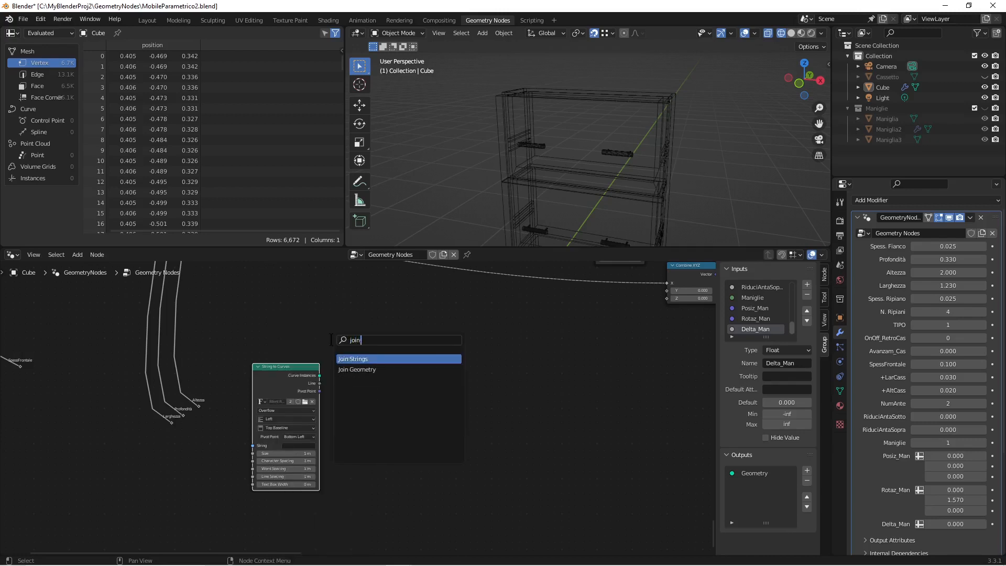
text( geo)
key(Return)
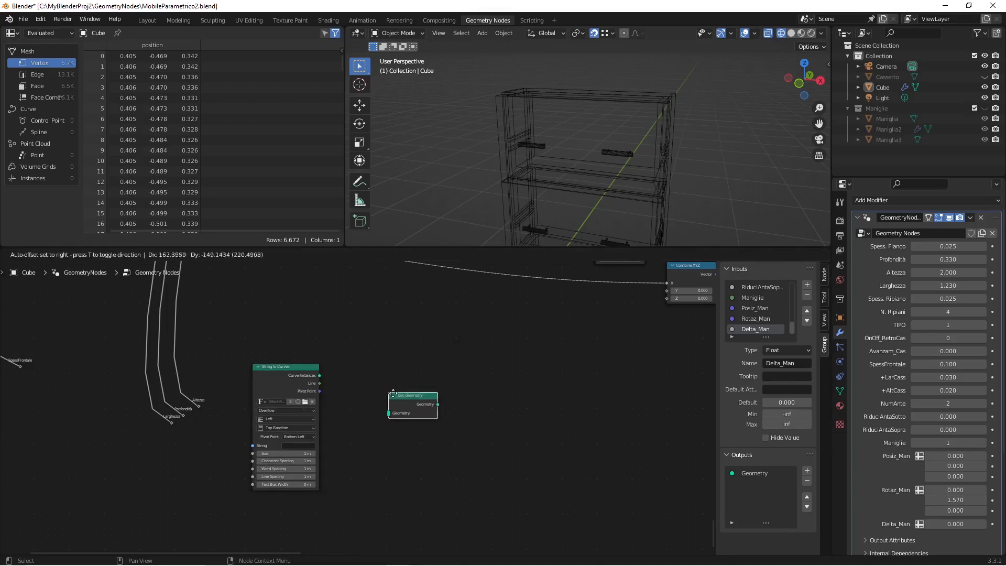
click(391, 373)
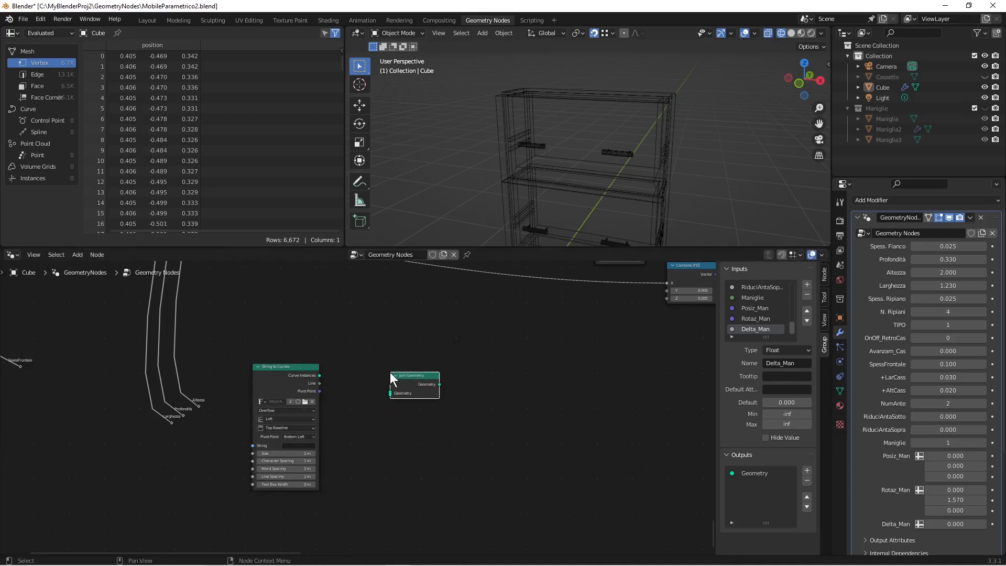
Connect the Curve Instances output of String to Curves to the new Join Geometry node and move that node farther away from it.
click(266, 368)
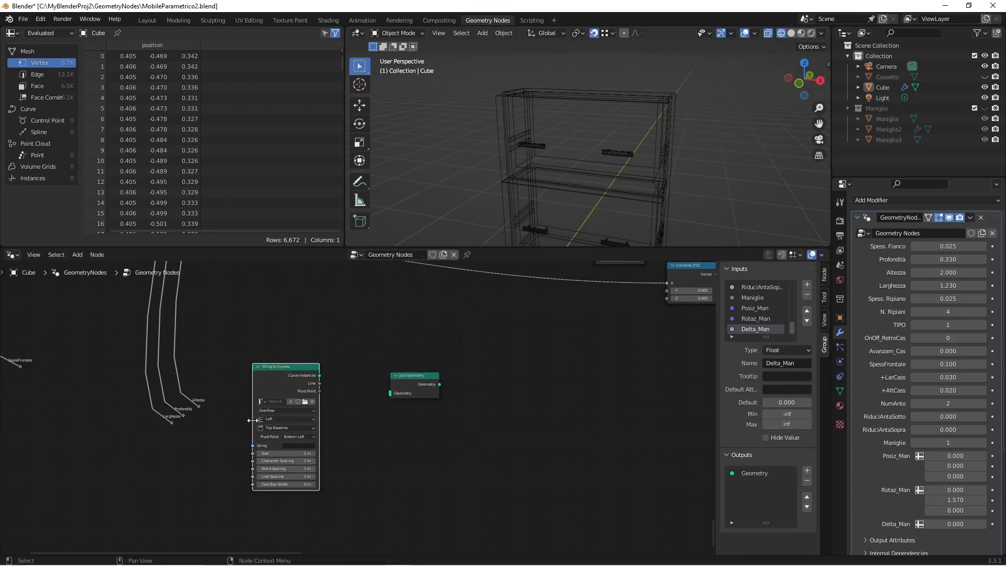
scroll(263, 426, up, 3)
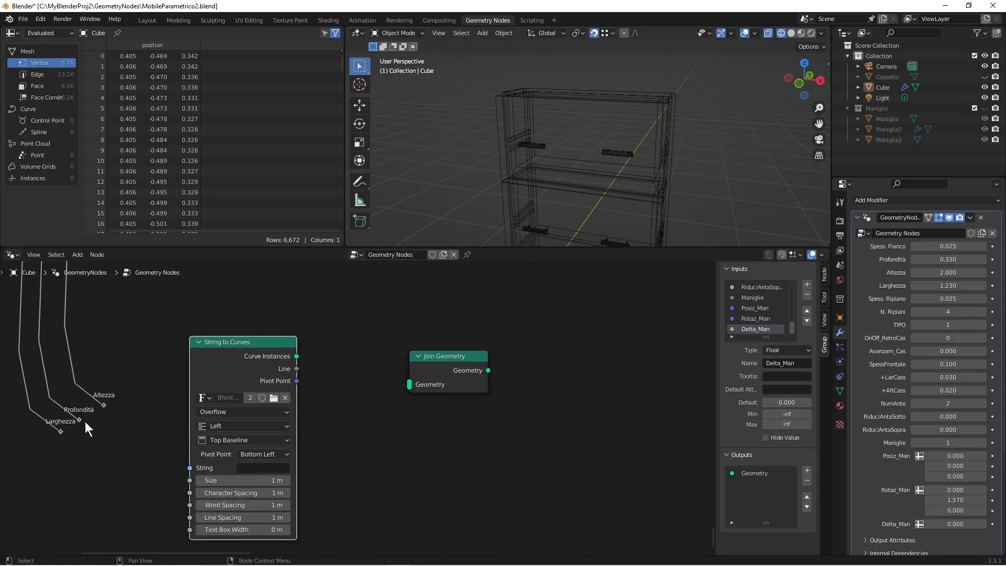
drag(242, 348, 247, 345)
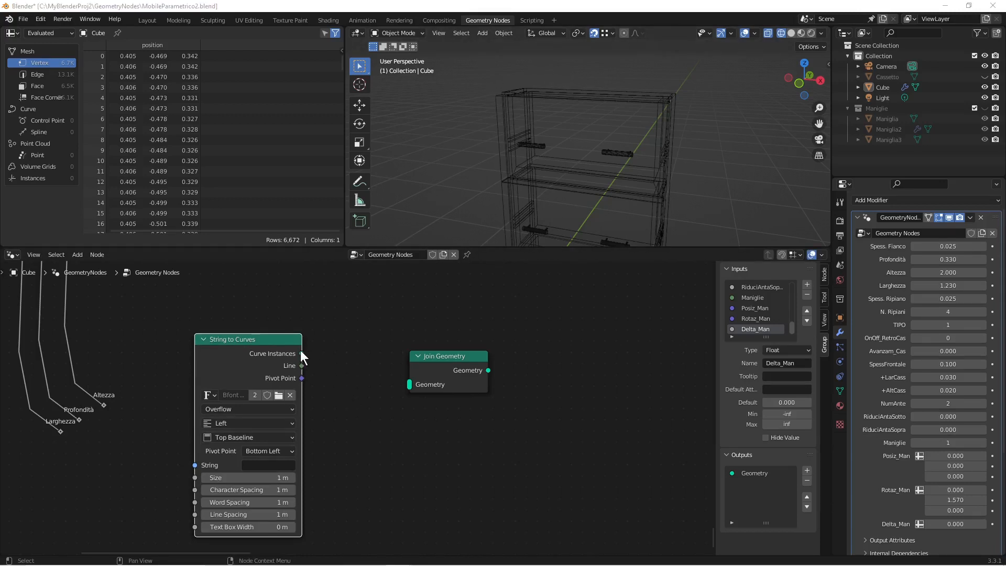
drag(302, 354, 322, 358)
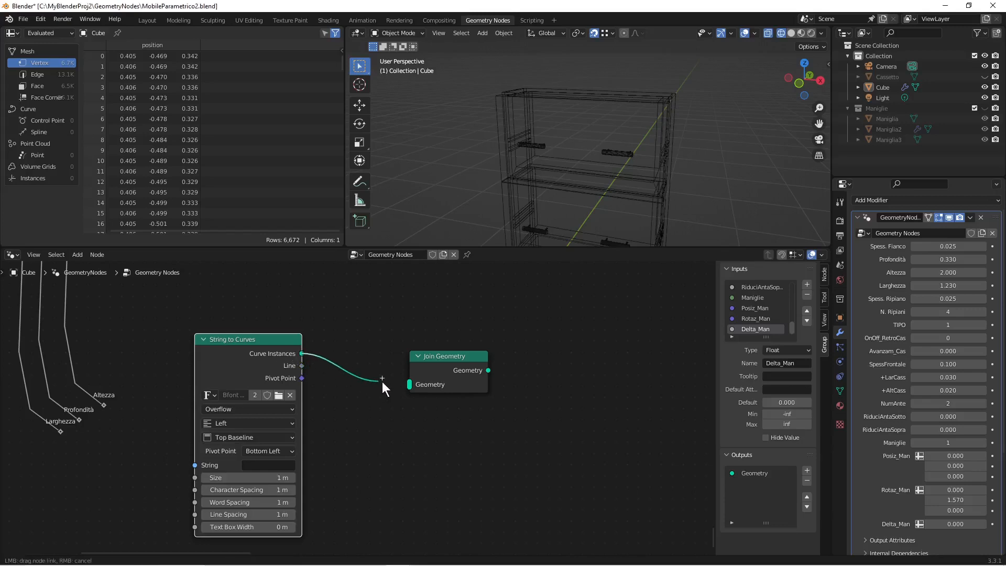
drag(382, 381, 630, 396)
scroll(460, 402, down, 3)
scroll(414, 387, down, 2)
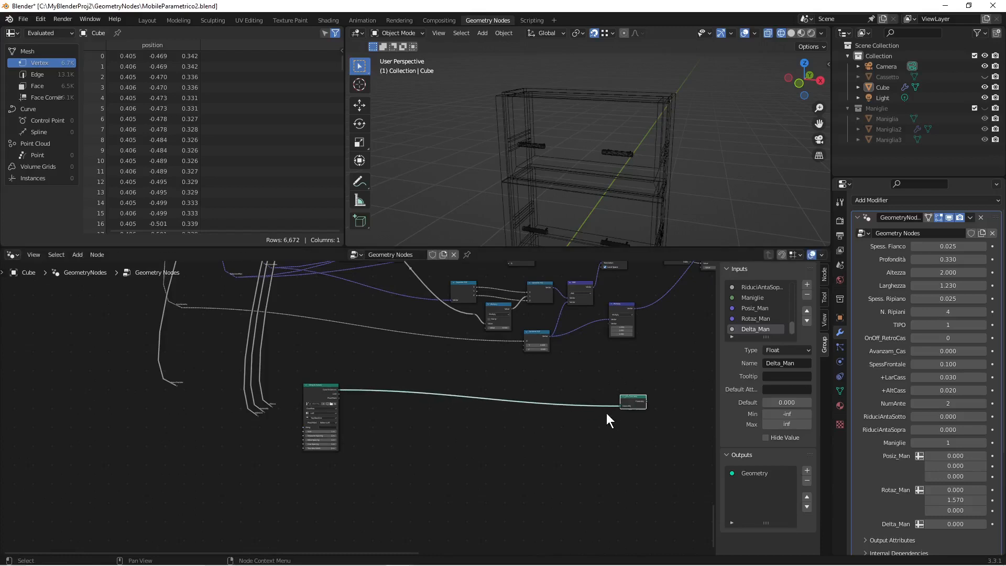
scroll(605, 414, down, 4)
middle_drag(604, 414, 430, 417)
drag(430, 419, 568, 410)
scroll(556, 434, down, 12)
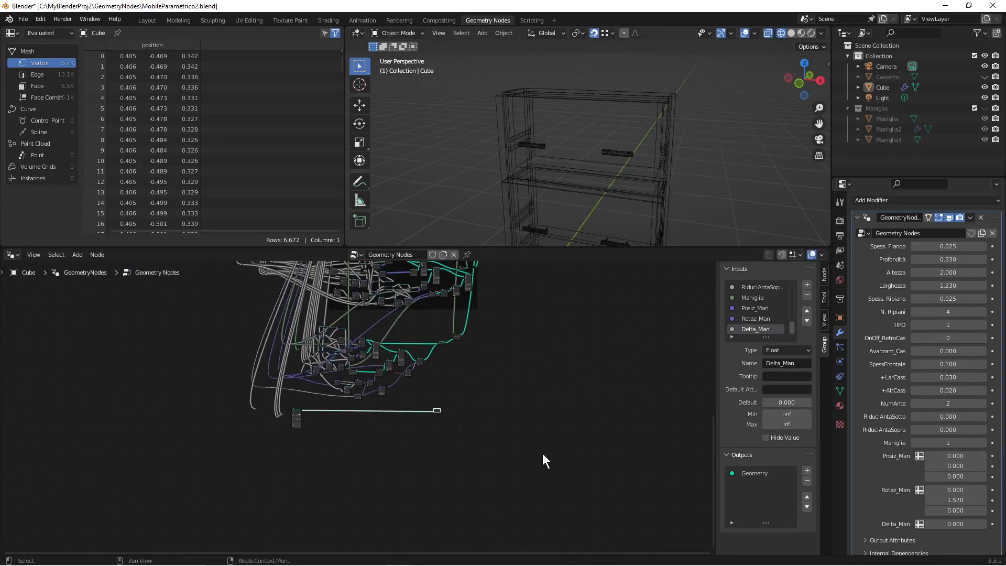
Connect the new Join Geometry node's output to the main geometry join near the end of the node tree.
scroll(384, 498, up, 7)
middle_drag(469, 421, 392, 428)
scroll(393, 435, up, 3)
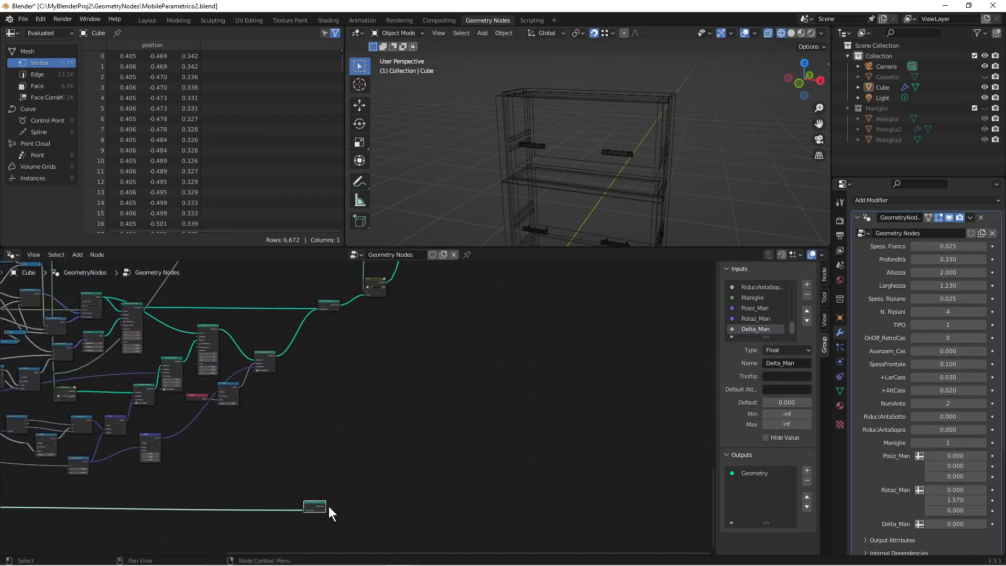
drag(326, 506, 487, 352)
scroll(498, 402, down, 6)
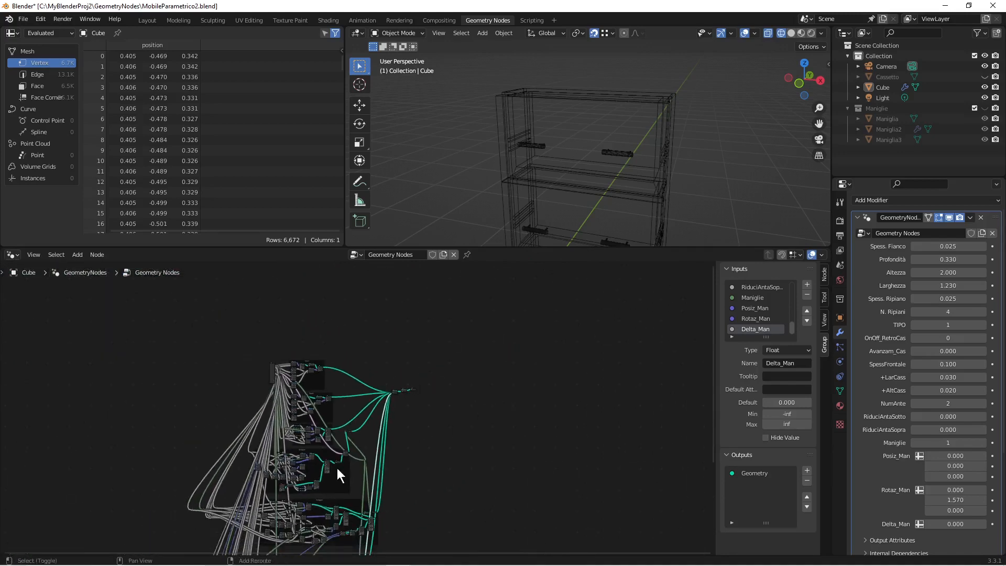
scroll(473, 333, up, 8)
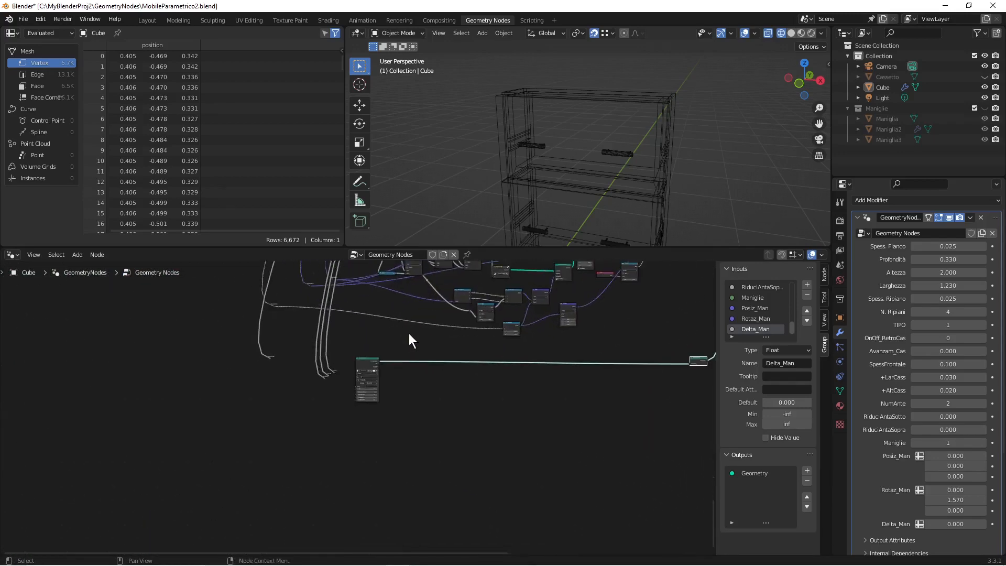
scroll(412, 341, up, 5)
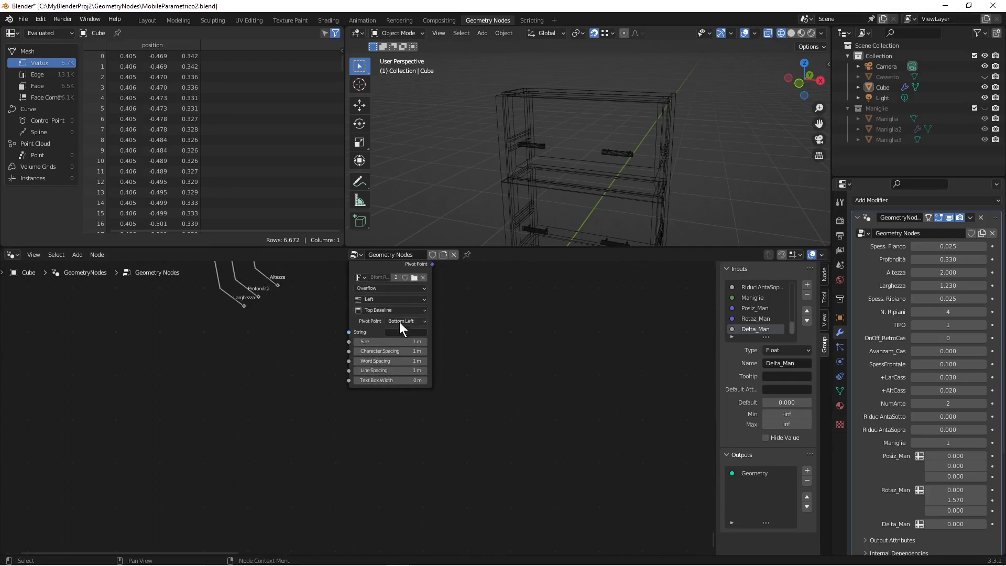
Add a Value to String node between the duplicated reroute points and String to Curves, spacing the two nodes apart.
middle_drag(474, 339, 474, 418)
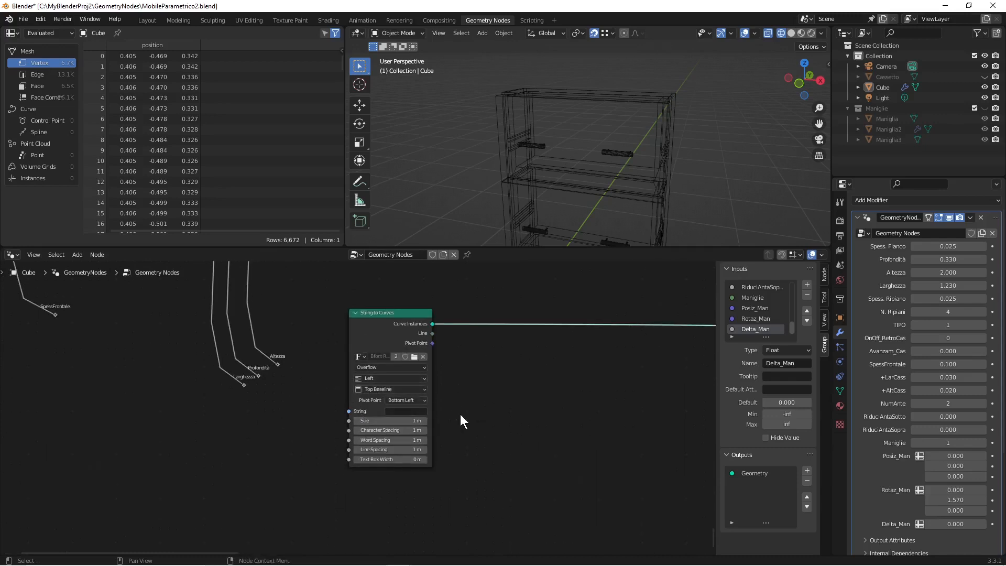
scroll(335, 404, up, 2)
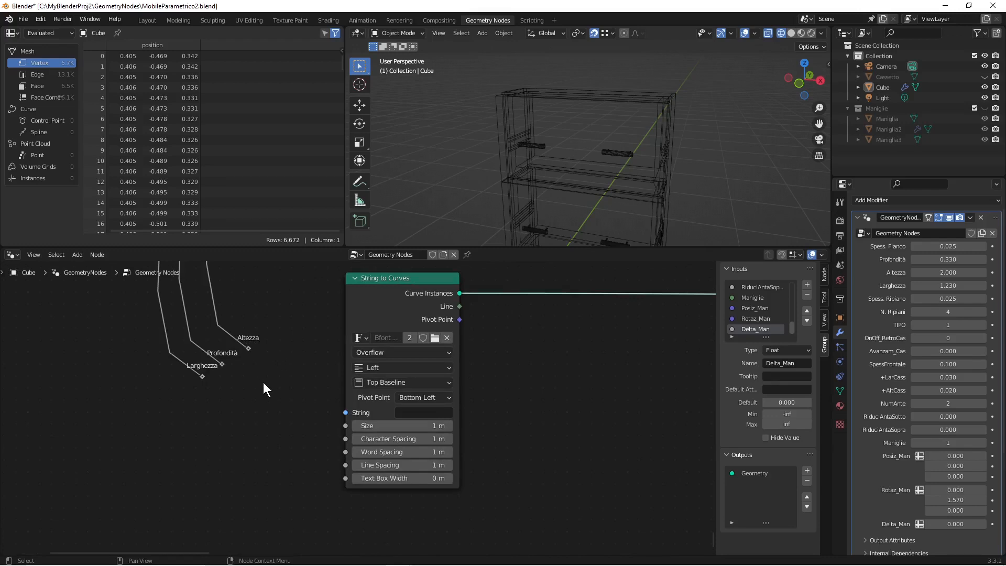
key(shift)
key(shift+a)
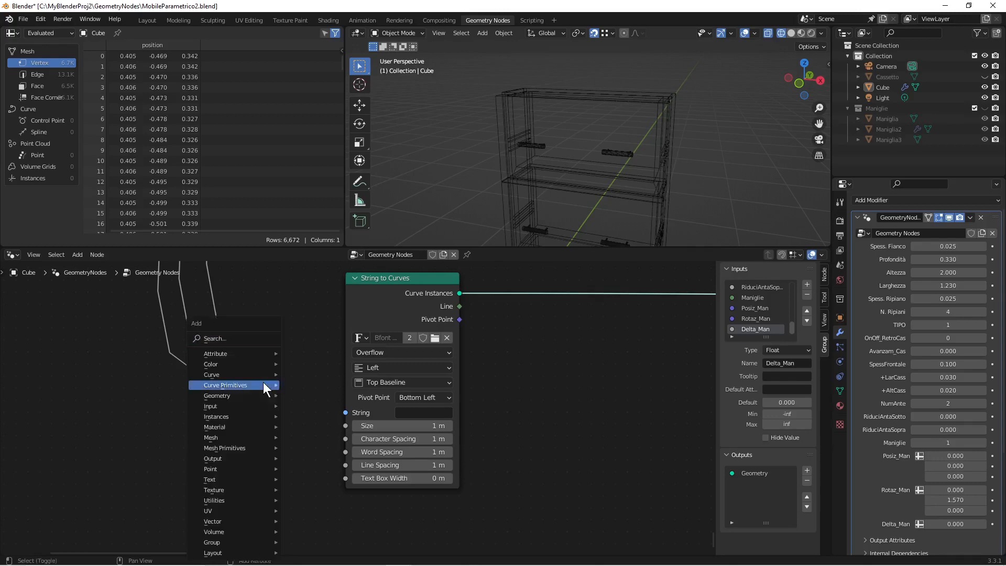
click(255, 334)
text(valu)
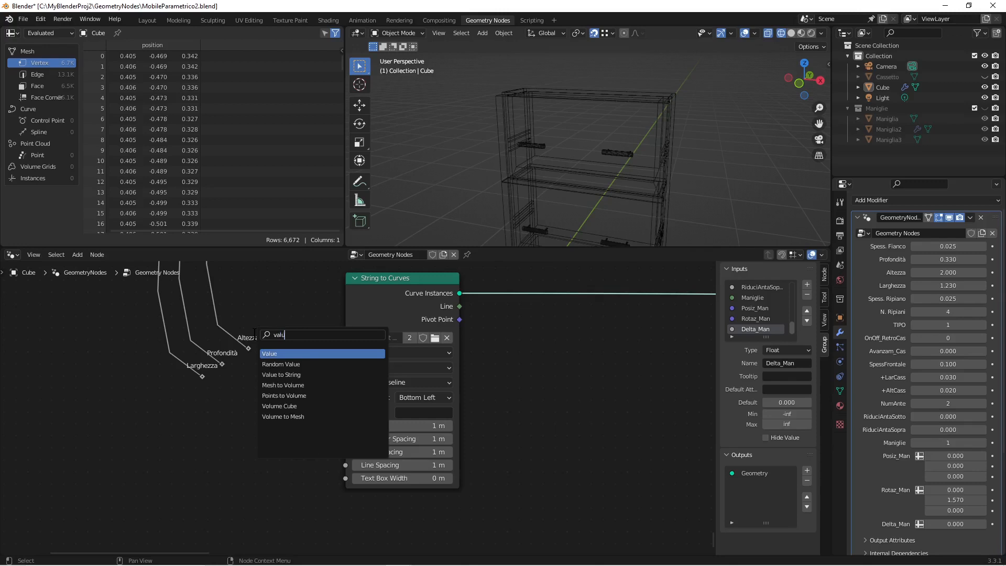
key(Down)
key(Down)
key(Return)
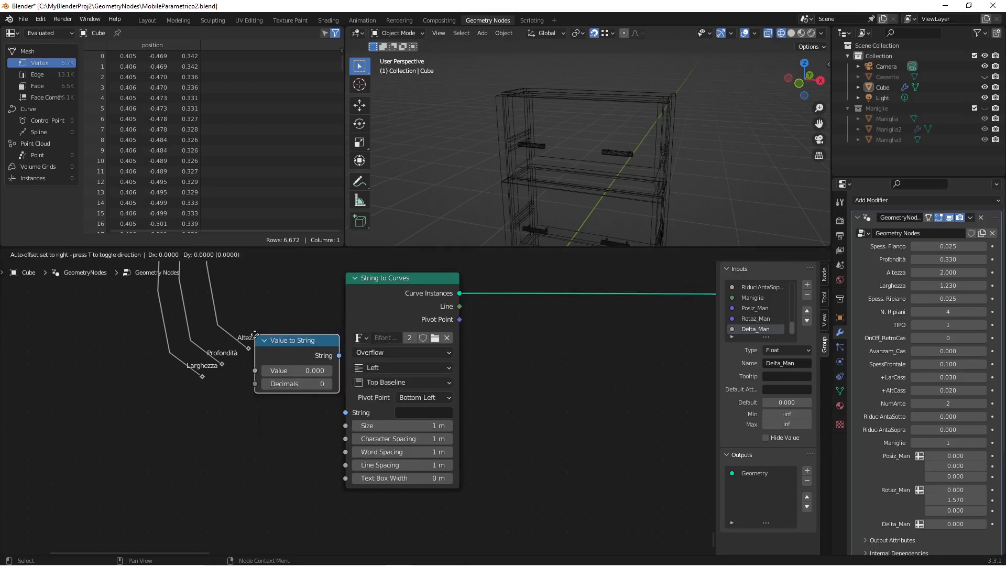
click(250, 356)
drag(384, 292, 446, 285)
drag(318, 364, 336, 330)
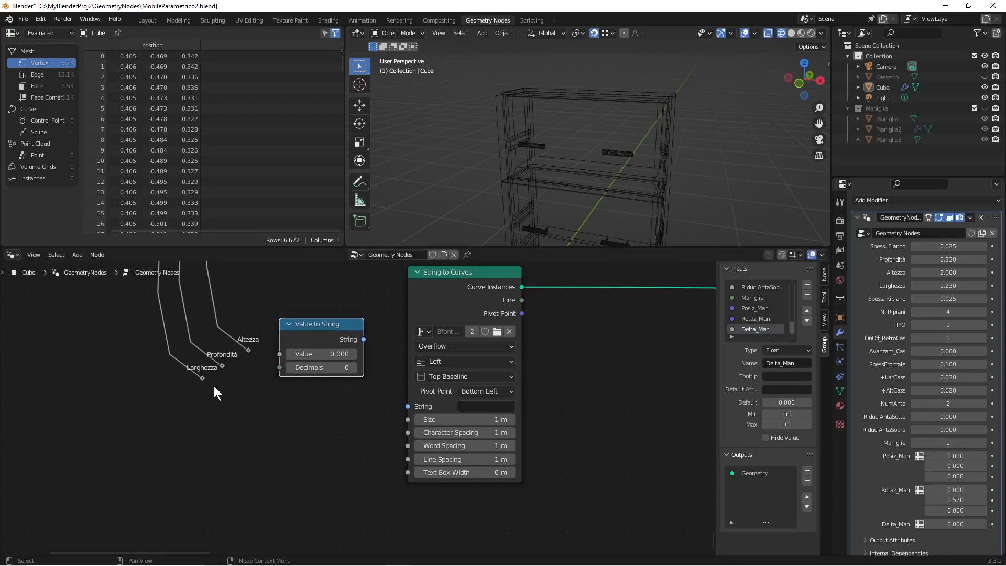
Feed Larghezza through Value to String with 2 decimals into the String input of String to Curves.
drag(201, 377, 277, 355)
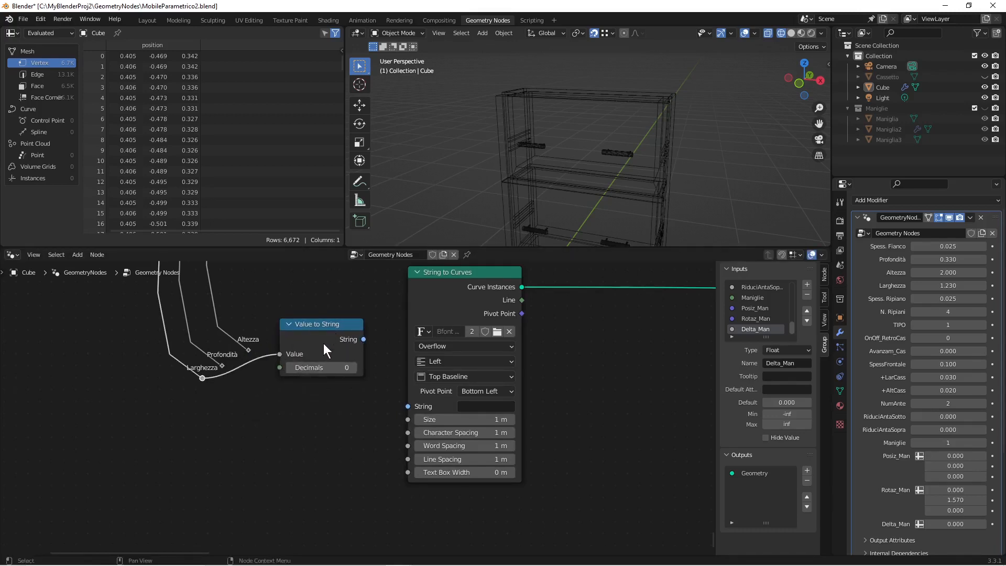
click(353, 368)
drag(369, 340, 407, 405)
drag(330, 327, 335, 340)
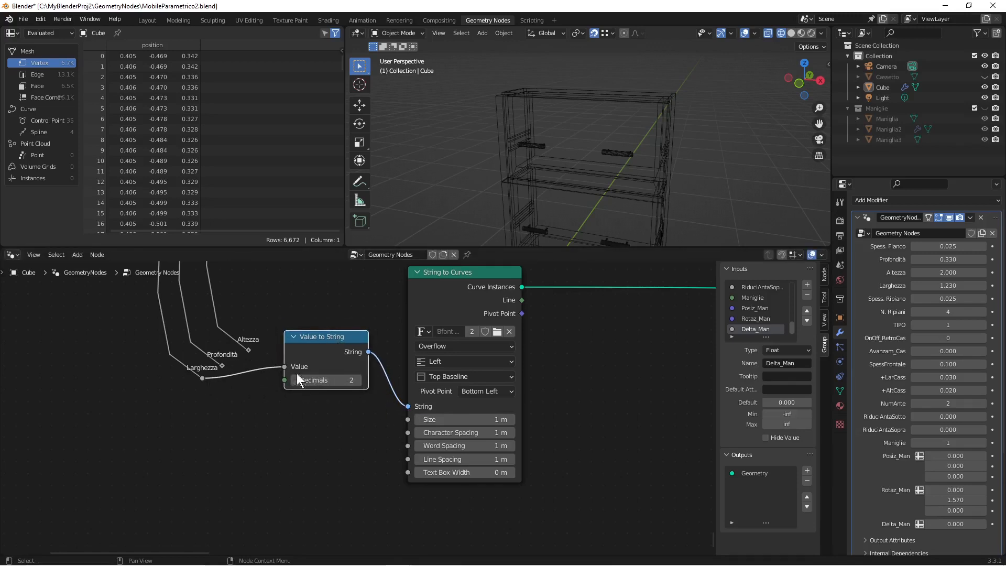
scroll(609, 203, down, 5)
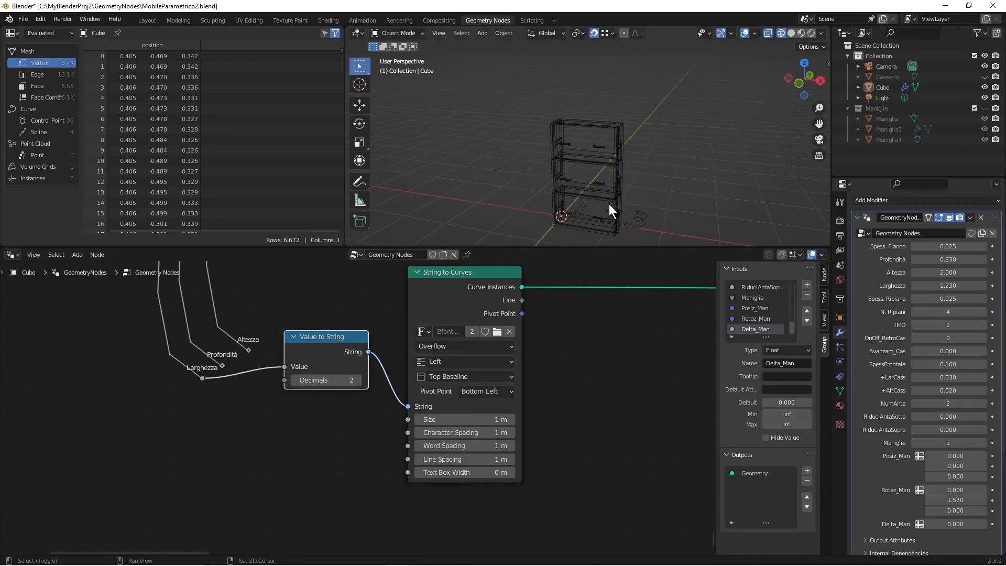
shift+middle_drag(611, 207, 604, 177)
scroll(616, 190, up, 3)
middle_drag(647, 206, 573, 197)
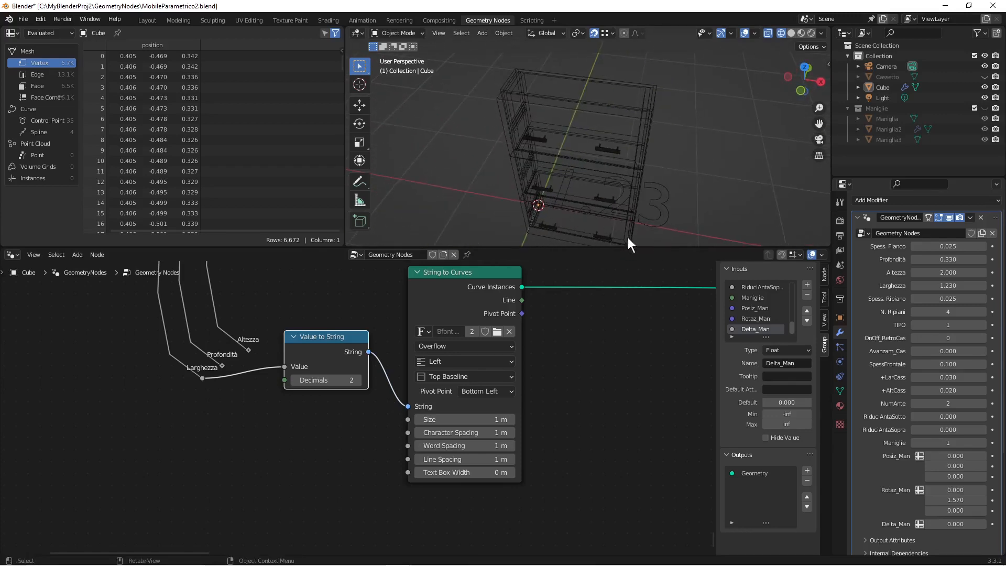
scroll(629, 235, down, 3)
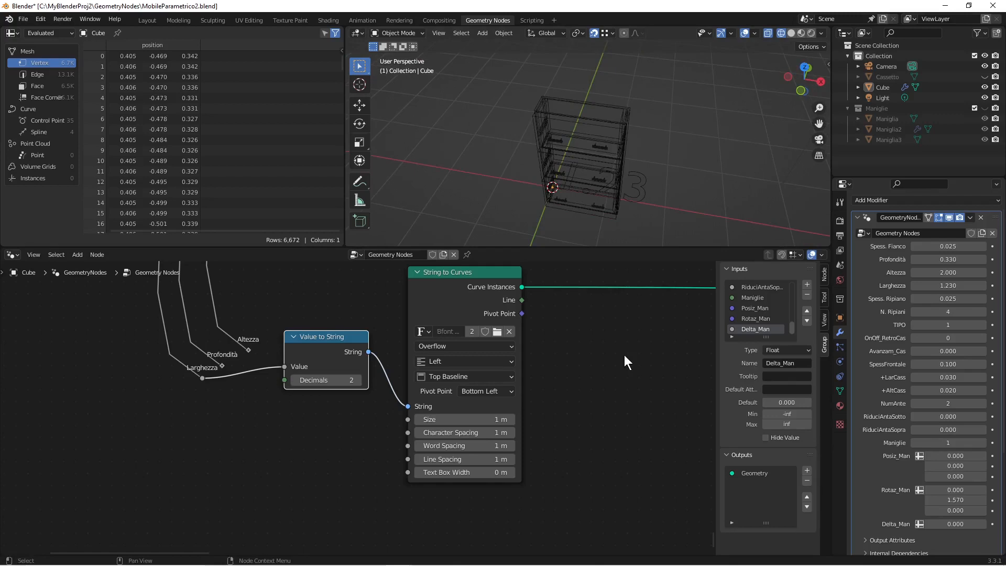
Insert a Transform node on the Curve Instances link after String to Curves and leave space between the nodes.
key(shift+a)
click(615, 338)
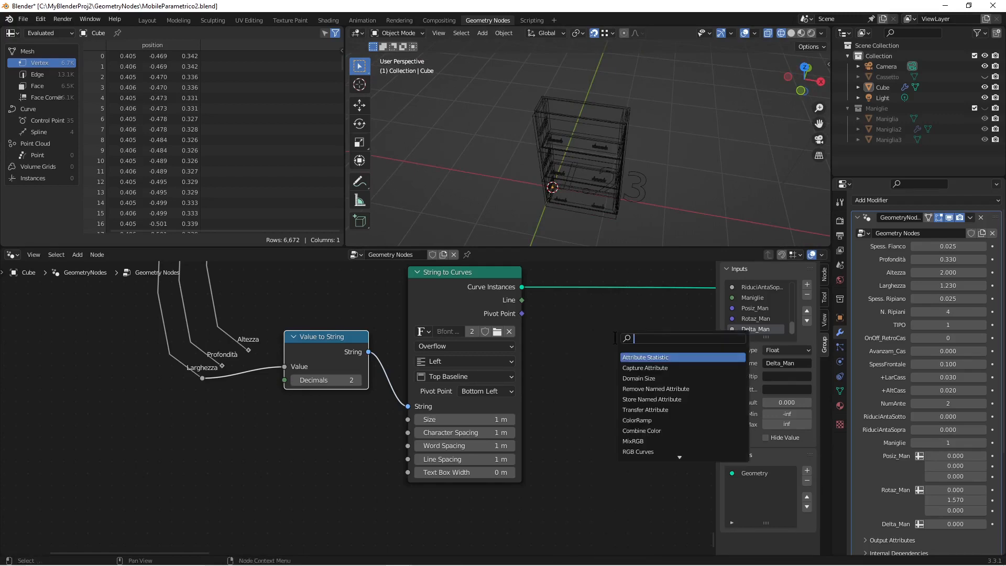
text(tra)
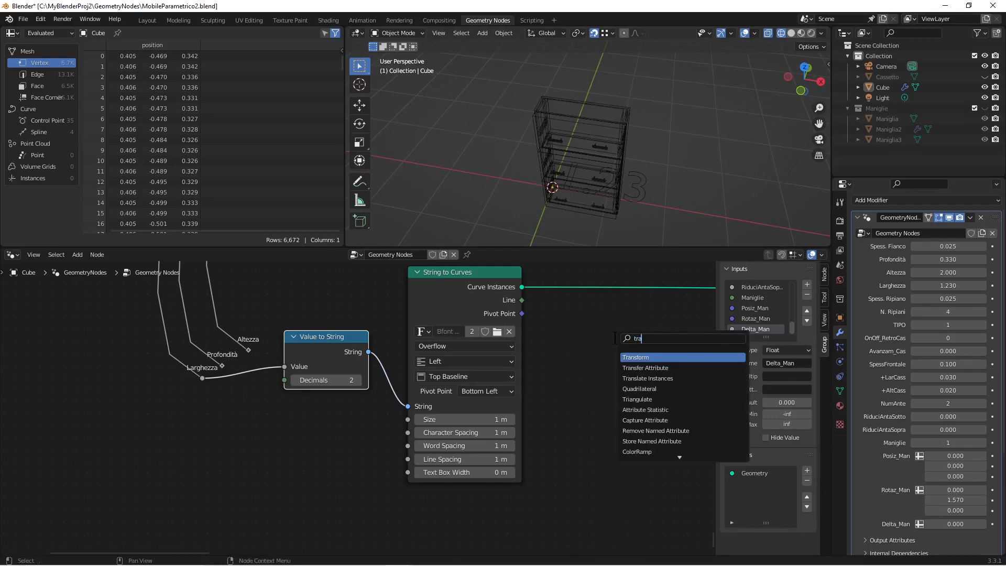
key(Return)
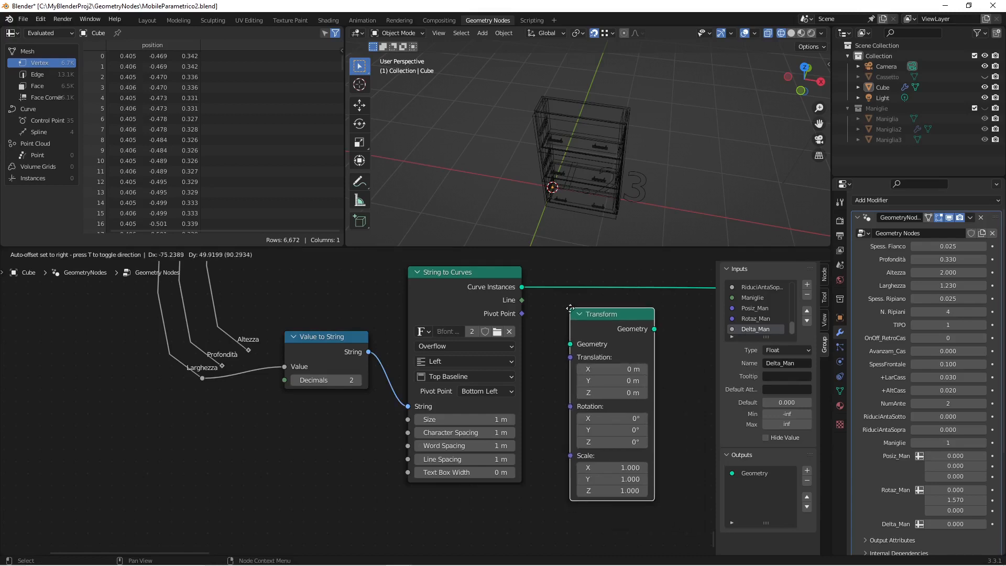
click(570, 308)
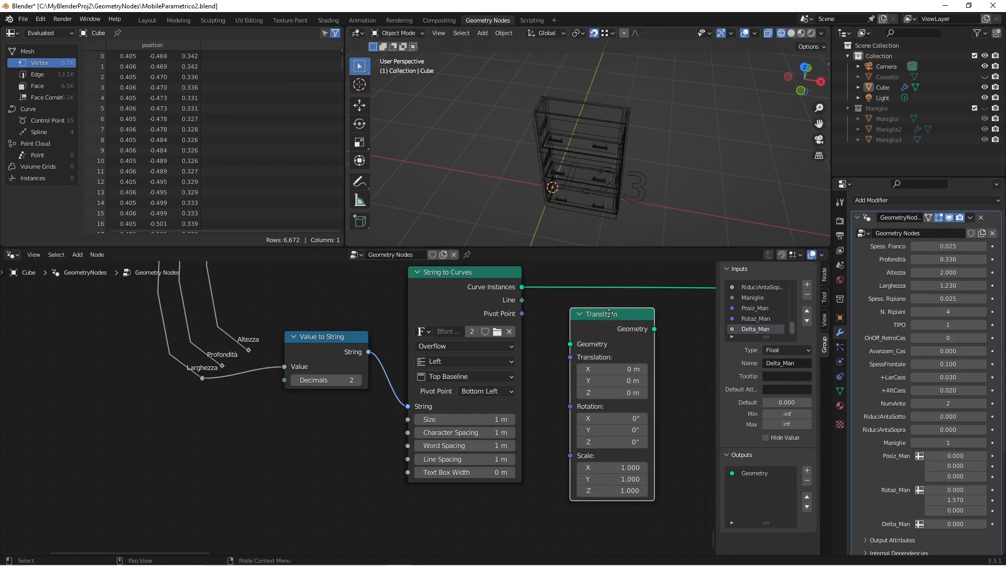
drag(608, 313, 615, 282)
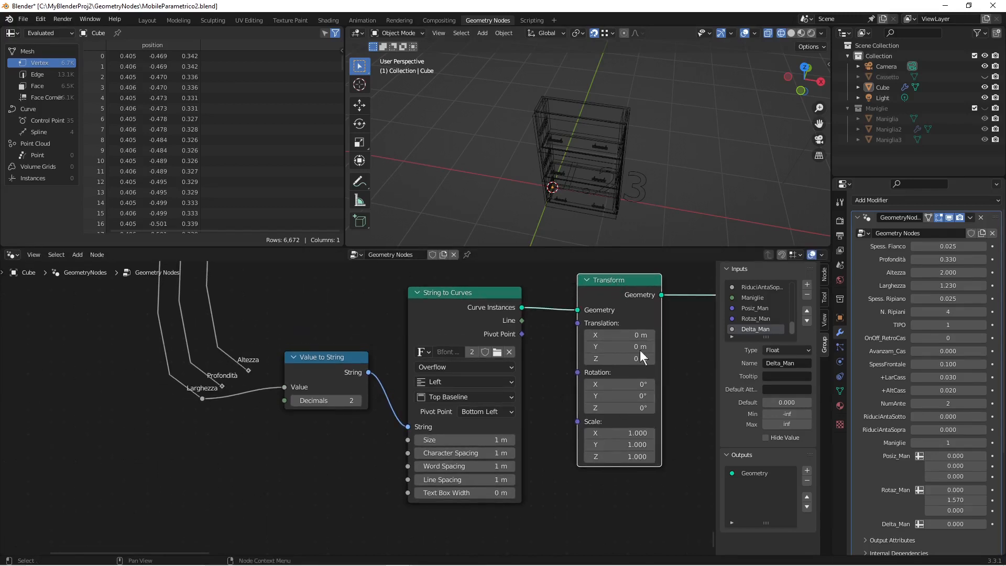
drag(616, 285, 679, 284)
Add a Combine XYZ node feeding the Transform node's Translation, place it below, and save the file.
middle_drag(651, 401, 535, 382)
key(shift+a)
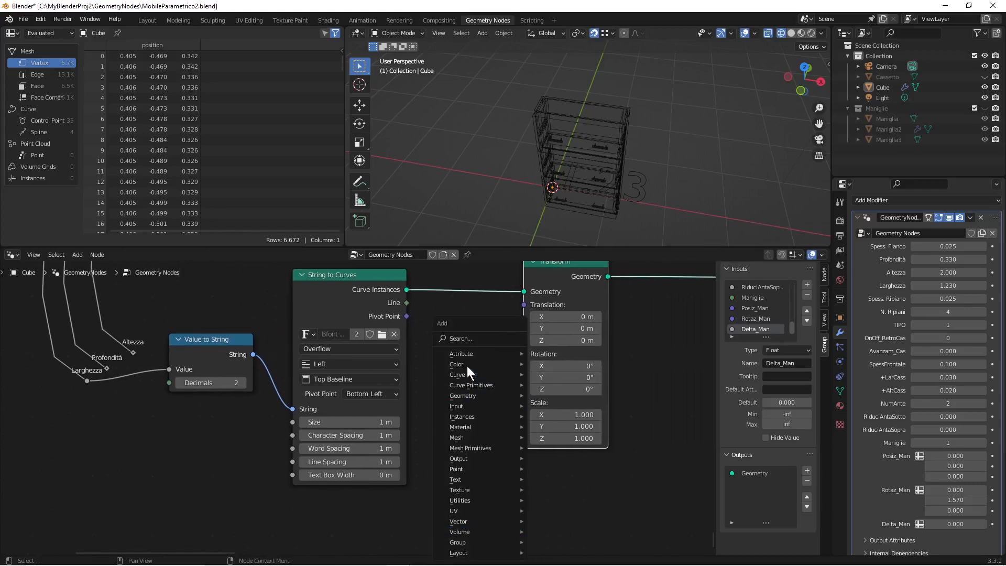
click(470, 341)
text(comb)
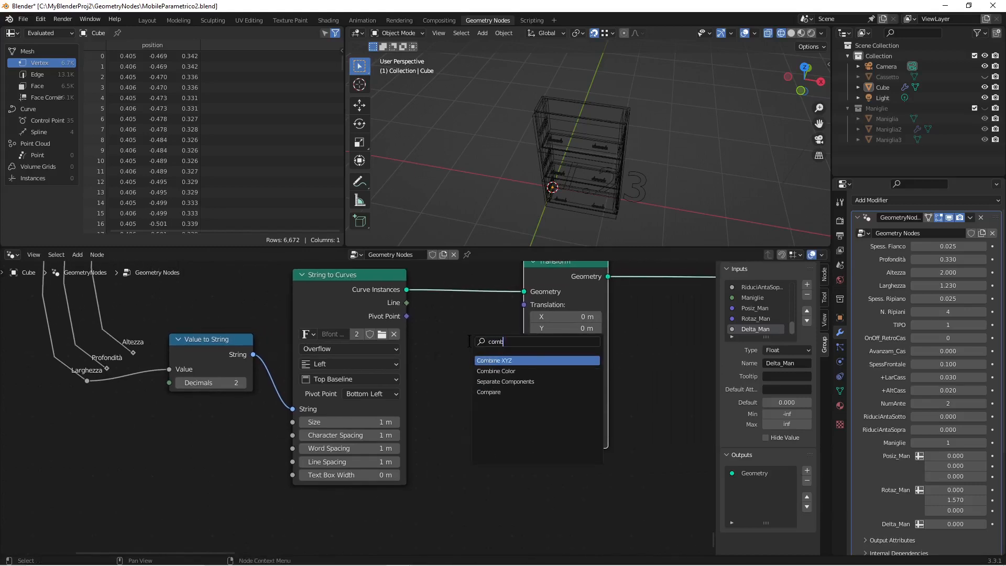
key(Return)
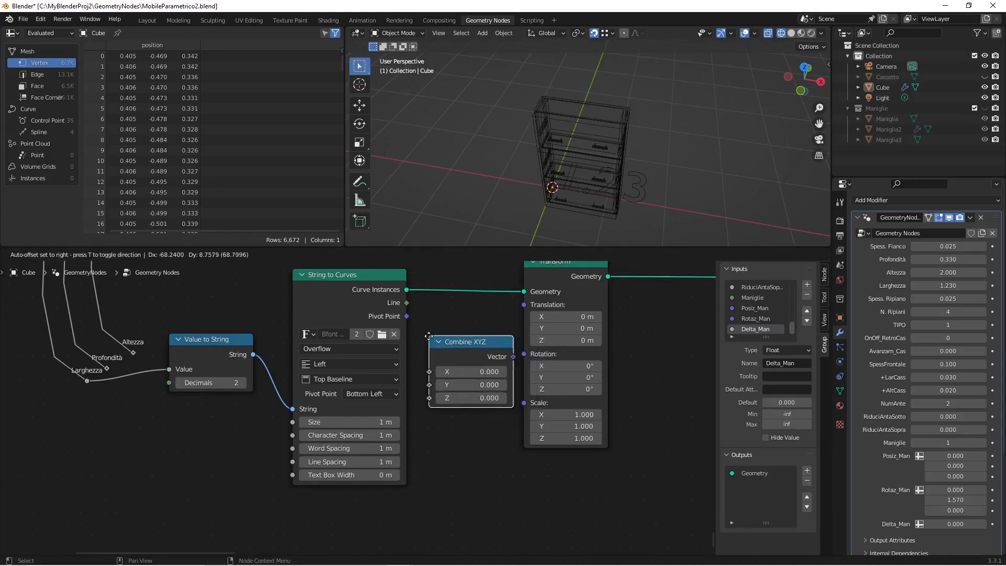
click(428, 335)
drag(523, 338, 524, 305)
drag(479, 350, 475, 485)
key(ctrl+s)
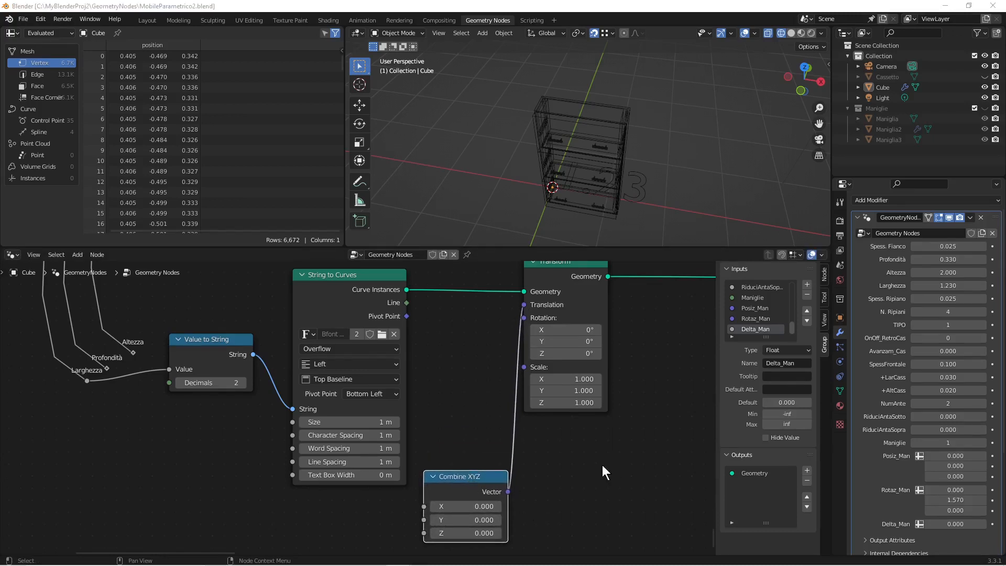
Set the Transform node's X rotation to 90° to stand the text upright.
double_click(573, 327)
text(90)
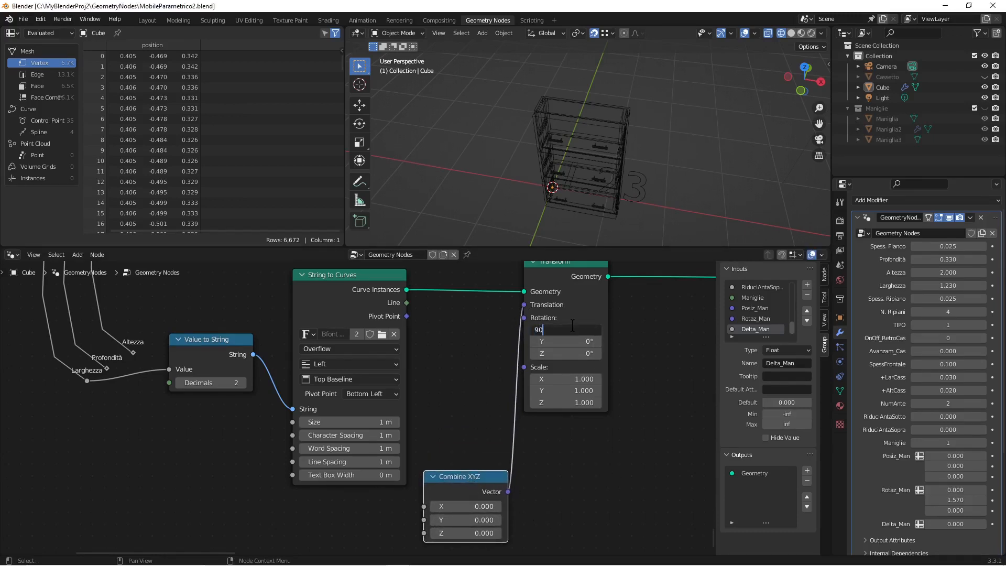
key(Return)
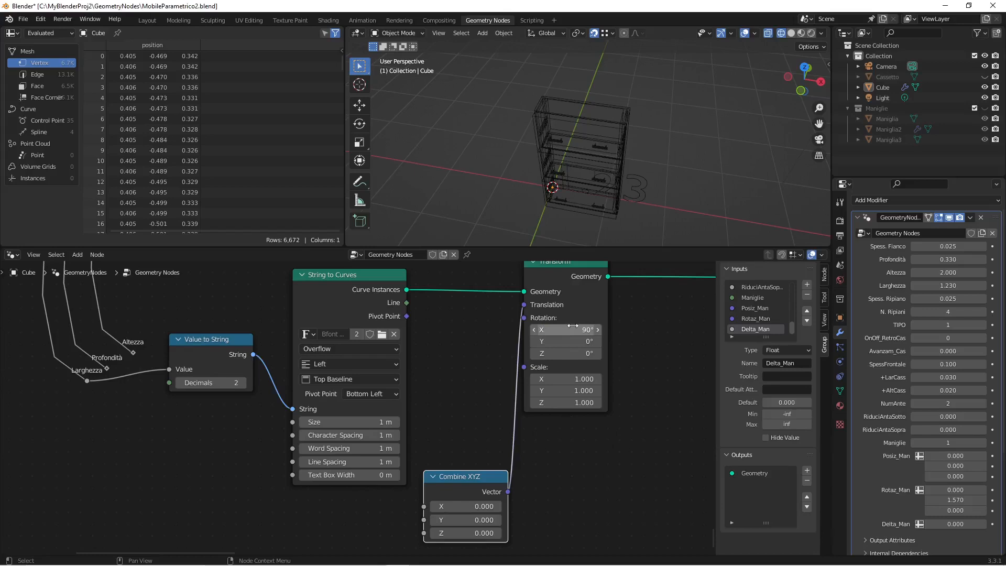
Connect the Altezza reroute point to the Z input of Combine XYZ and move that node up beside Transform.
scroll(373, 397, down, 2)
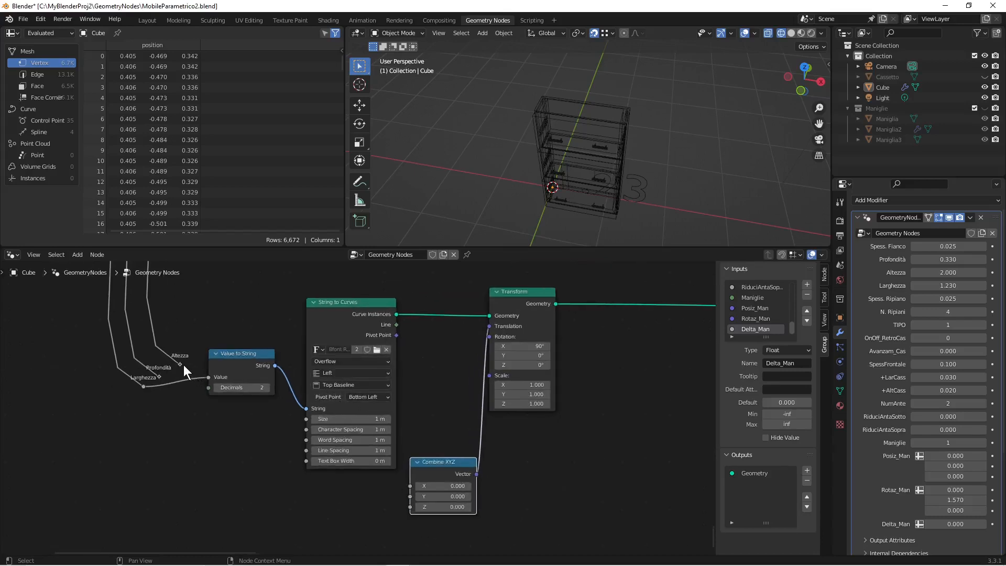
drag(182, 363, 411, 509)
drag(441, 476, 444, 392)
scroll(580, 176, down, 2)
middle_drag(579, 176, 596, 143)
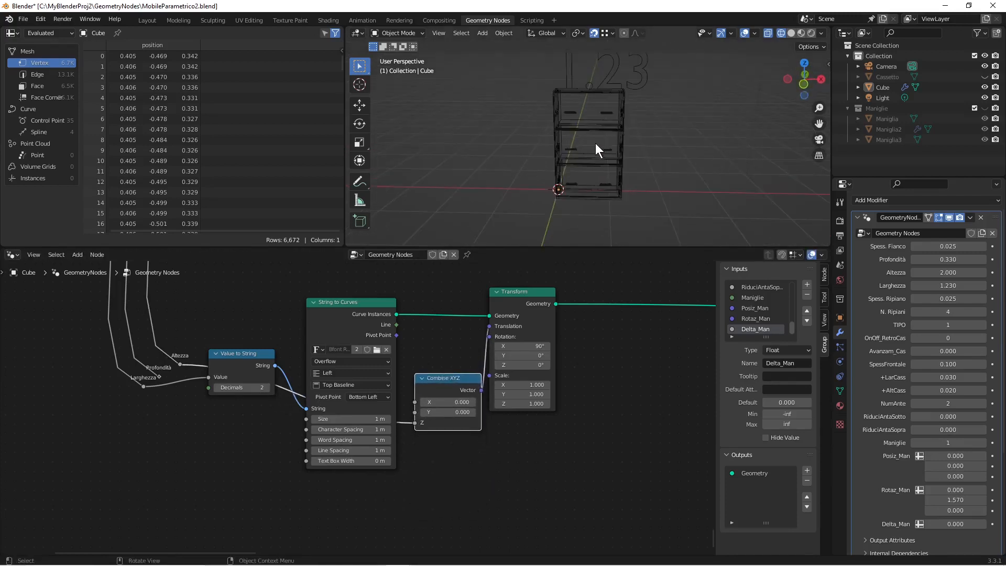
Set the String to Curves text size to 0.4 m and move Combine XYZ below the other nodes.
click(354, 419)
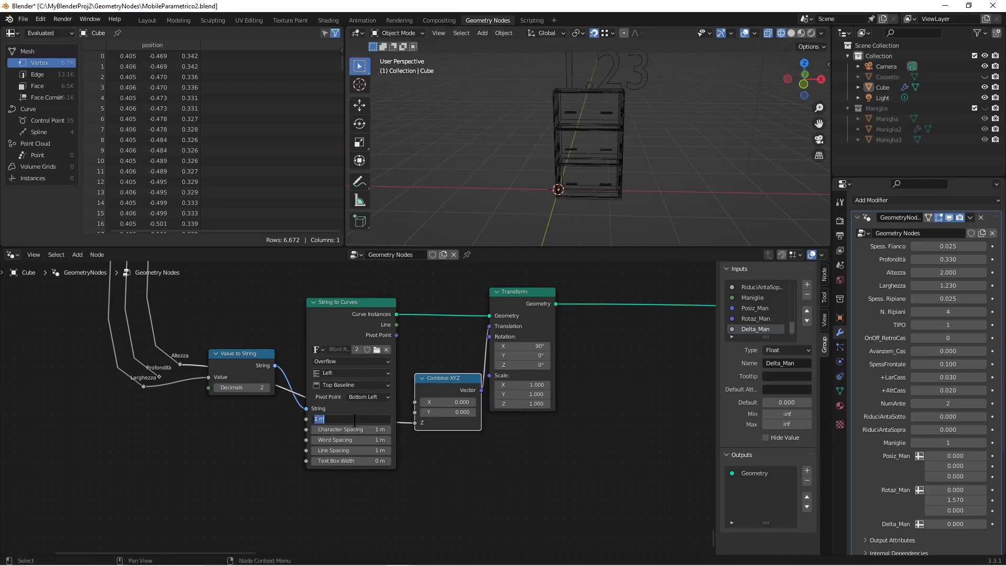
text(0.4)
key(Return)
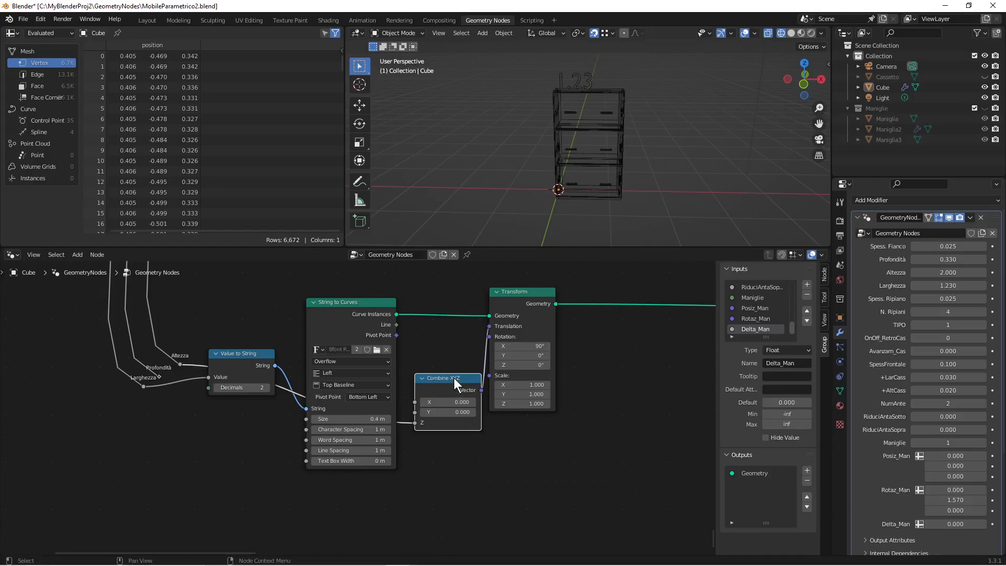
drag(454, 378, 448, 475)
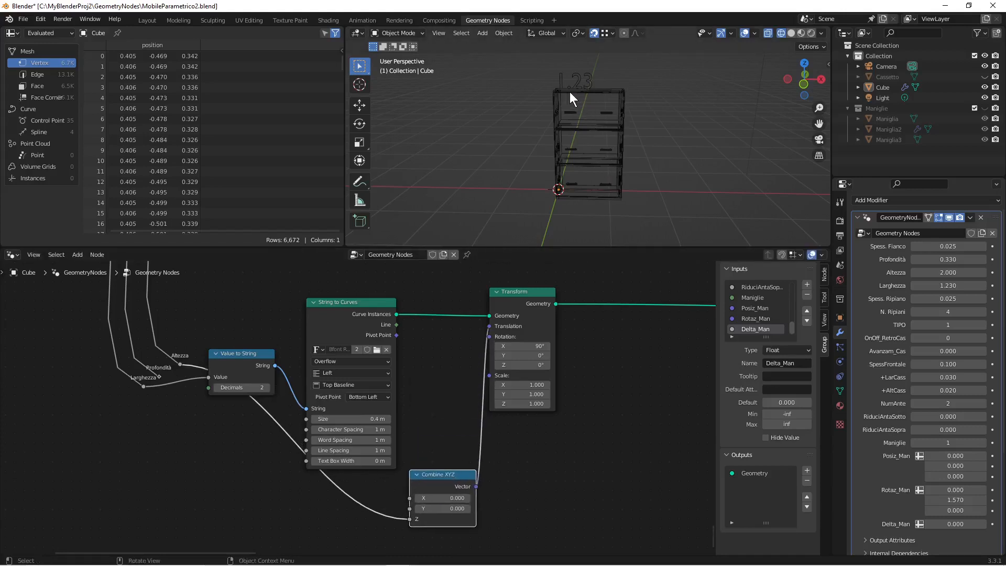
middle_drag(571, 103, 609, 115)
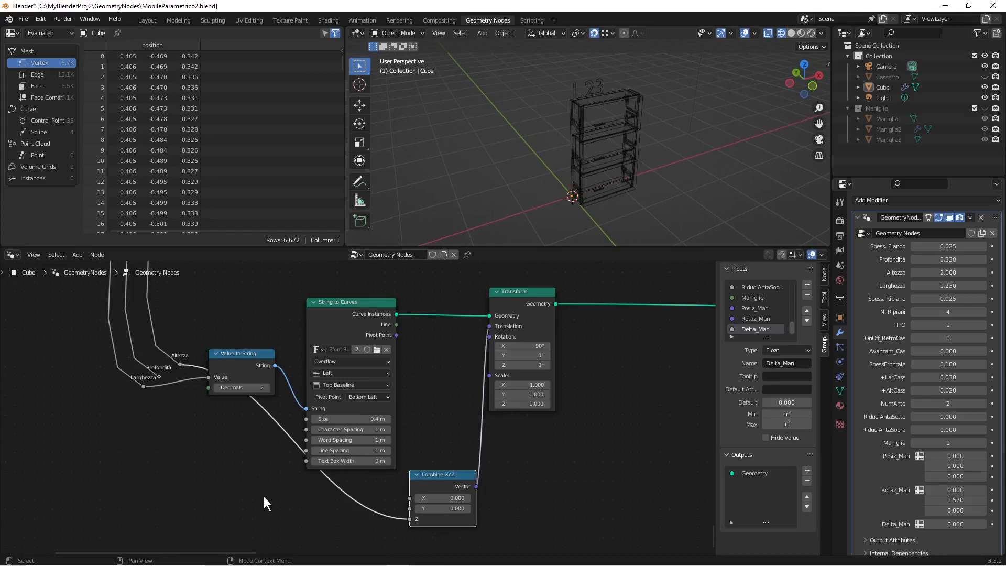
Insert a Math node set to Add on the link between Altezza and the Z input of Combine XYZ.
key(shift+a)
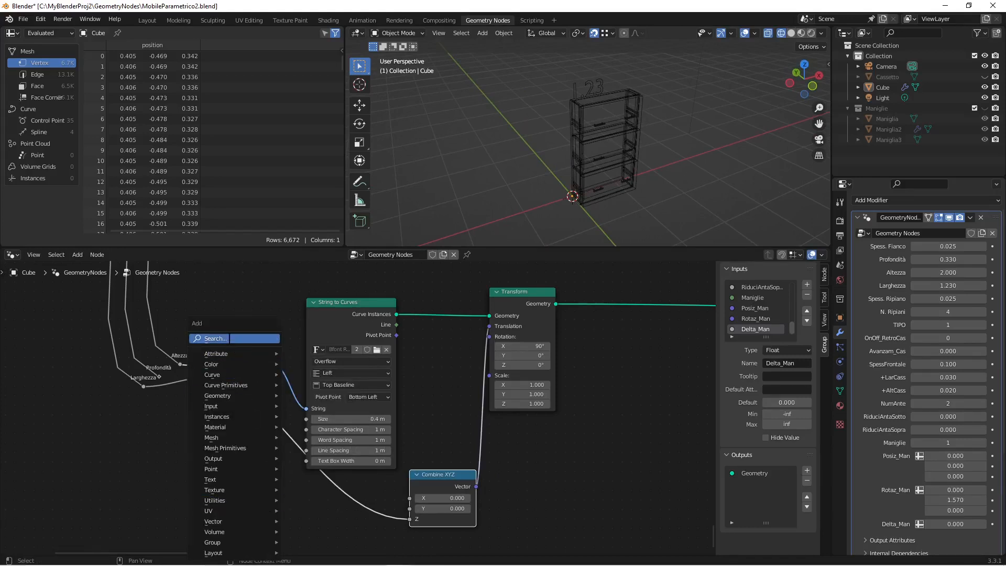
click(230, 338)
text(math)
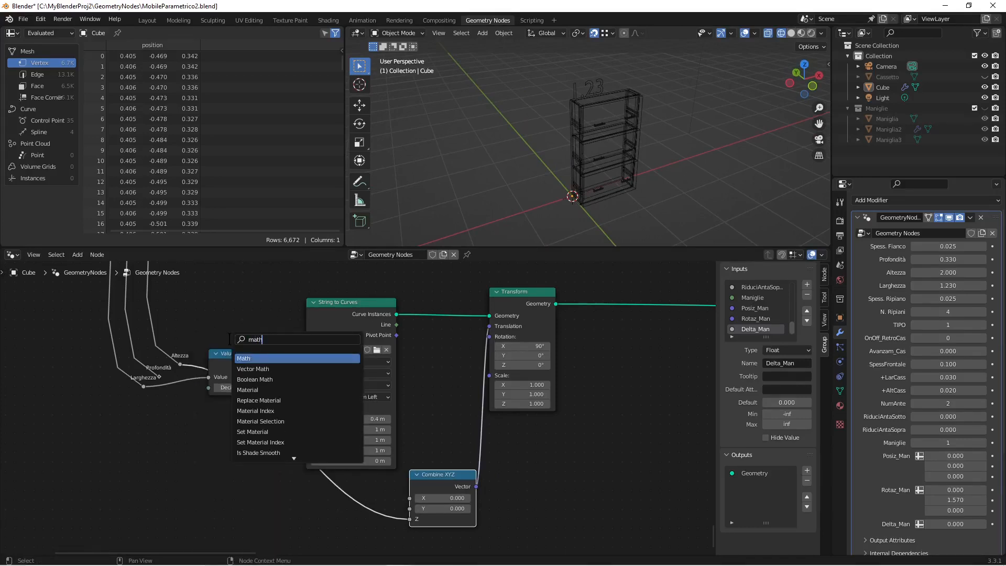
key(Return)
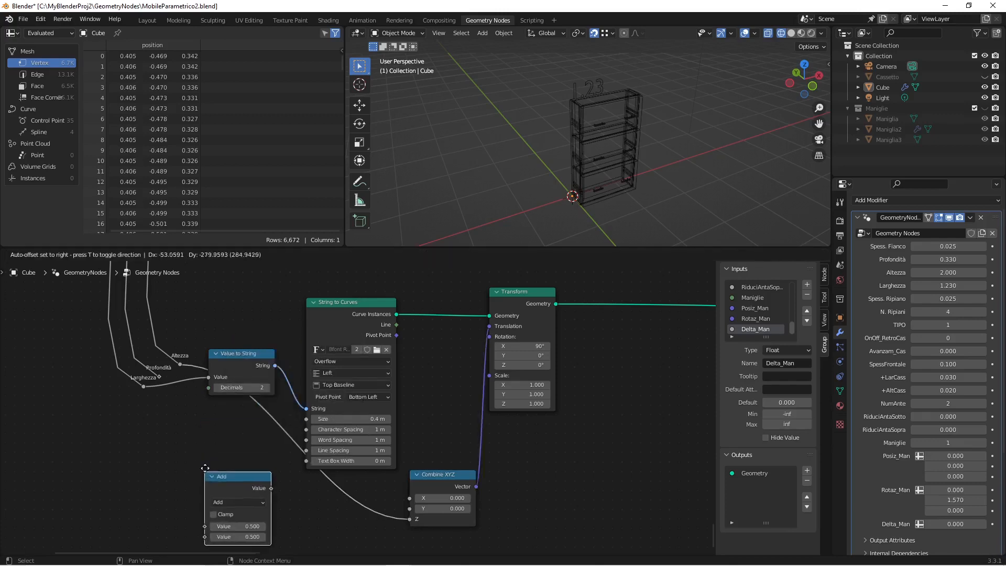
click(334, 497)
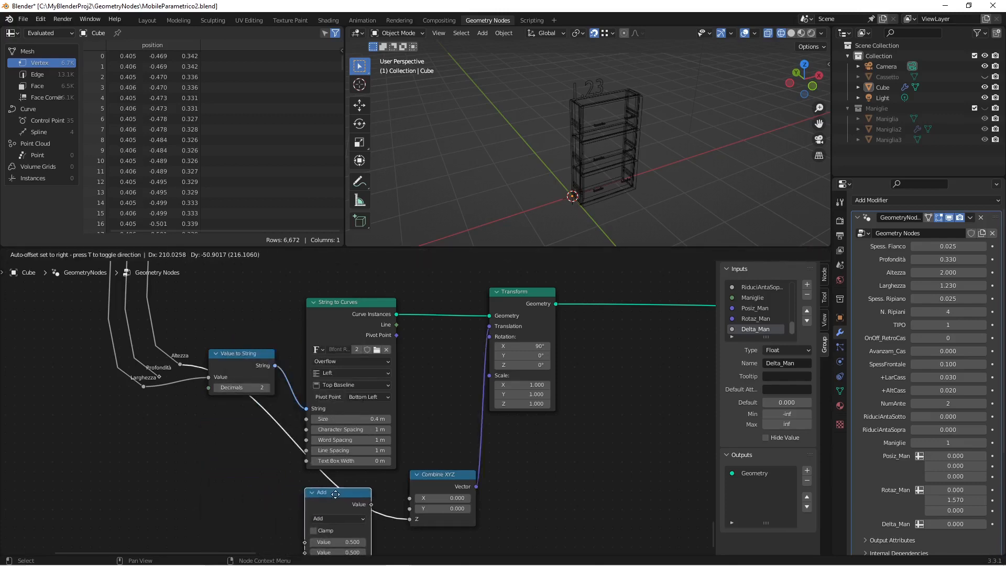
middle_drag(601, 131, 605, 142)
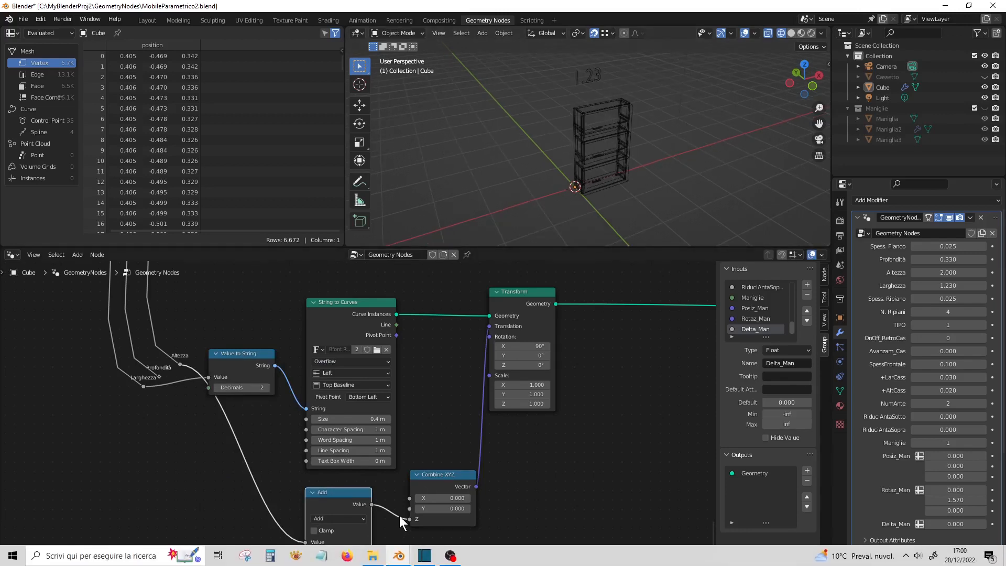
Set the second value of the Add node feeding Combine XYZ's Z input to 0.1 and save the file.
middle_drag(399, 516, 413, 411)
scroll(405, 458, up, 3)
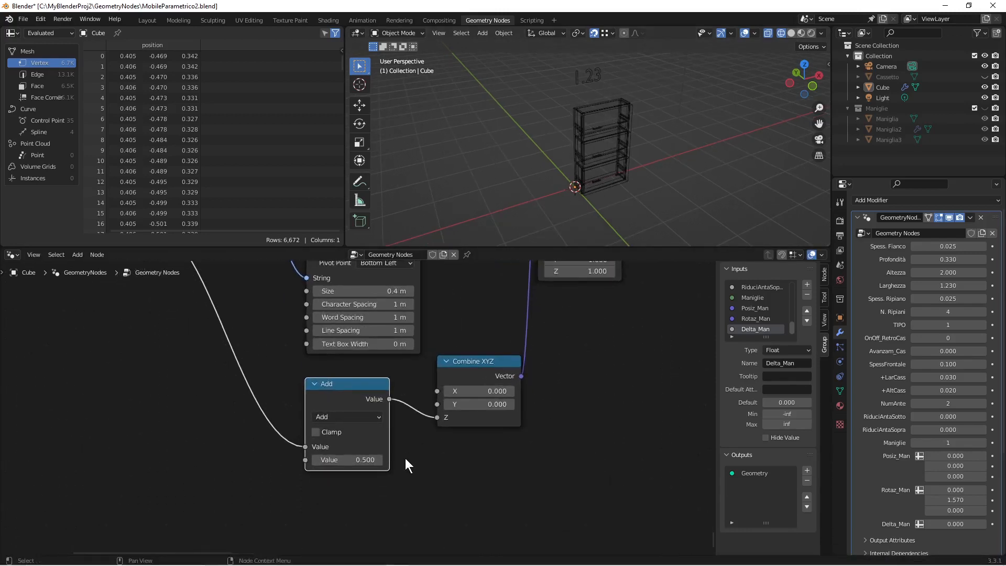
click(369, 469)
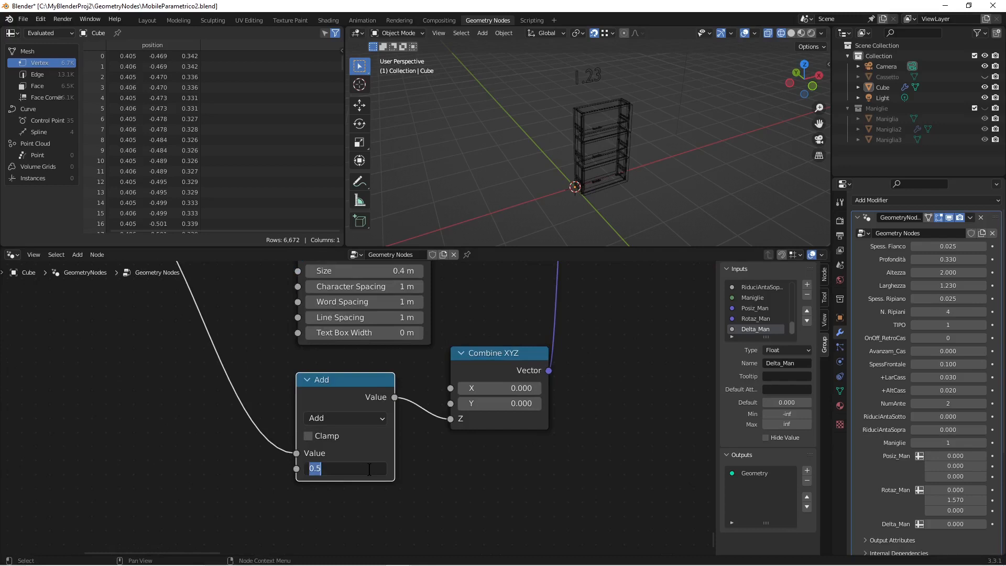
key(BackSpace)
text(.0)
key(BackSpace)
key(BackSpace)
text(.1)
key(Return)
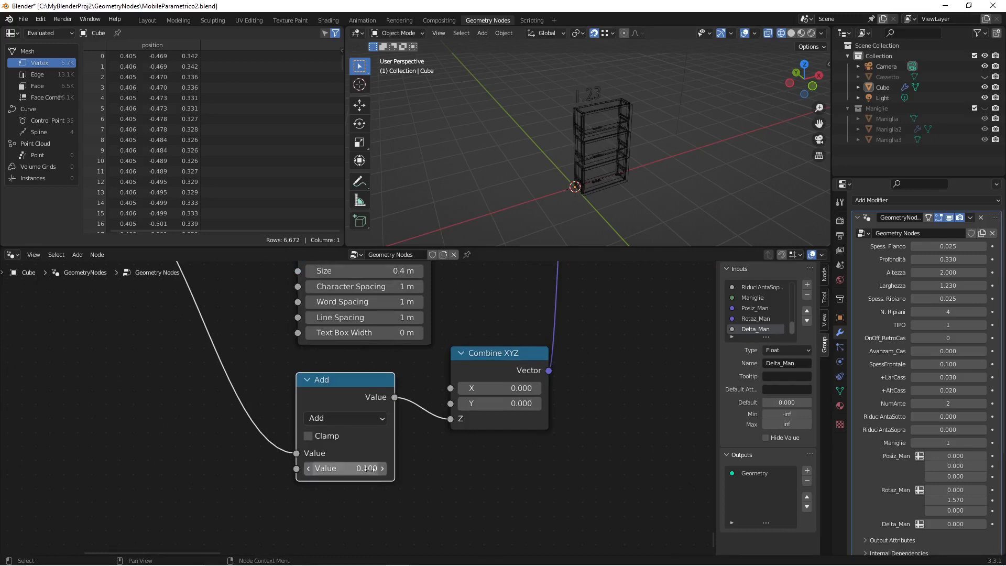
middle_drag(652, 129, 586, 94)
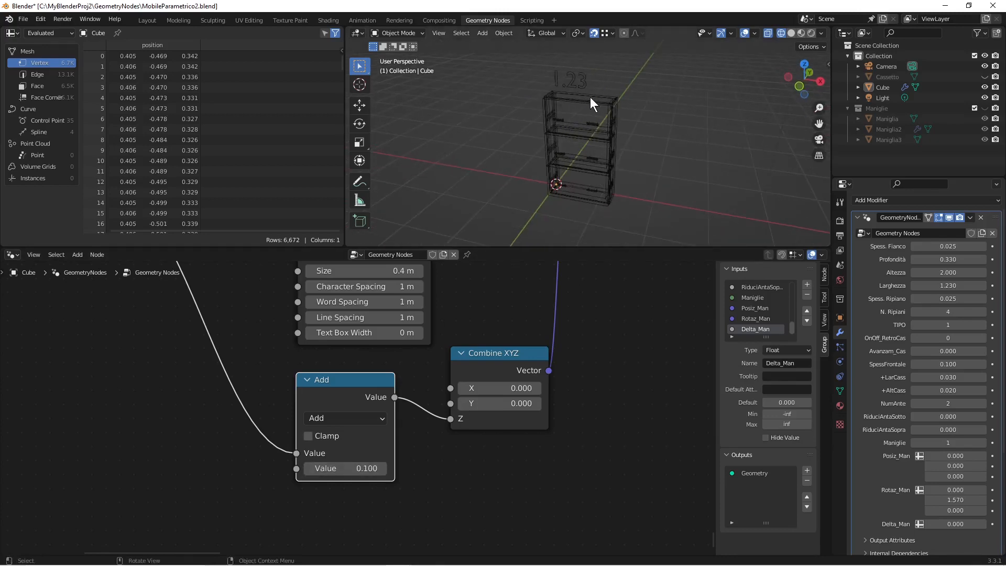
key(ctrl+s)
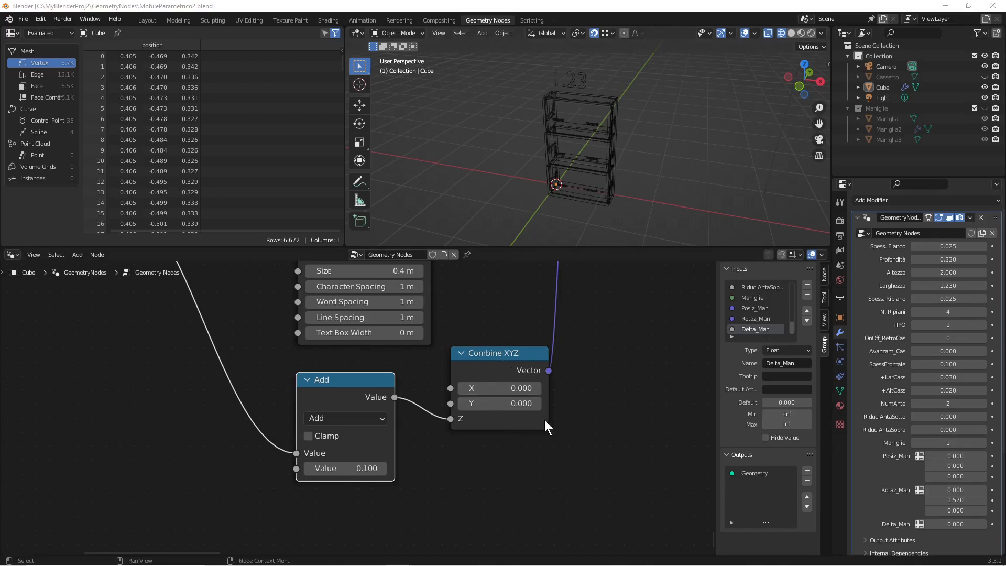
Add a Realize Instances node beside the Combine XYZ node.
click(599, 414)
key(shift+a)
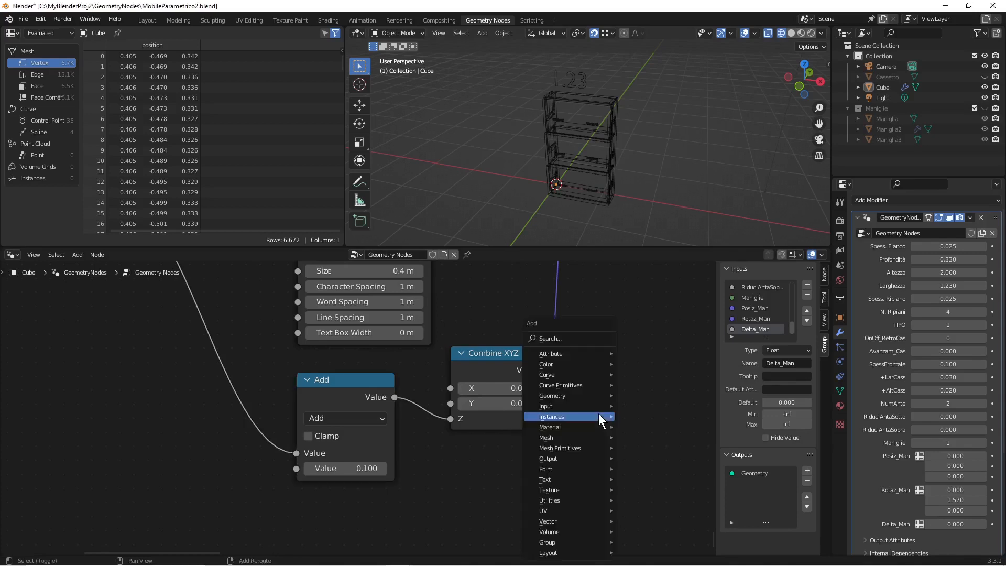
click(559, 335)
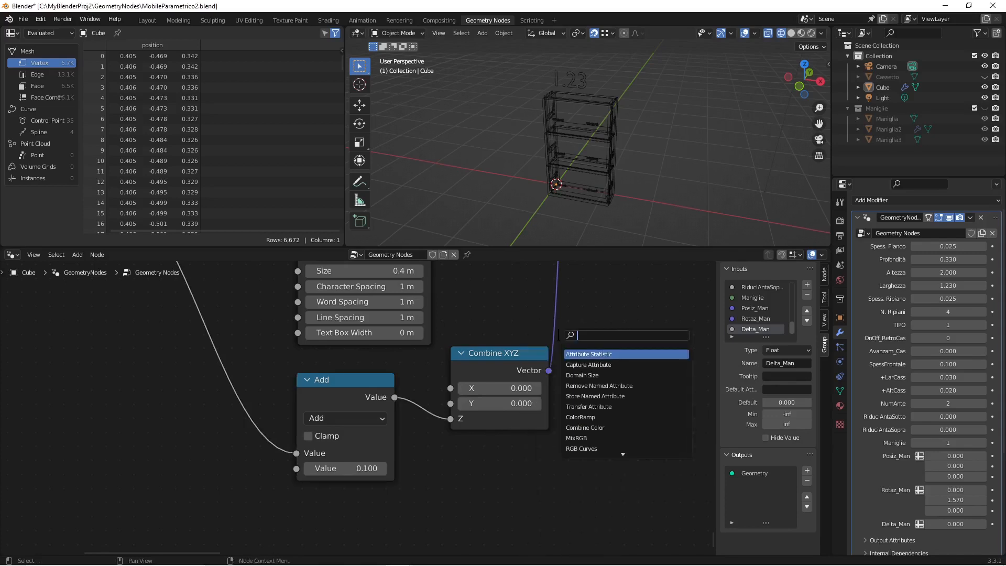
text(realize)
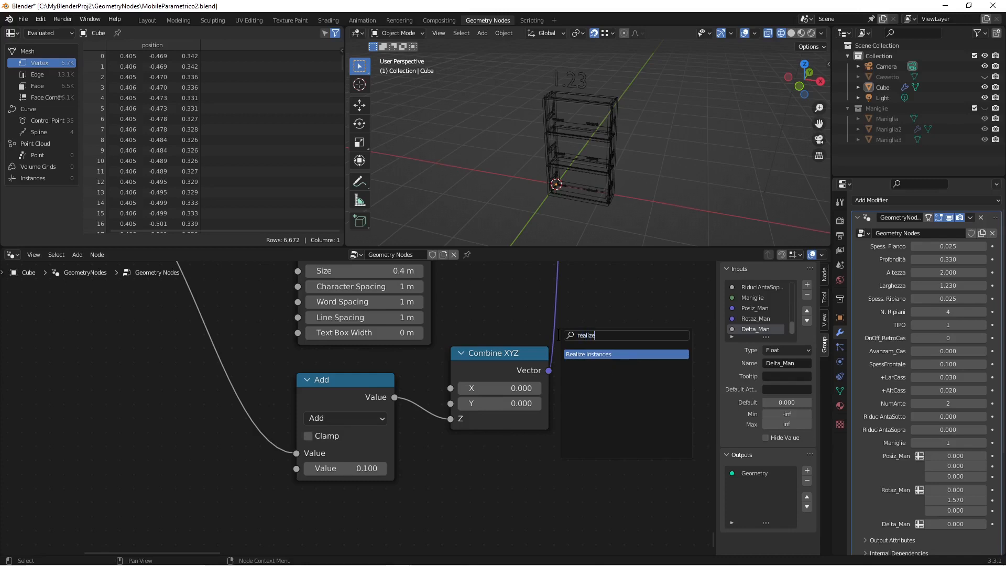
key(Return)
click(583, 319)
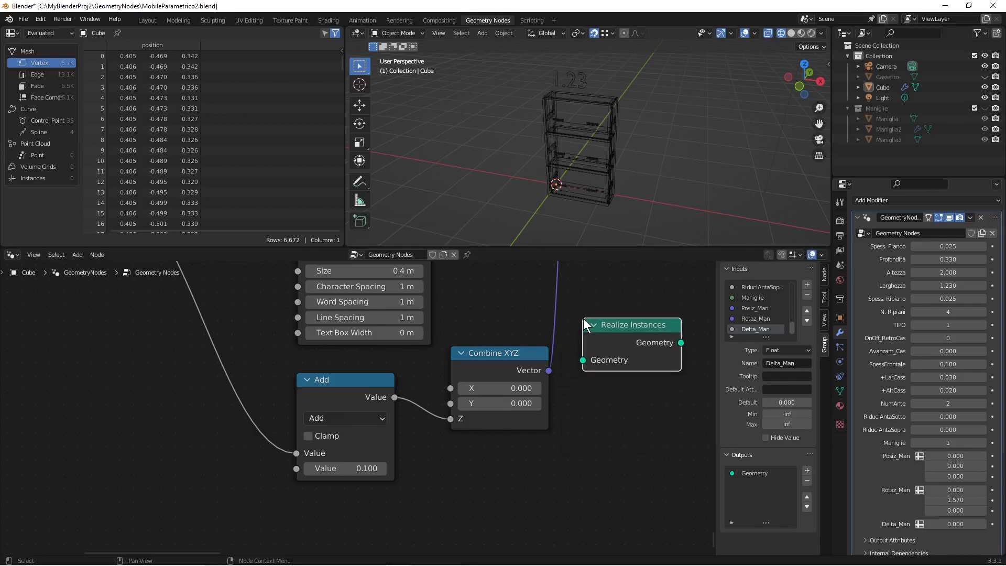
Move Transform farther along to make room and connect String to Curves' Curve Instances output to Realize Instances placed beside it.
scroll(592, 308, down, 10)
middle_drag(584, 326, 568, 430)
scroll(568, 430, up, 3)
scroll(568, 430, up, 2)
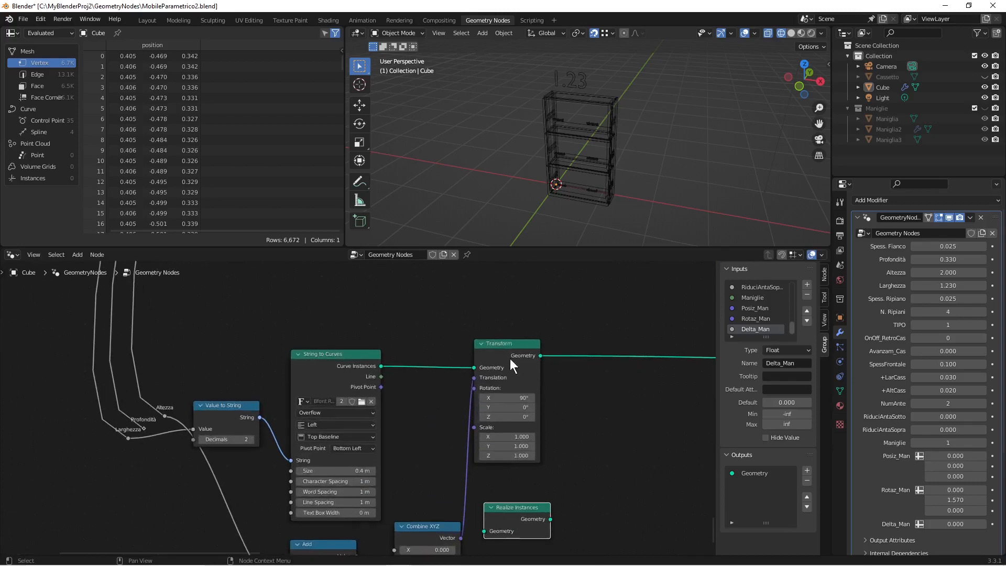
drag(511, 356, 632, 357)
drag(526, 509, 419, 378)
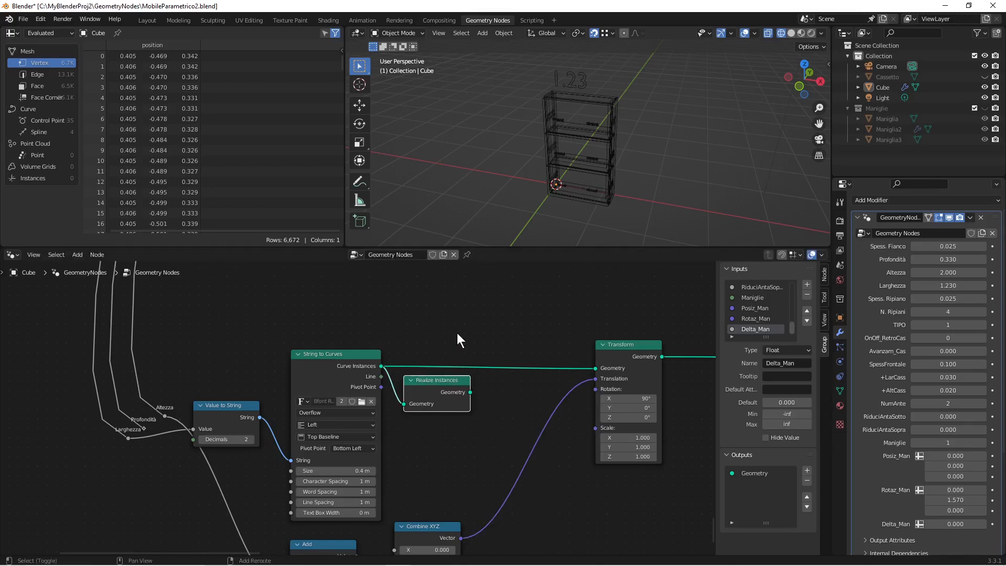
Add a Bounding Box node just below Realize Instances.
key(shift+a)
click(457, 333)
text(bou)
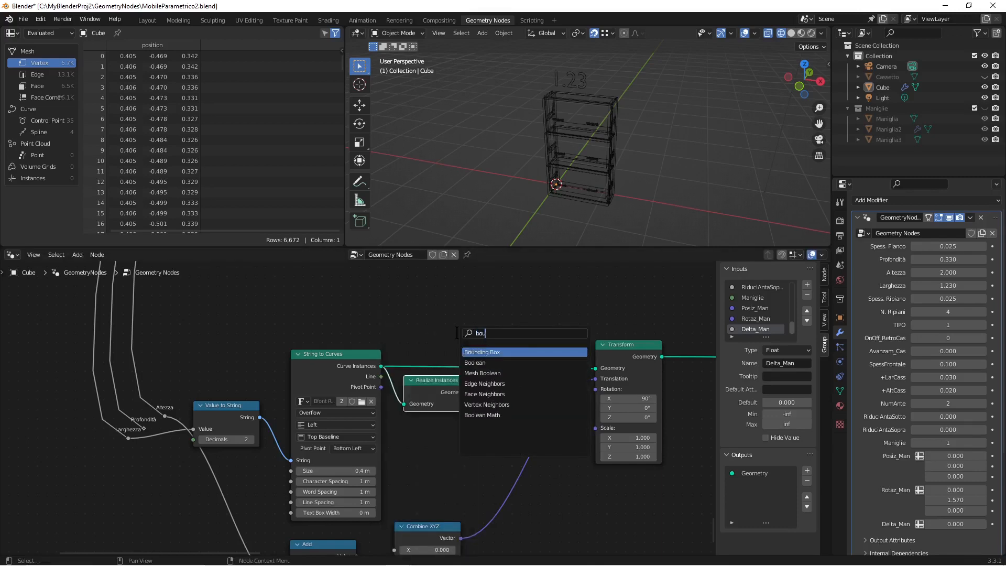
key(Return)
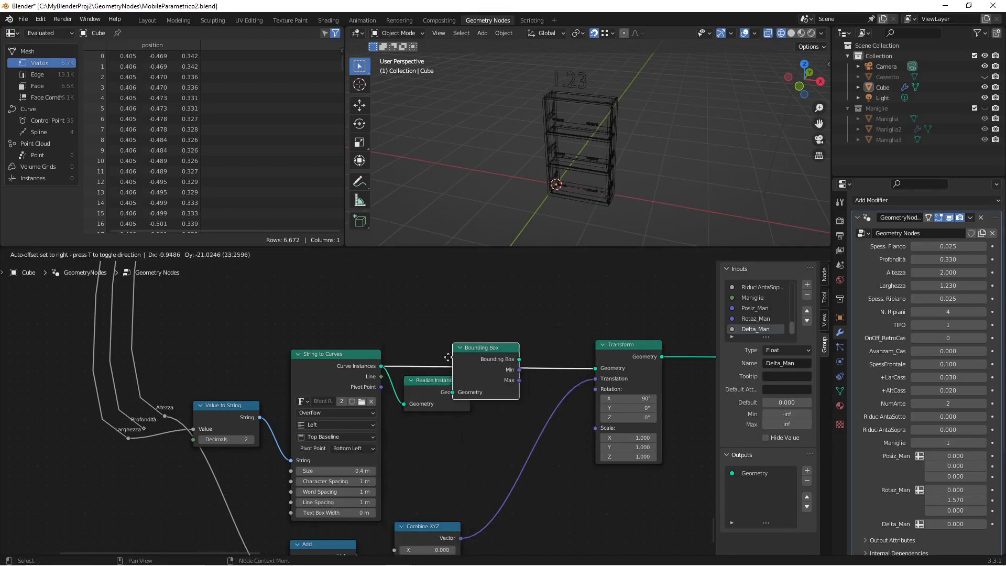
click(472, 426)
scroll(632, 387, down, 5)
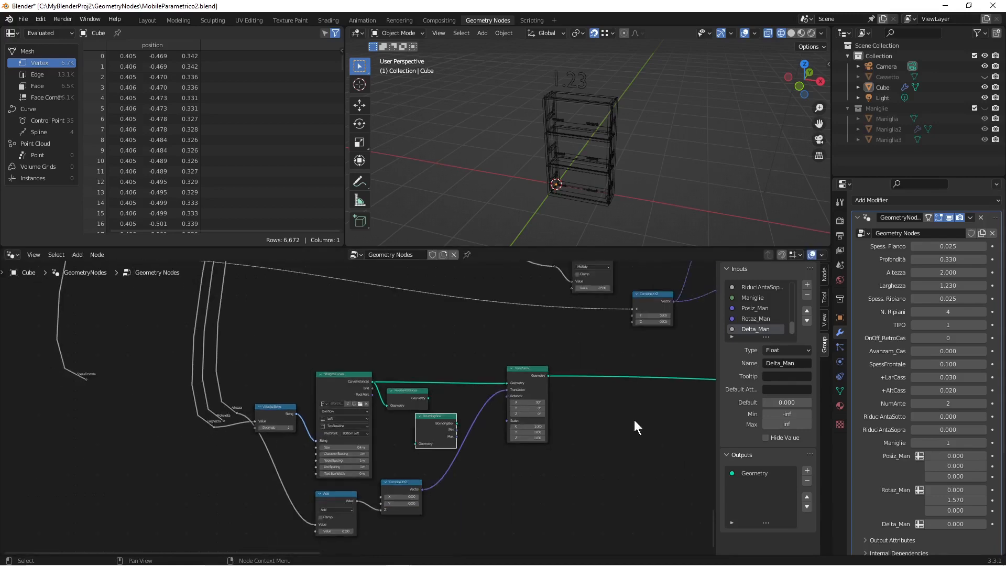
Move Transform farther away from the text nodes and connect the Realize Instances geometry to the Bounding Box node.
drag(396, 379, 531, 373)
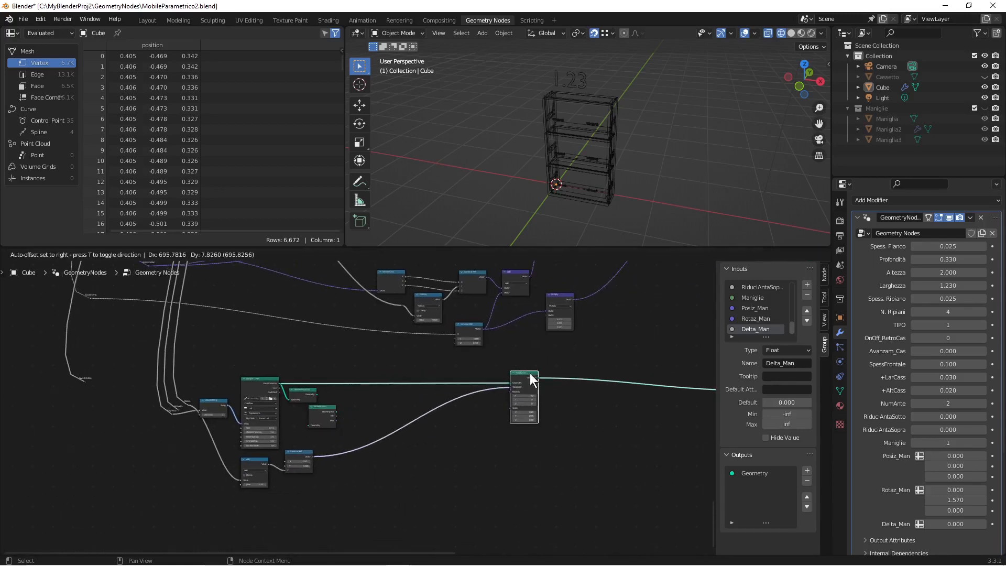
drag(324, 411, 289, 419)
scroll(357, 419, up, 4)
scroll(356, 423, up, 2)
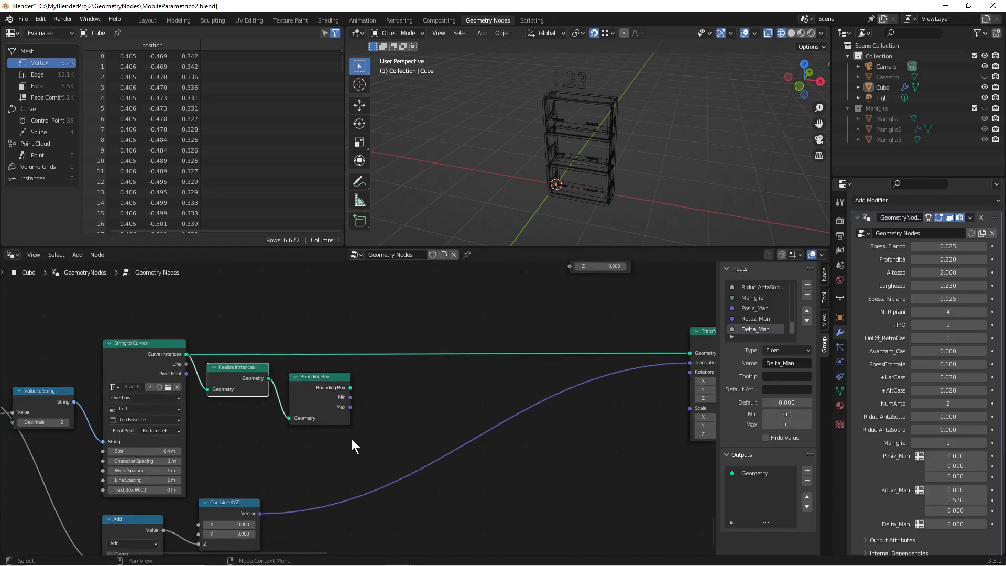
Add a Vector Math node set to Add next to the Bounding Box node.
key(shift+a)
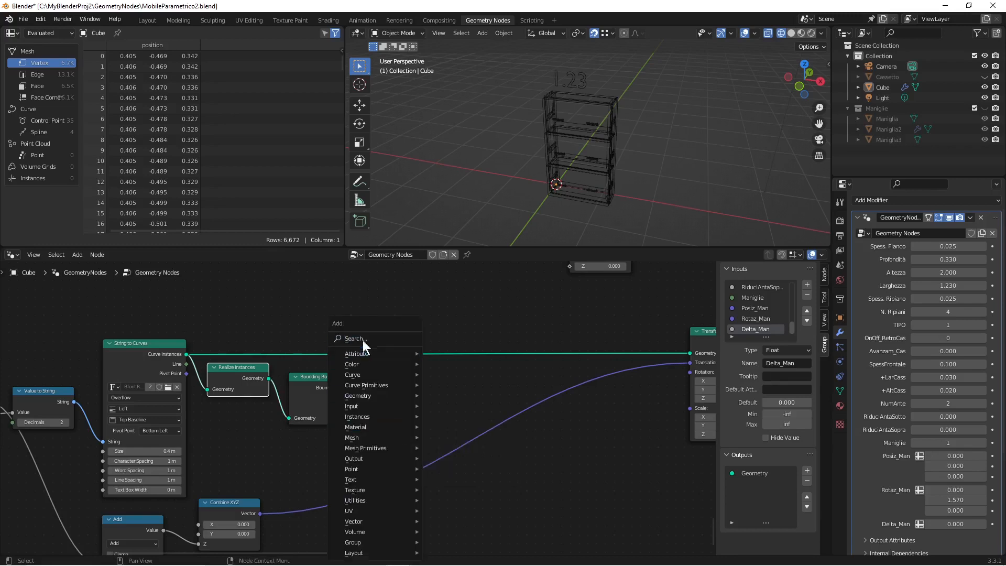
click(363, 340)
text(vect)
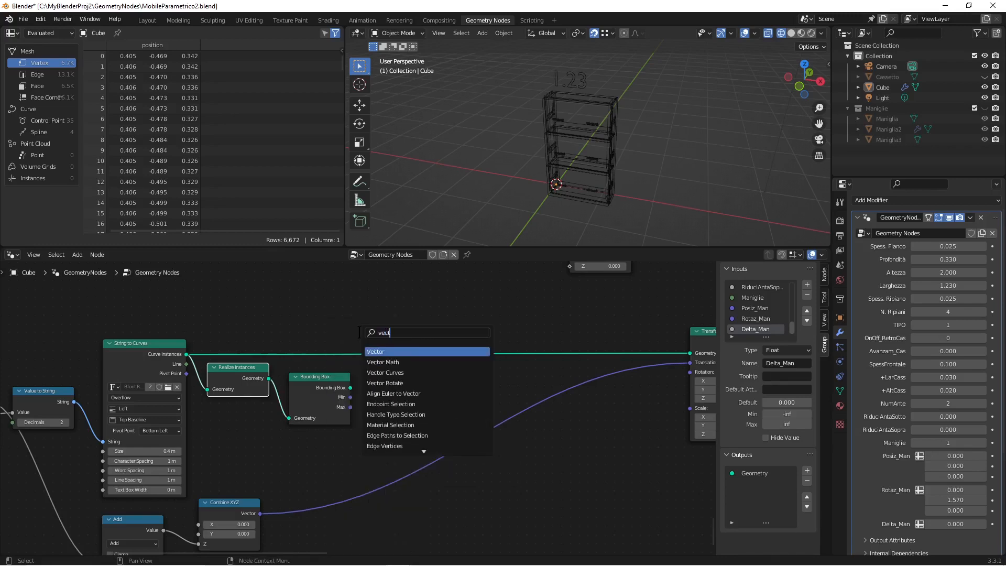
key(Down)
key(Return)
scroll(463, 451, down, 1)
click(376, 408)
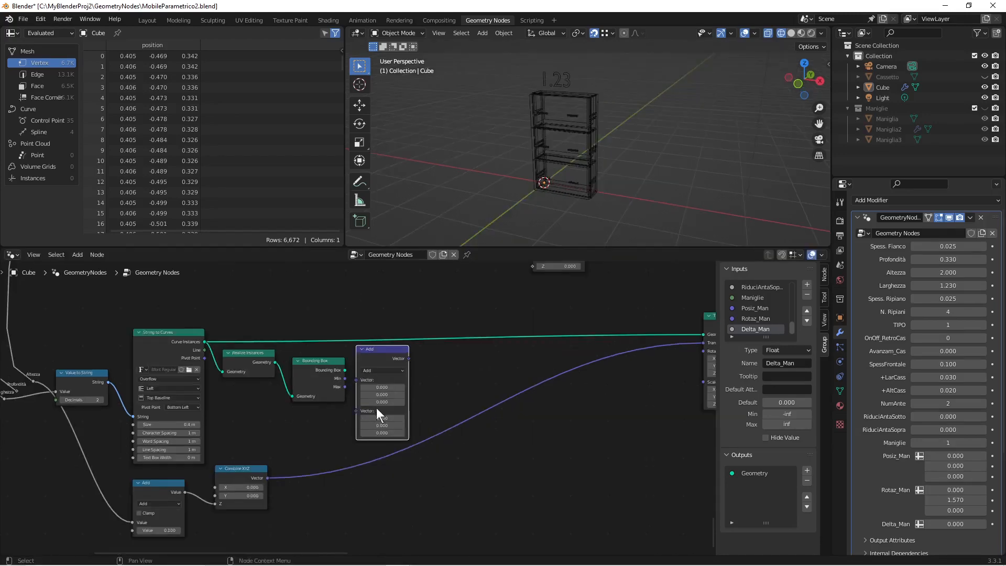
Connect Bounding Box's Min and Max to the two inputs of the vector Add node, then collapse and align it beside Bounding Box.
mouse_move(344, 378)
mouse_down()
mouse_move(357, 411)
mouse_move(360, 375)
mouse_move(354, 382)
mouse_up()
click(362, 349)
drag(378, 350, 375, 381)
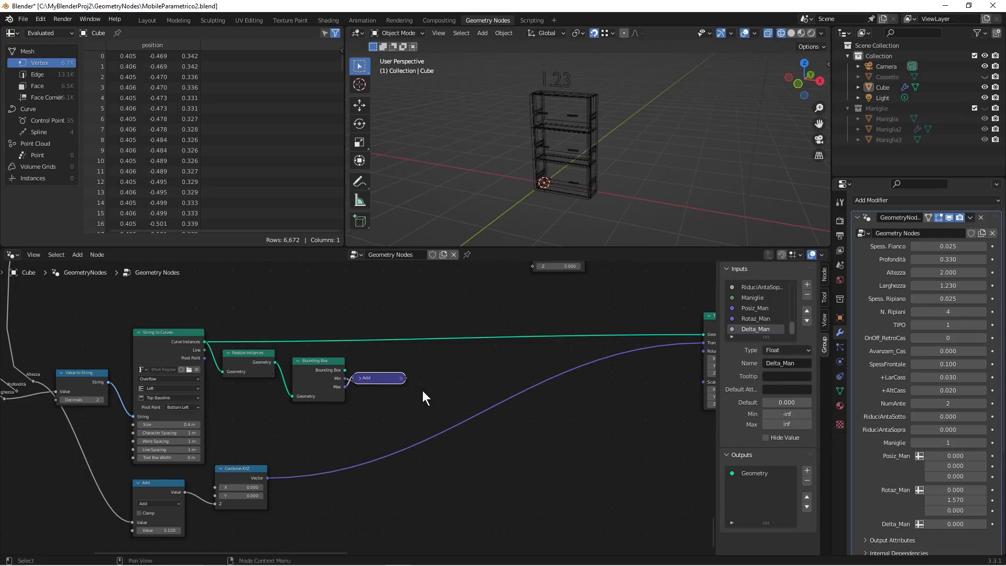
Add a Separate XYZ node fed by the vector Add result, collapse it in line beside that node, and save the file.
key(shift+a)
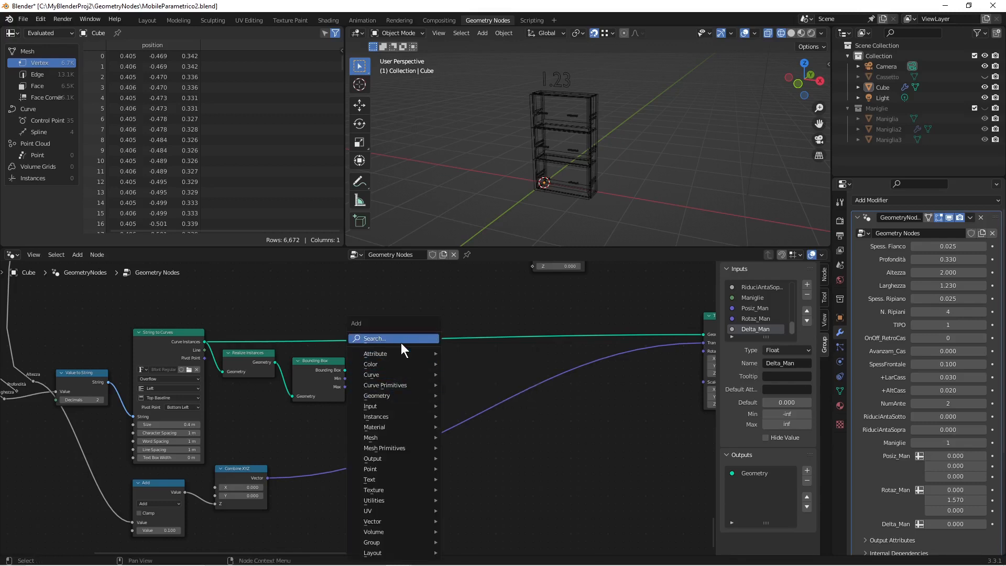
click(401, 343)
text(sepa)
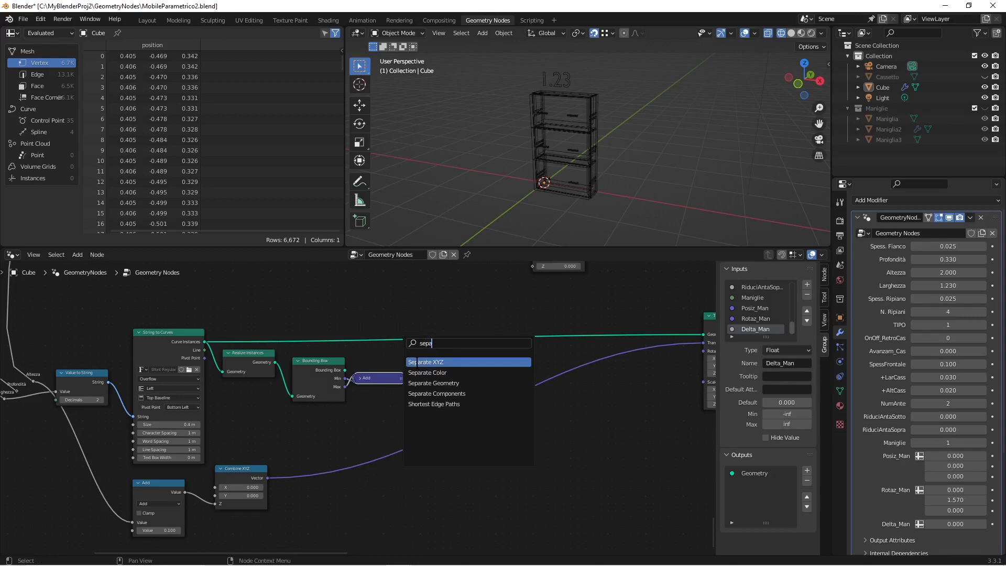
key(Return)
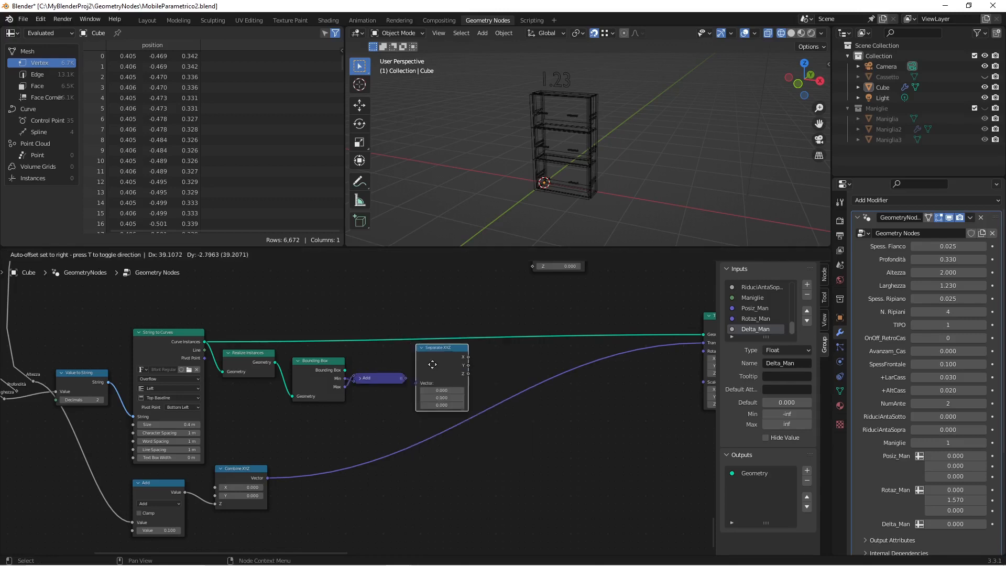
click(436, 365)
click(424, 349)
drag(433, 348, 422, 381)
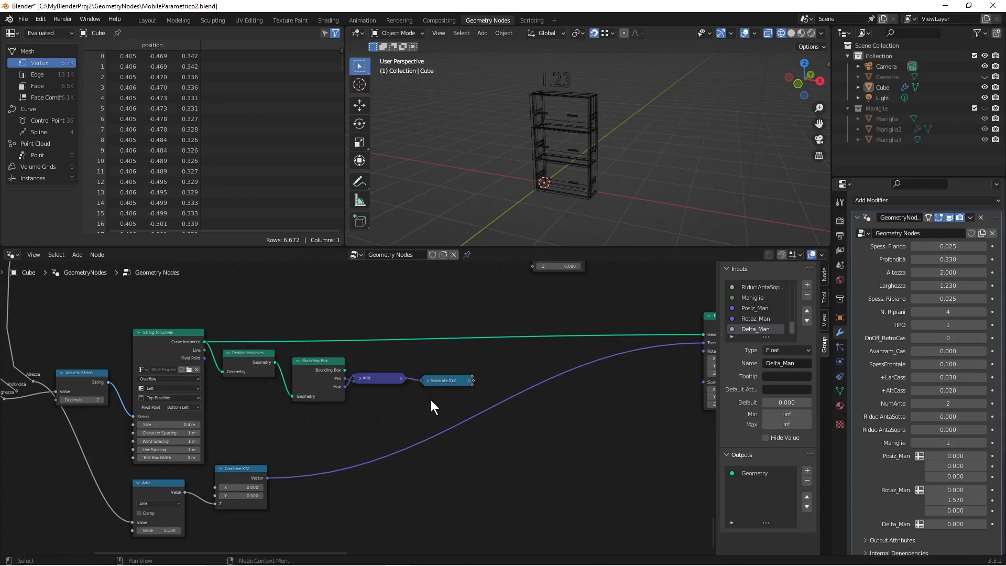
key(ctrl+s)
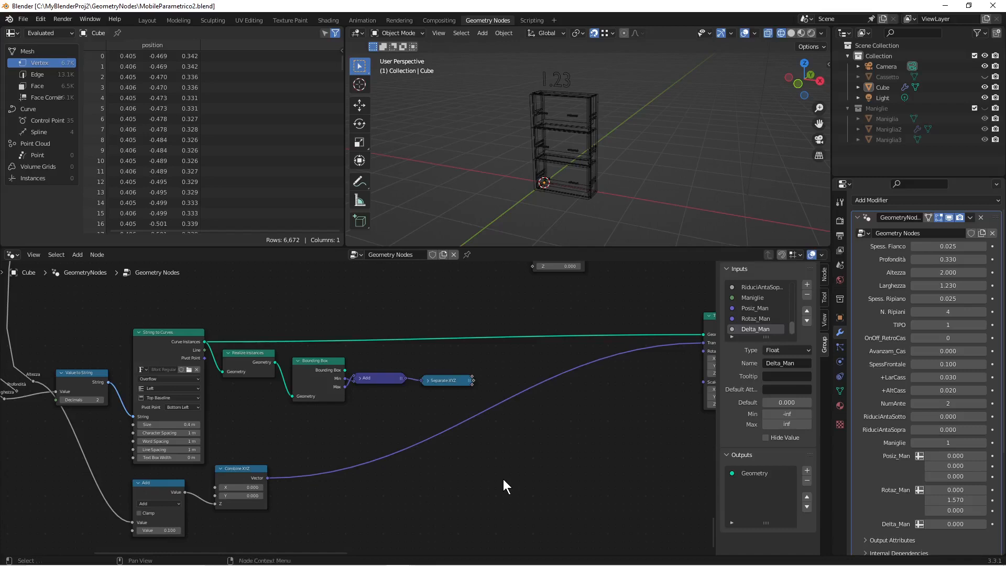
Duplicate the Math node set to Add, place the copy below Separate XYZ and change its operation to Subtract.
click(160, 495)
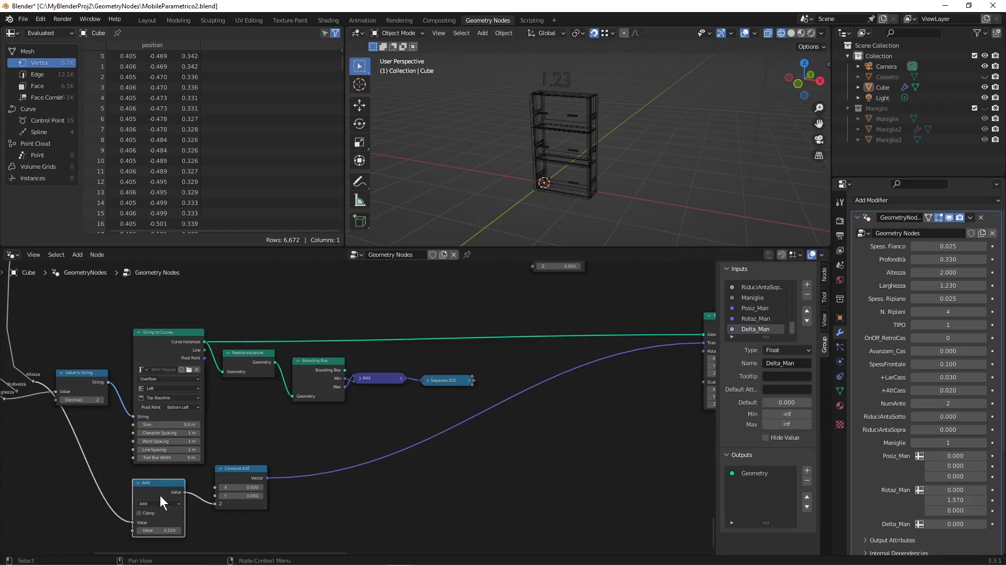
right_click(159, 495)
click(130, 416)
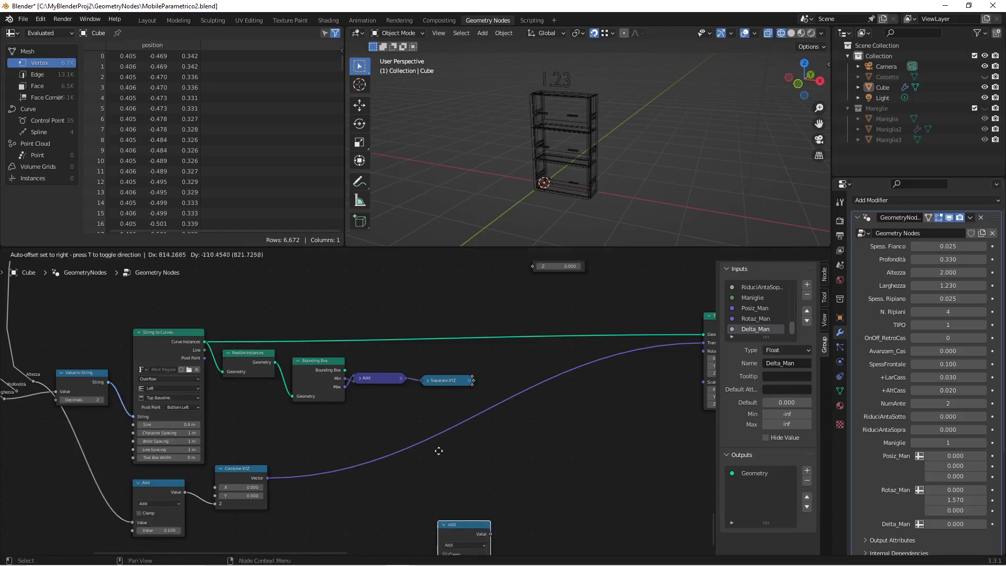
click(475, 489)
click(474, 492)
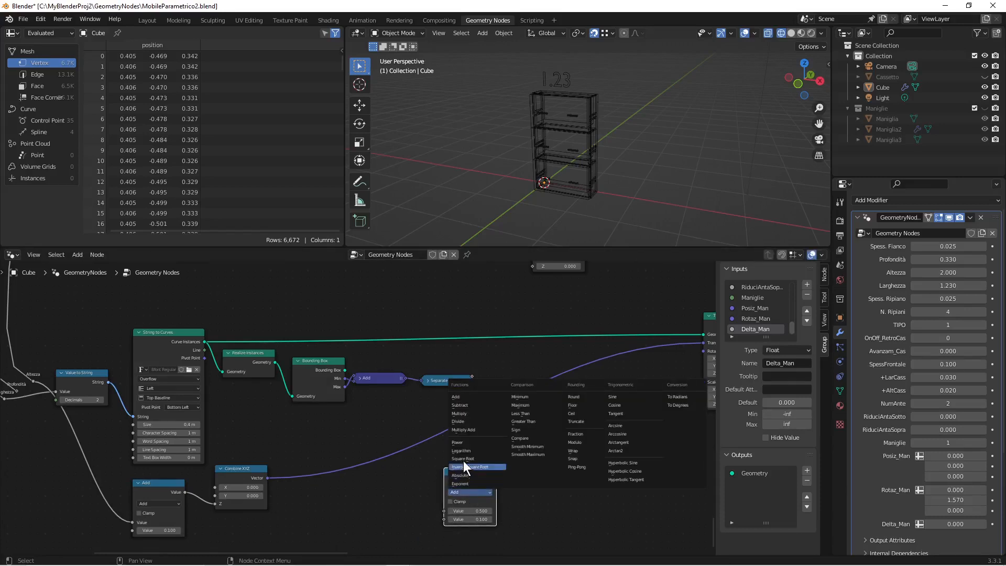
click(466, 407)
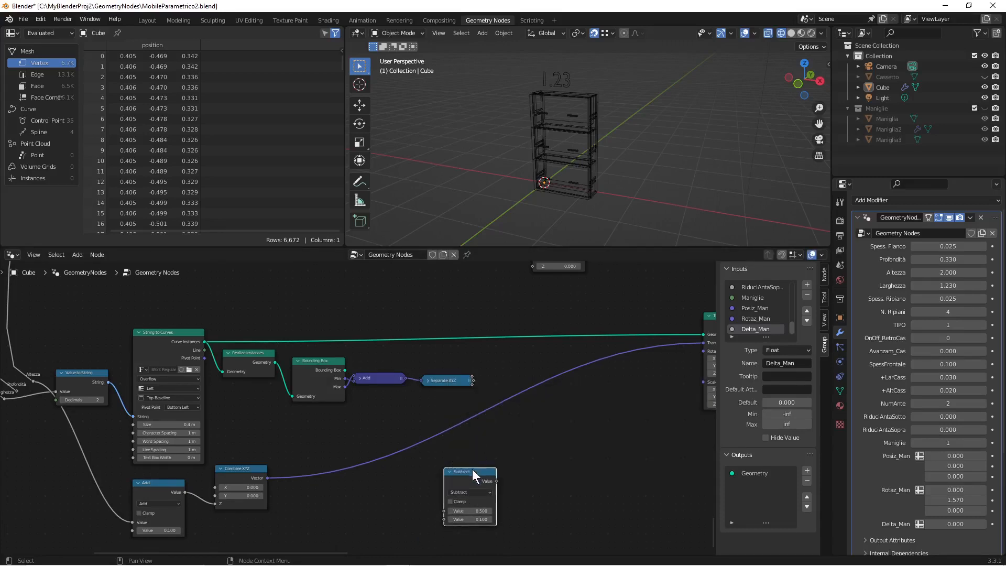
Connect the Larghezza reroute point to Subtract's first value and the X output of Separate XYZ to its second value.
scroll(54, 435, down, 1)
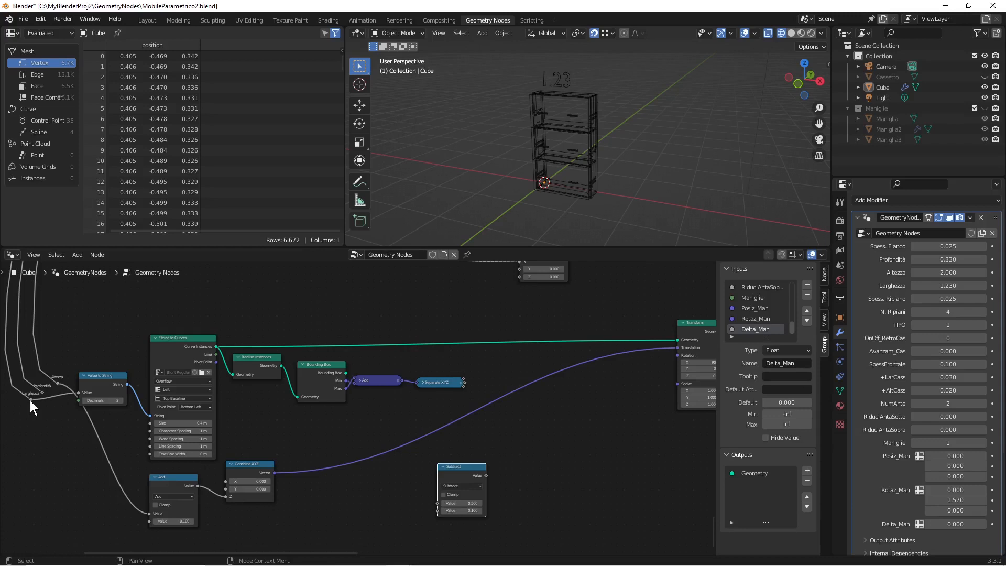
drag(30, 401, 439, 466)
drag(465, 427, 505, 371)
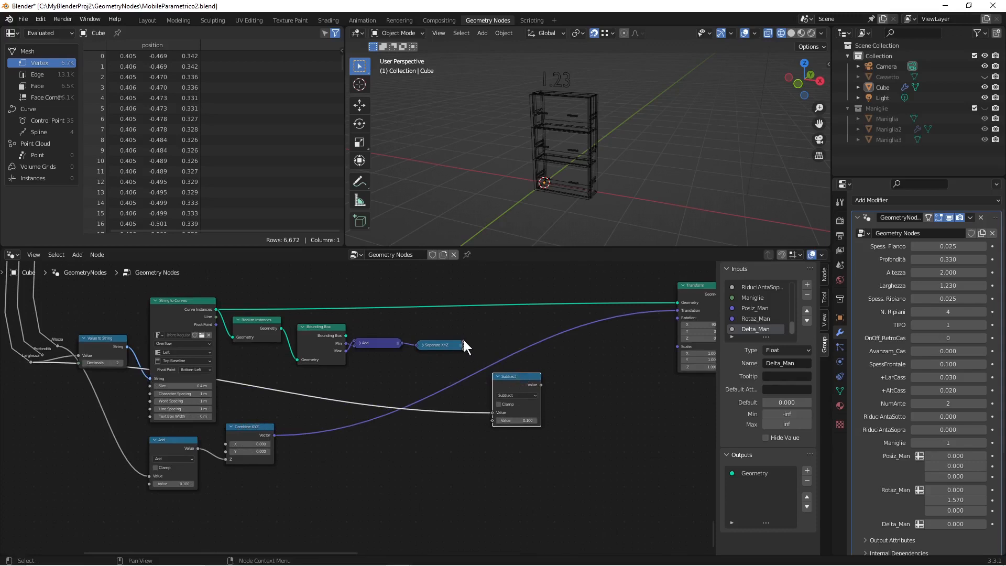
drag(464, 343, 494, 422)
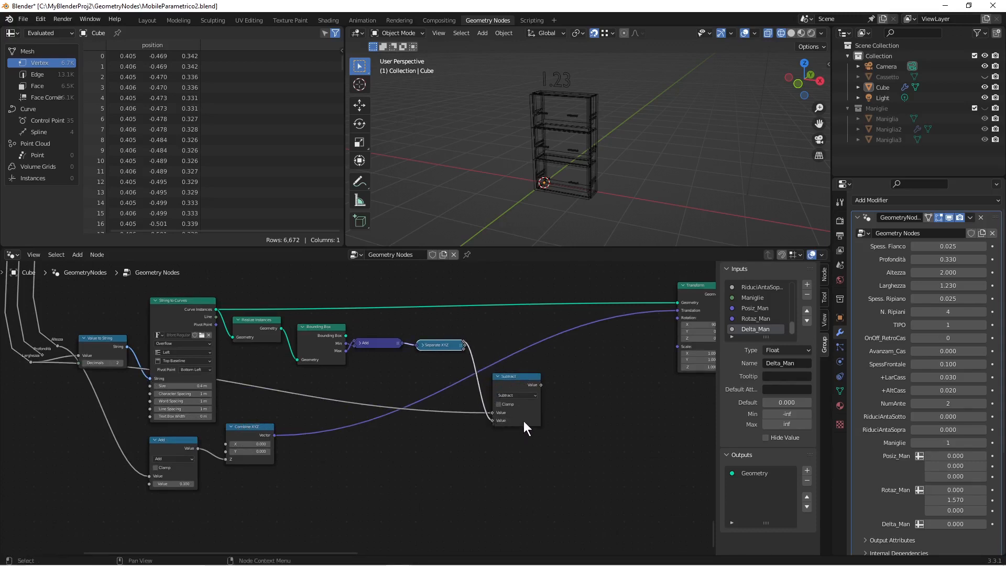
Duplicate the Subtract node, place the copy beside it, and make it a Multiply node with a second value of 0.5.
click(510, 376)
right_click(511, 375)
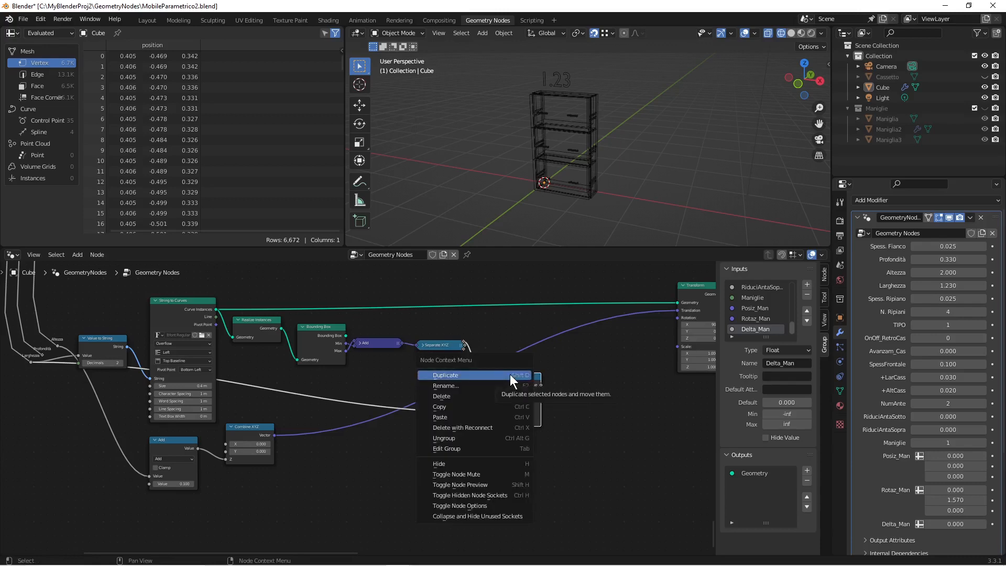
click(510, 376)
click(580, 391)
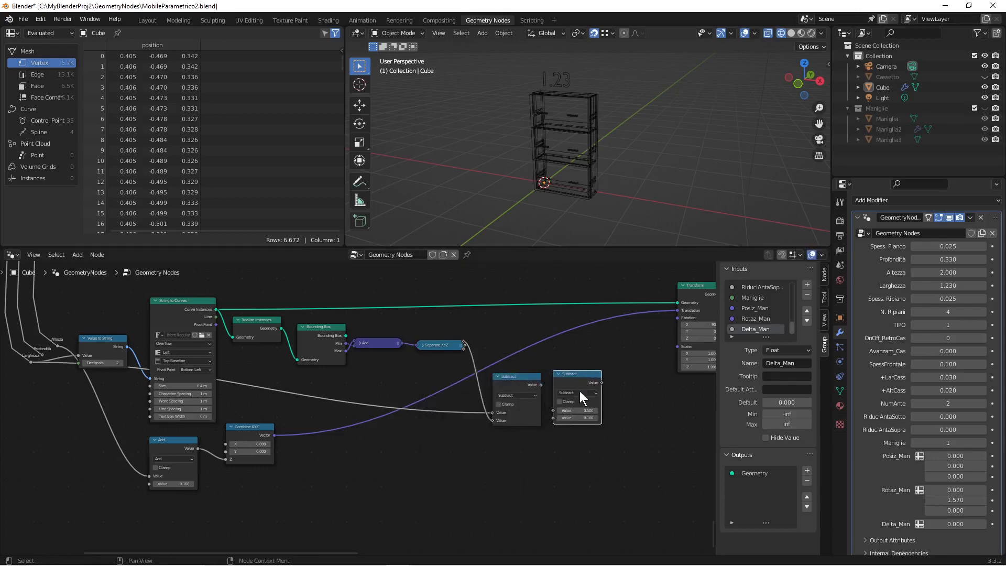
click(579, 393)
click(575, 427)
click(578, 418)
key(BackSpace)
text(.5)
key(Return)
drag(591, 374, 601, 372)
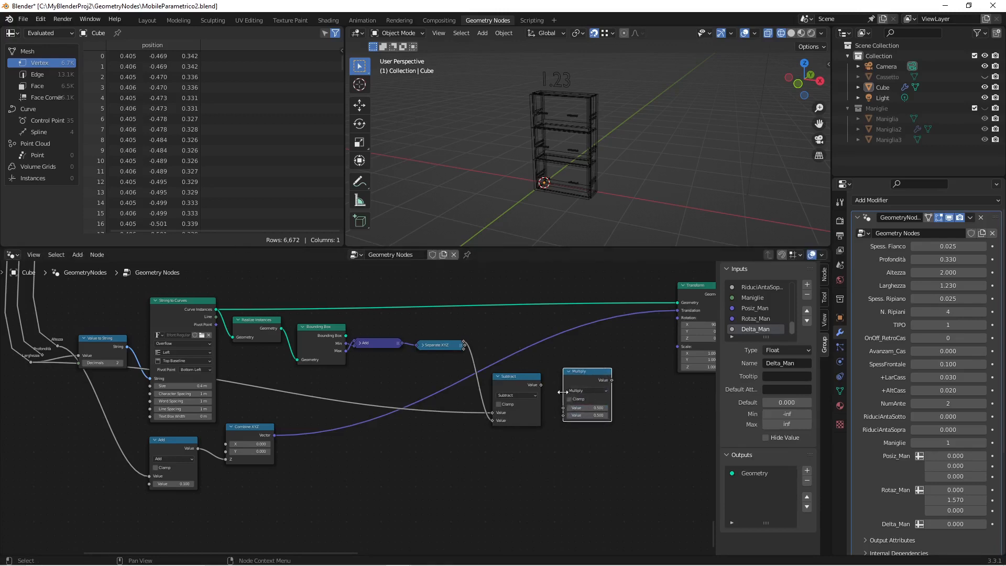
Connect the Subtract node's output to the first value of the Multiply node.
drag(541, 385, 565, 409)
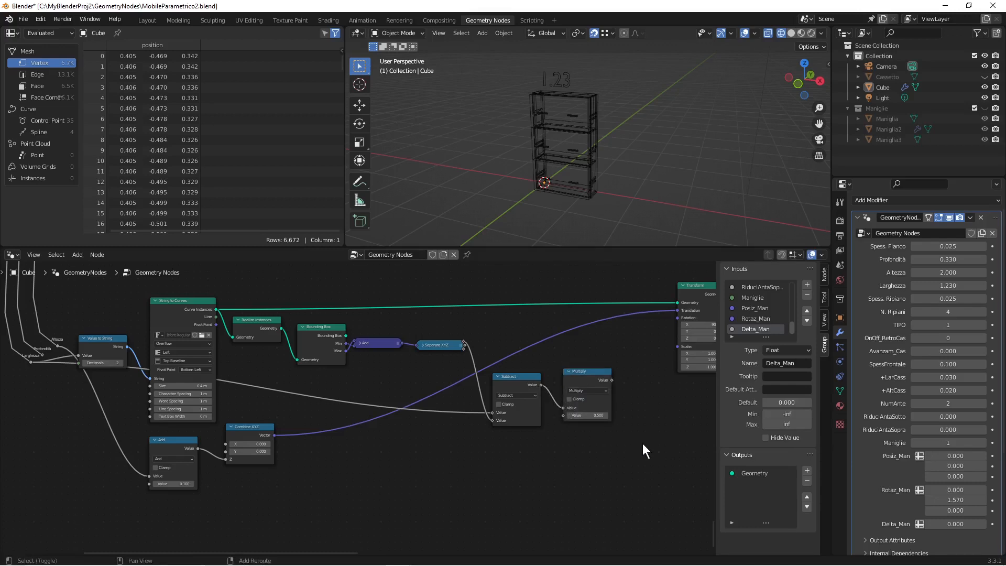
middle_drag(643, 443, 458, 488)
scroll(461, 487, up, 5)
scroll(472, 466, up, 1)
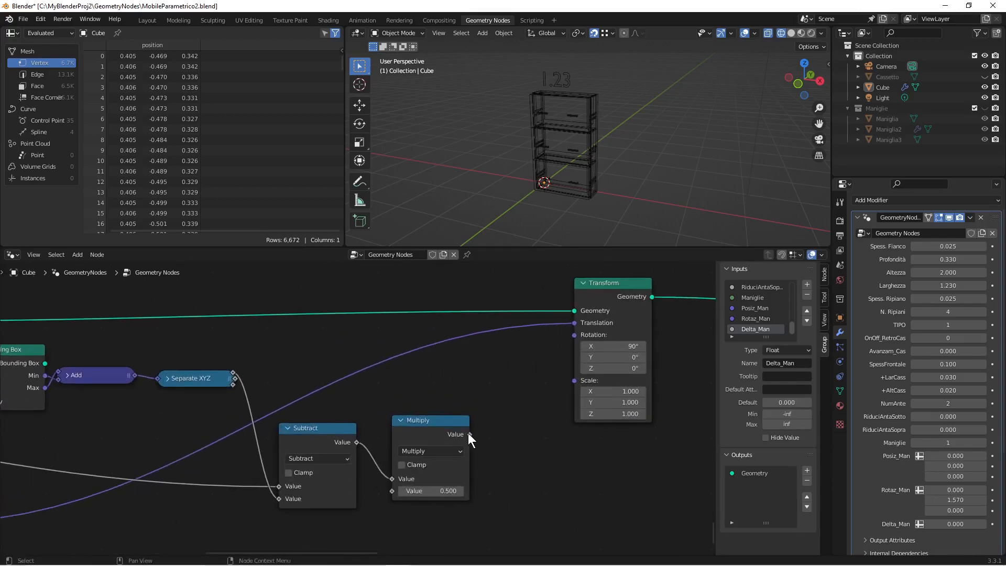
drag(469, 435, 502, 418)
drag(525, 372, 515, 419)
Select the Add and Combine XYZ nodes together and move them just below the Multiply node, before Transform.
scroll(460, 479, down, 5)
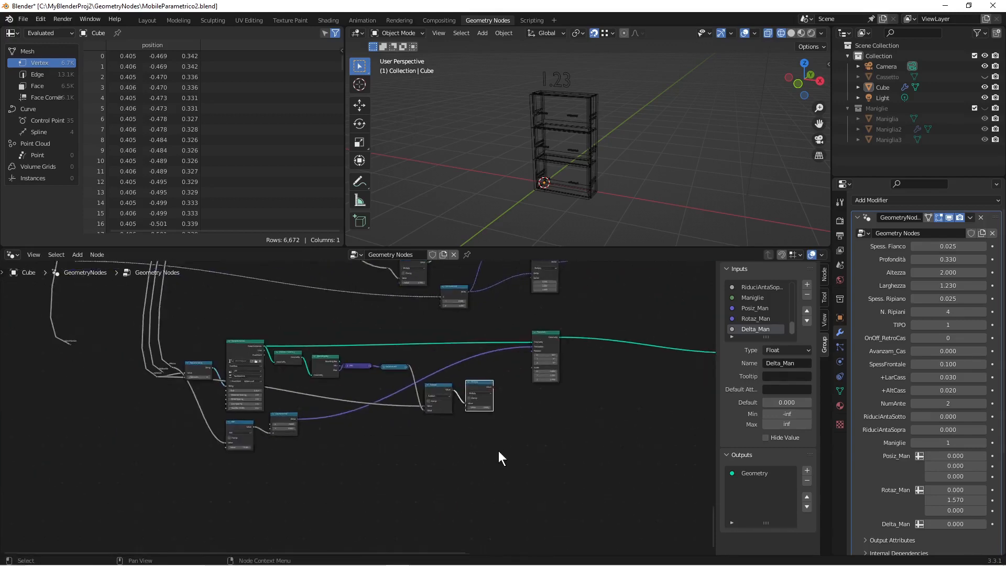
scroll(467, 475, up, 2)
key(c)
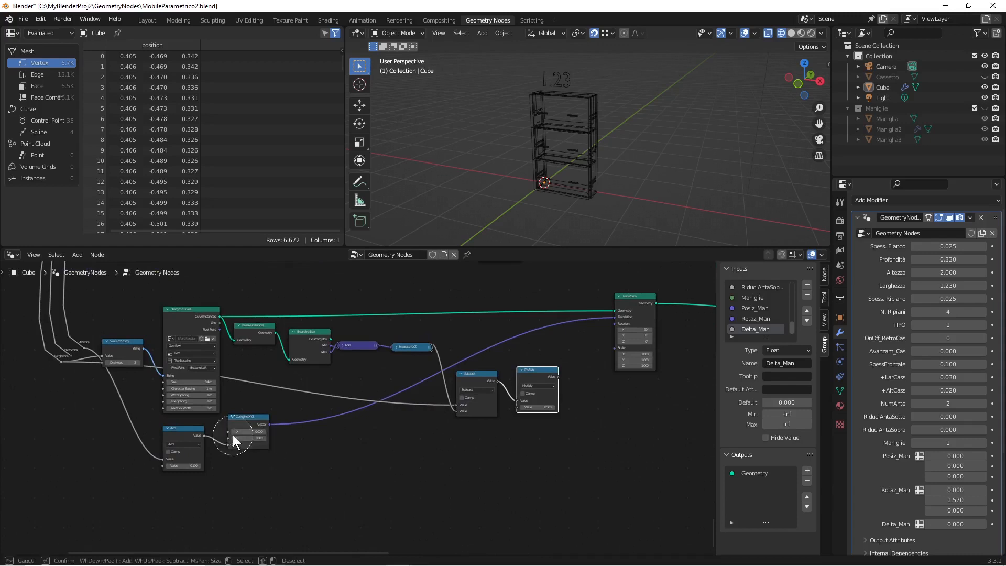
drag(233, 436, 181, 447)
key(Escape)
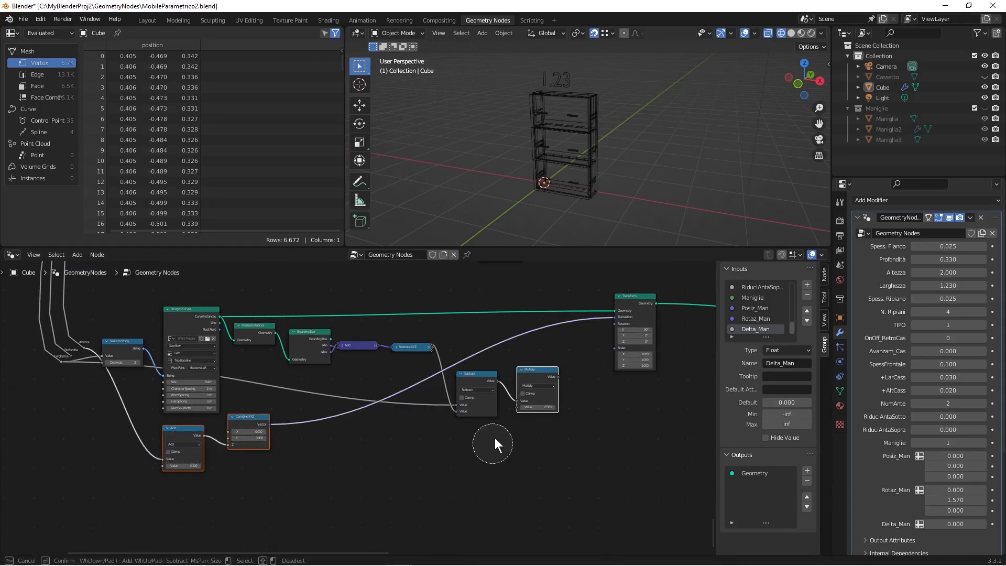
shift+click(529, 410)
key(g)
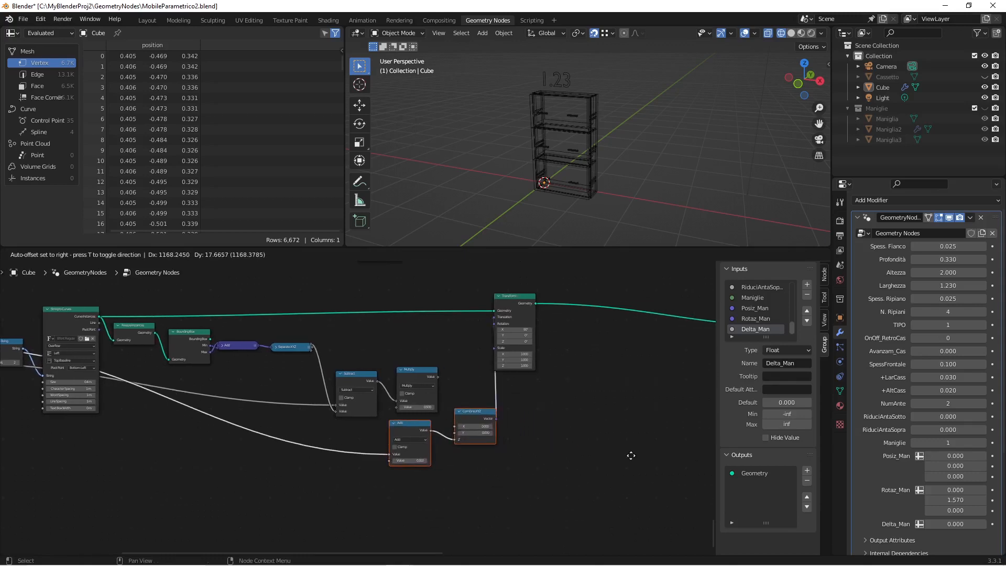
click(527, 454)
Connect Multiply's output to the X input of Combine XYZ and check the text's centring above the cabinet from the front.
scroll(528, 452, up, 2)
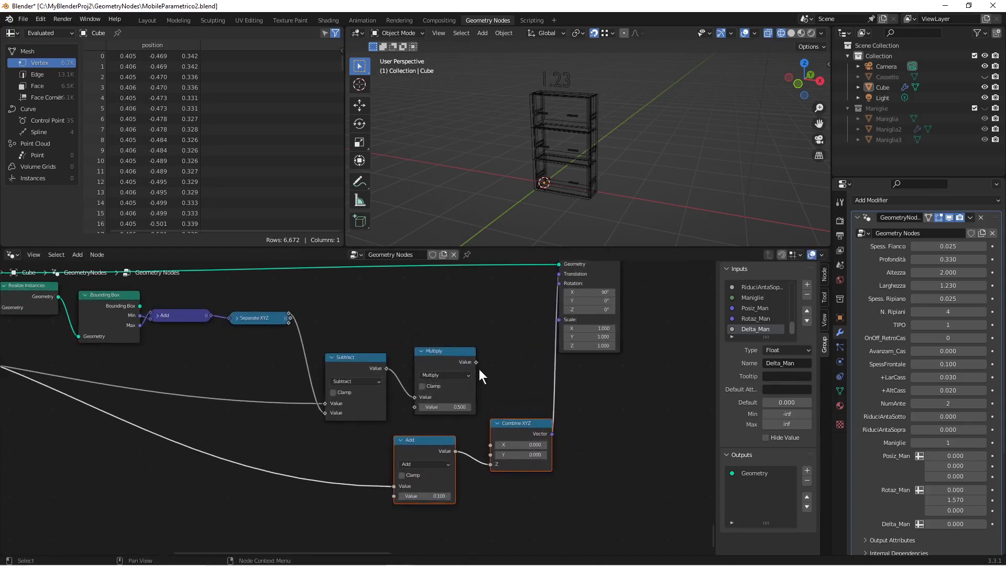
drag(476, 362, 492, 442)
middle_drag(570, 162, 565, 86)
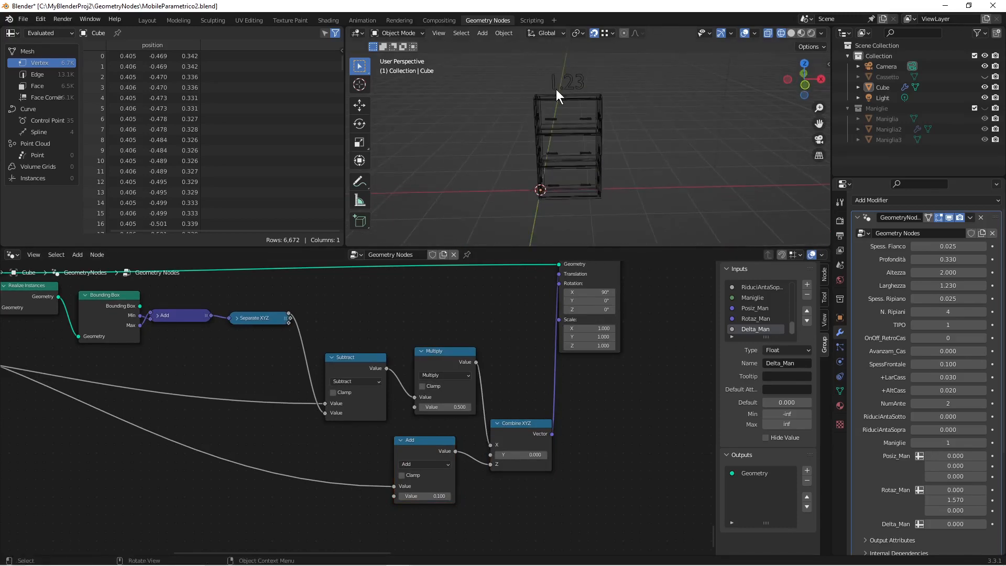
scroll(566, 91, up, 2)
mouse_move(577, 144)
middle_down()
mouse_move(581, 116)
mouse_move(578, 141)
middle_up()
scroll(191, 329, down, 2)
shift+middle_drag(81, 323, 293, 369)
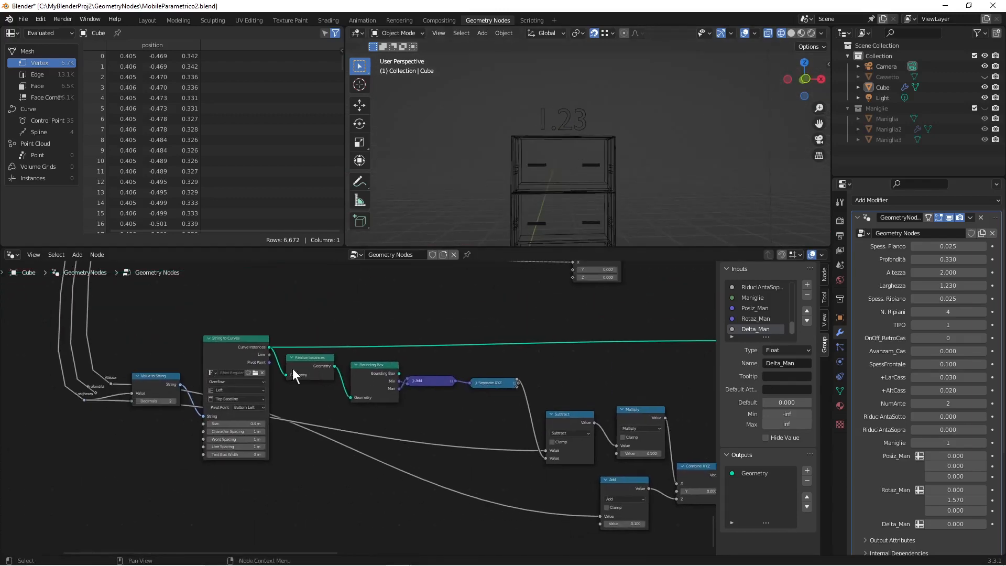
scroll(286, 386, up, 3)
shift+middle_drag(144, 423, 278, 386)
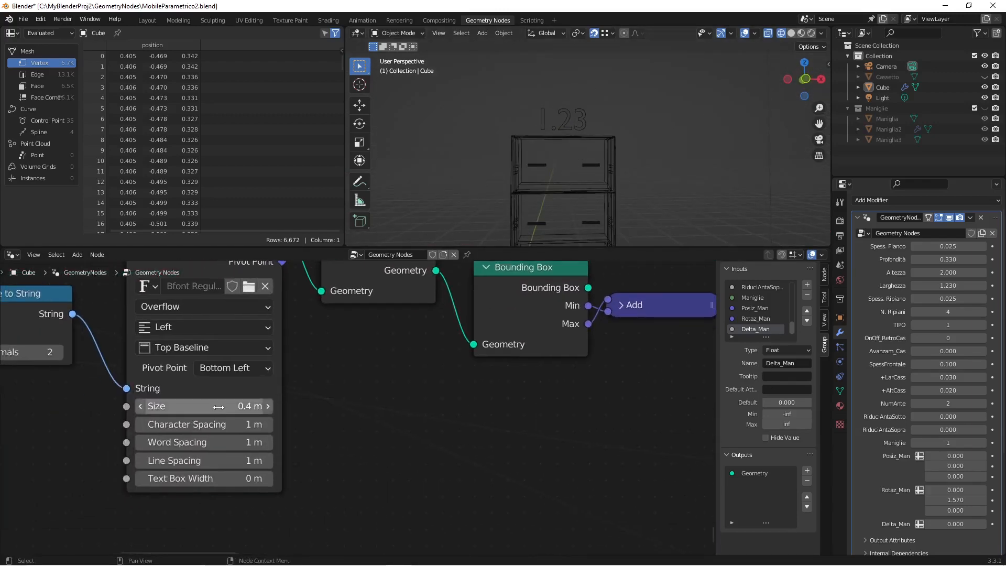
mouse_move(220, 406)
mouse_down()
mouse_move(262, 407)
mouse_move(207, 406)
mouse_move(220, 406)
mouse_up()
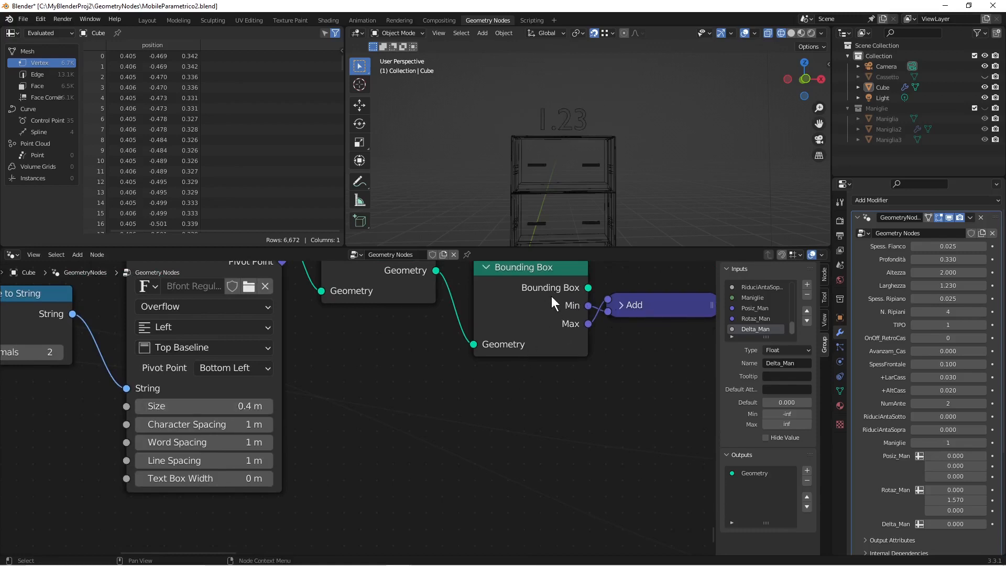
scroll(603, 306, down, 2)
scroll(603, 338, down, 2)
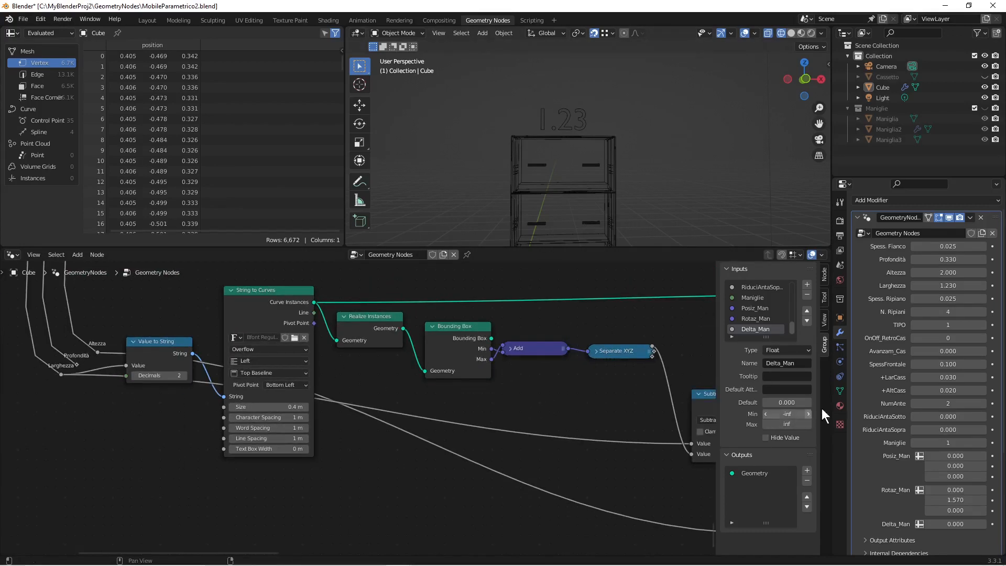
Vary the Larghezza parameter to test the text's centring, ending with a value of 1.2.
mouse_move(948, 285)
mouse_down()
mouse_move(963, 286)
mouse_move(932, 286)
mouse_move(965, 286)
mouse_move(928, 285)
mouse_move(952, 285)
mouse_up()
click(935, 285)
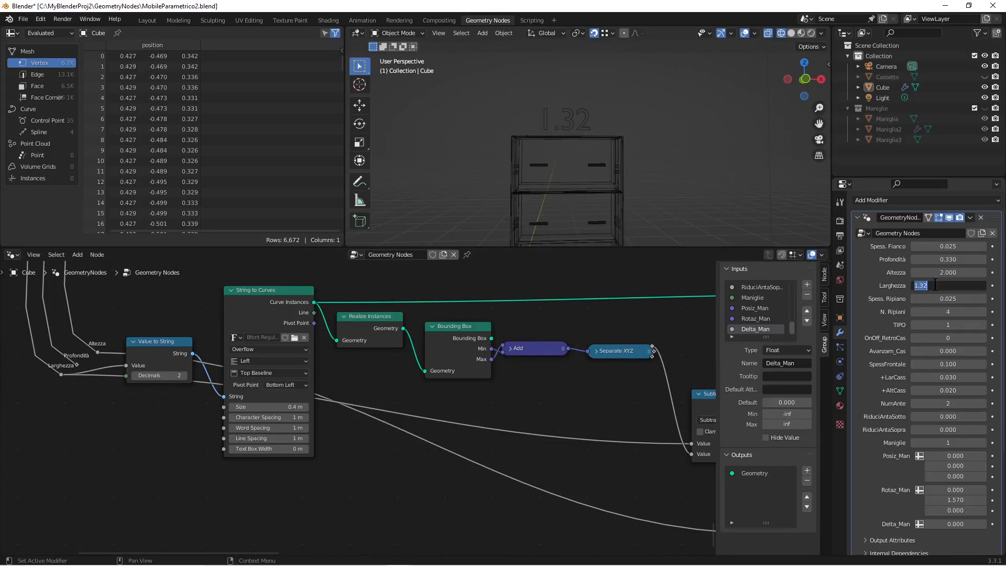
text(1.2)
key(Return)
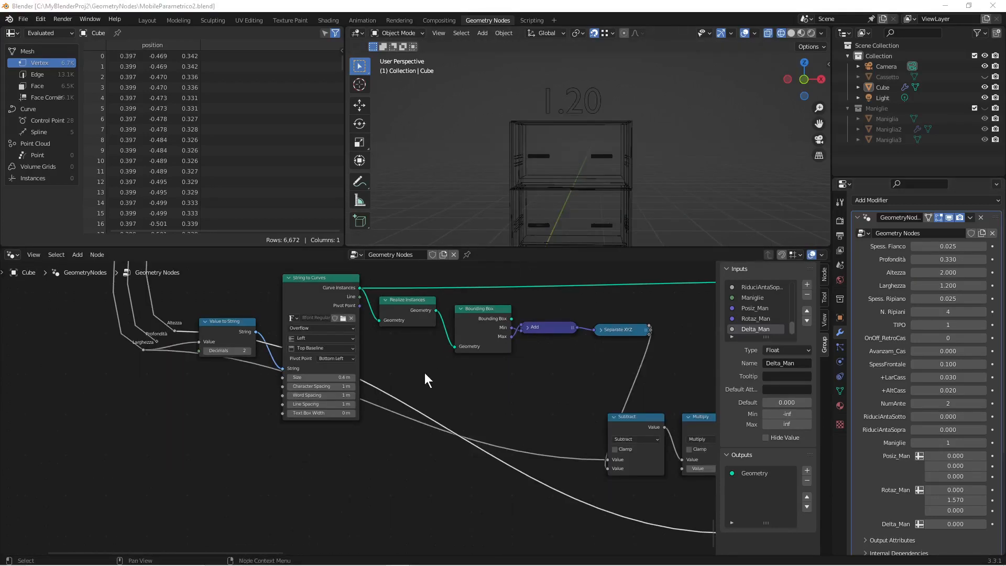
Add a Join Strings node and place it below the Value to String node.
key(shift+a)
text(join)
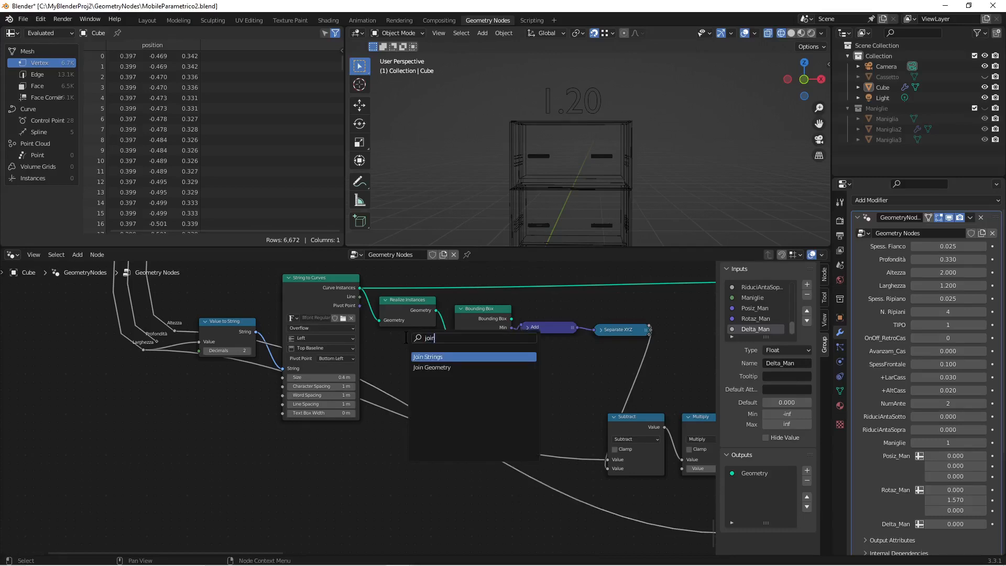
key(Return)
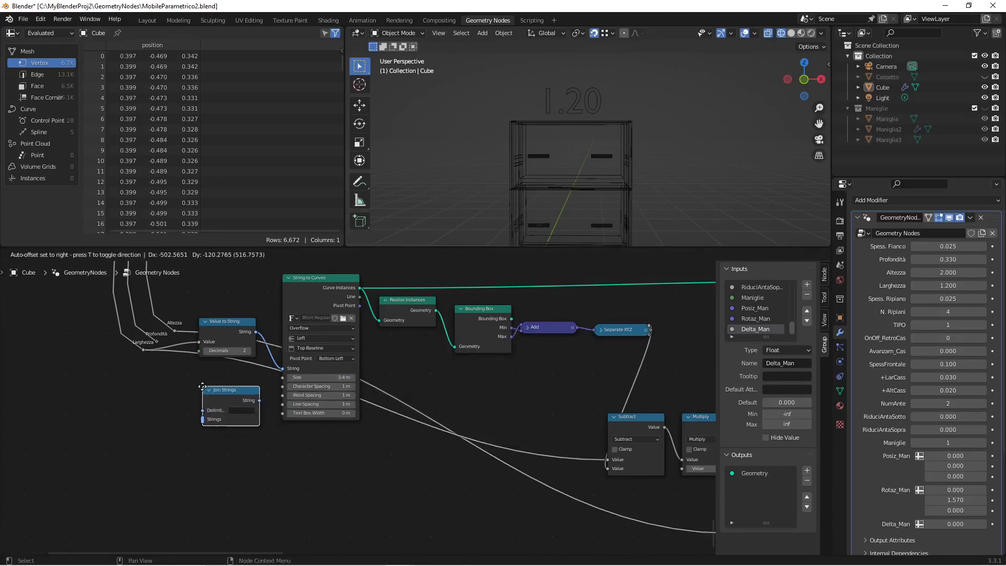
click(204, 390)
Add a String input node below Join Strings and enter the text "L." in it.
key(shift+a)
click(159, 339)
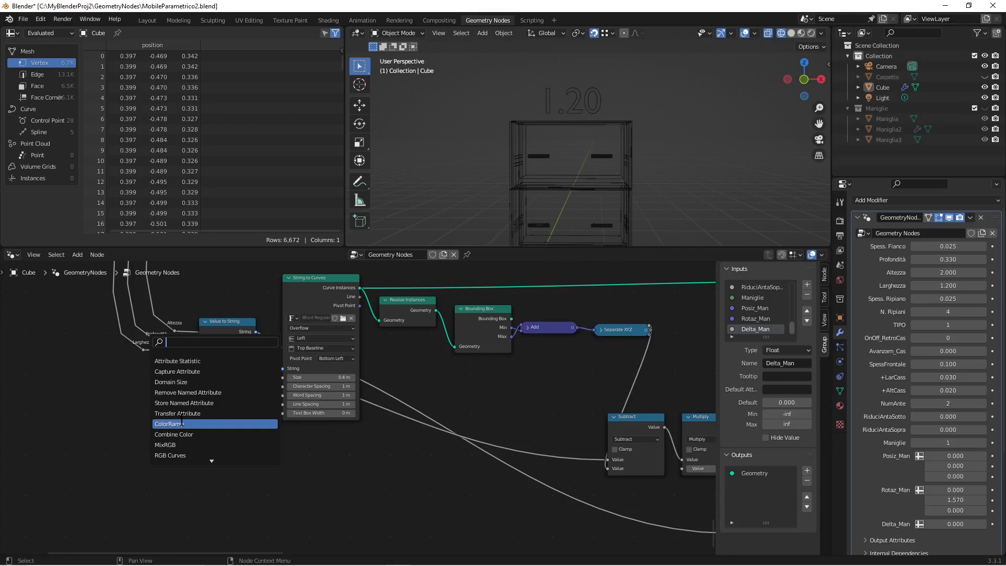
text(Strin)
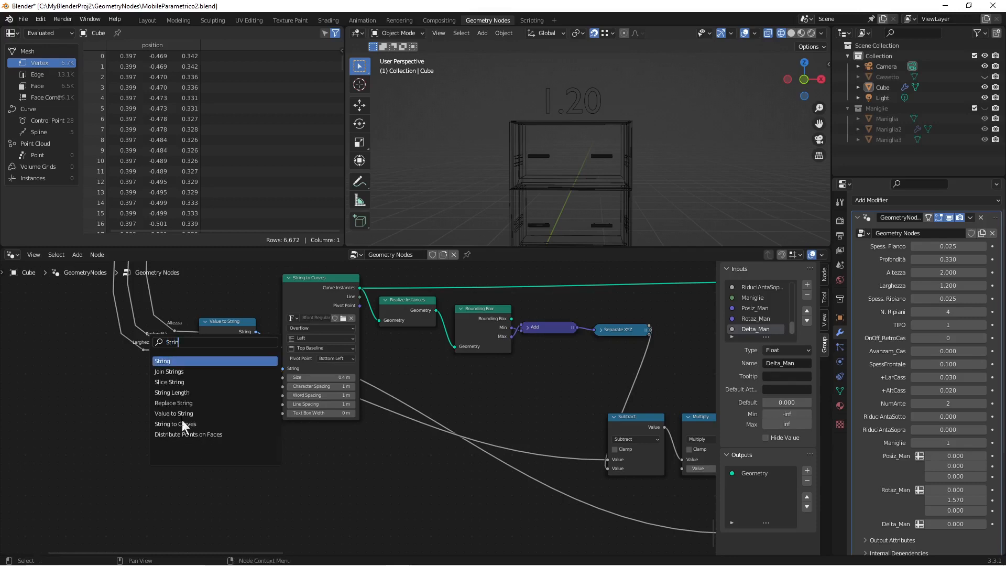
key(Return)
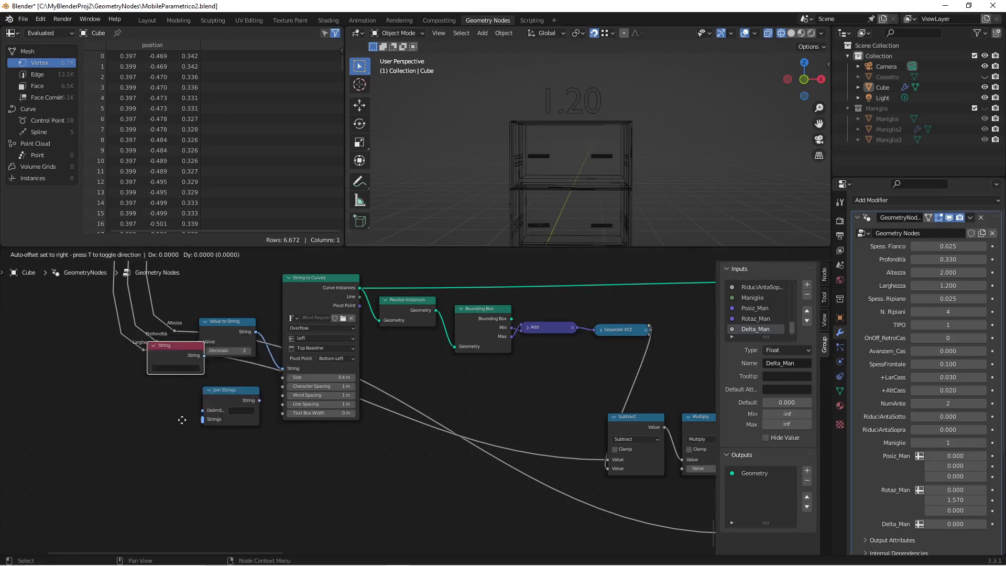
click(200, 523)
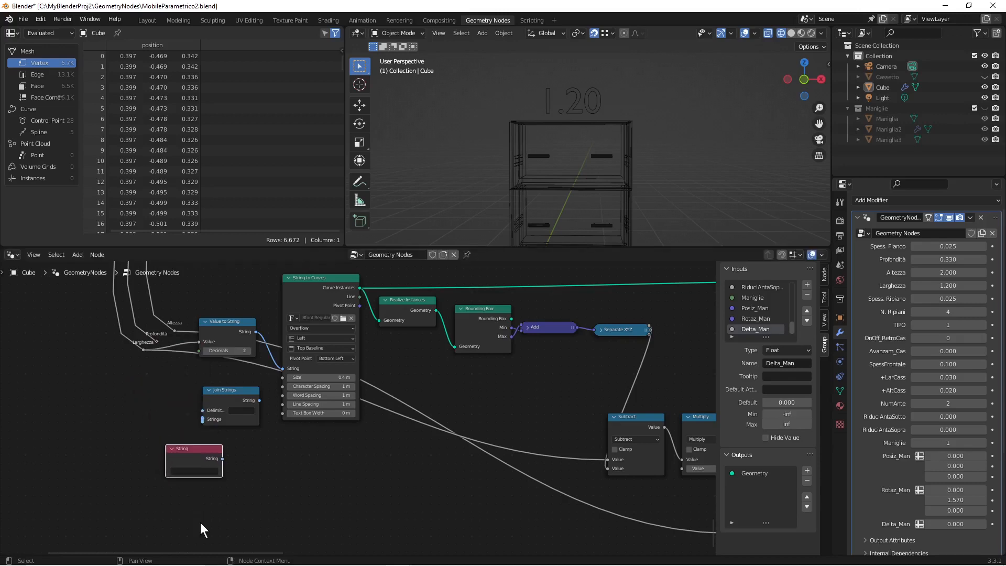
click(183, 471)
text(L)
Feed String and Value to String into Join Strings, connect its result to String to Curves, and arrange these nodes neatly.
drag(190, 457, 202, 419)
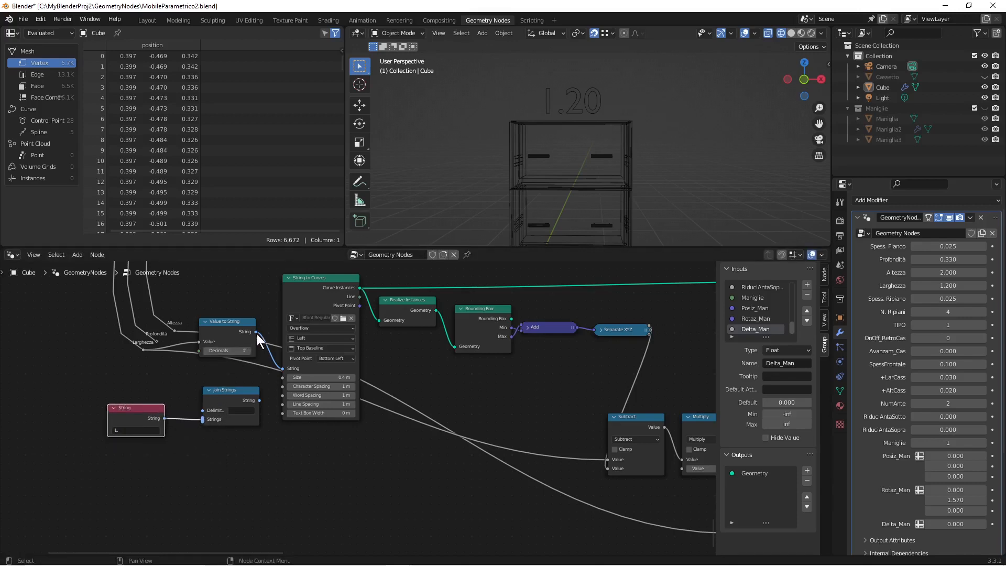
drag(256, 331, 202, 423)
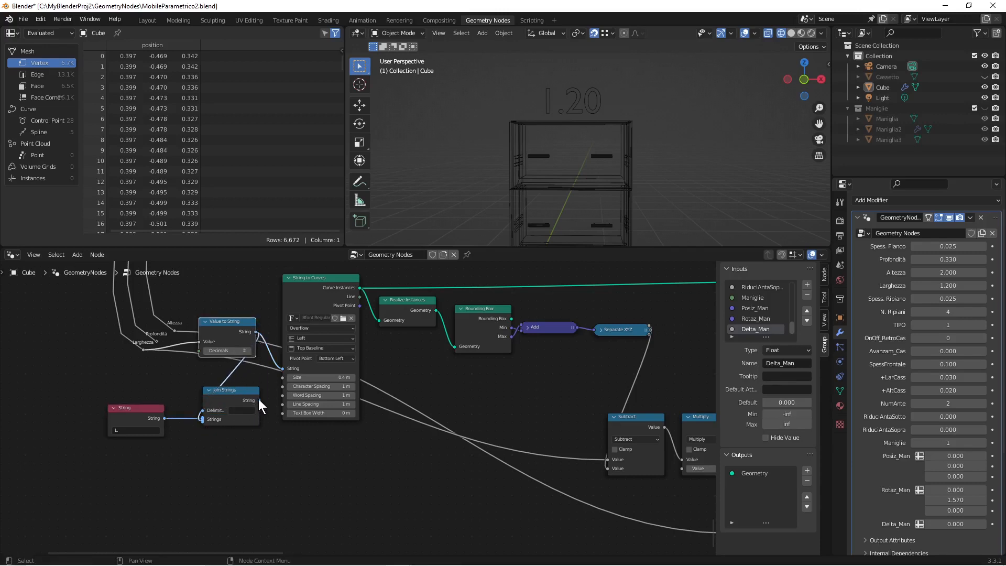
drag(258, 400, 281, 369)
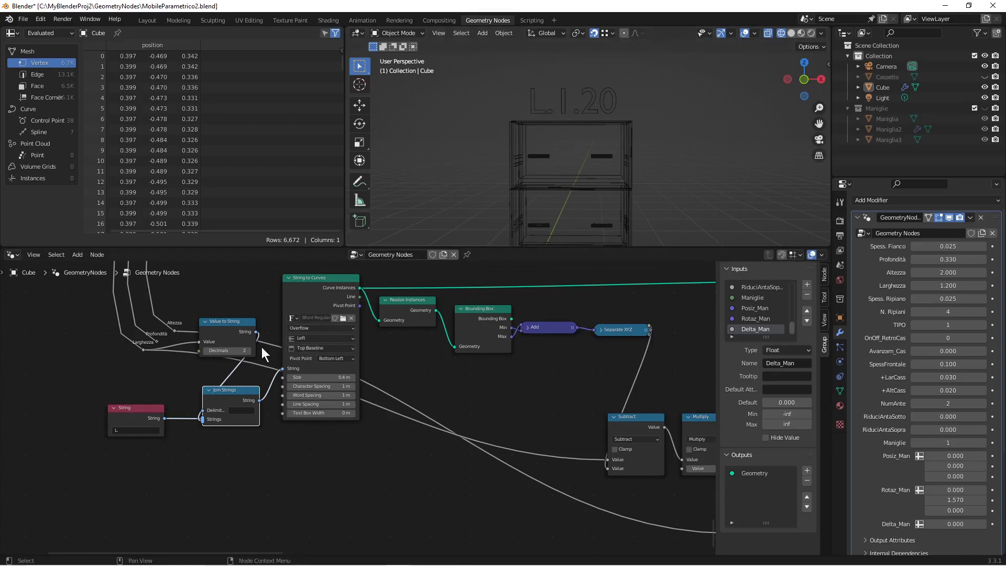
drag(230, 322, 101, 366)
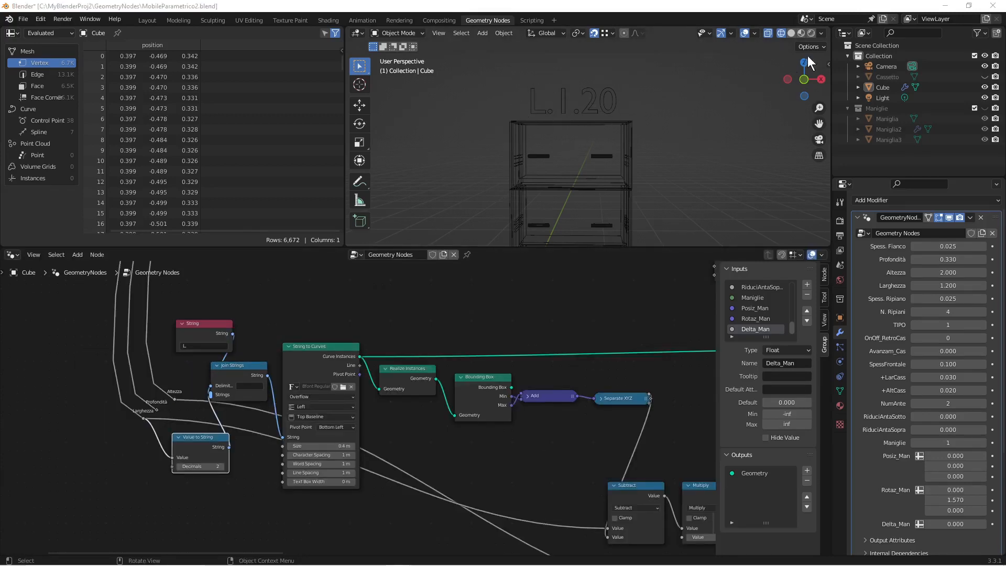
Switch the viewport to solid shading and add a Fill Curve node above the text node chain.
click(788, 35)
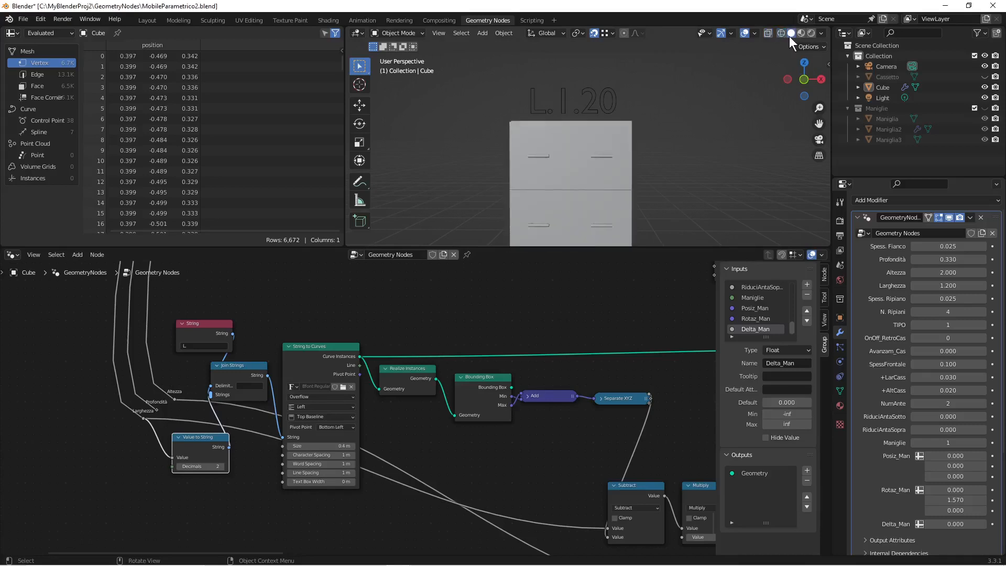
key(shift+a)
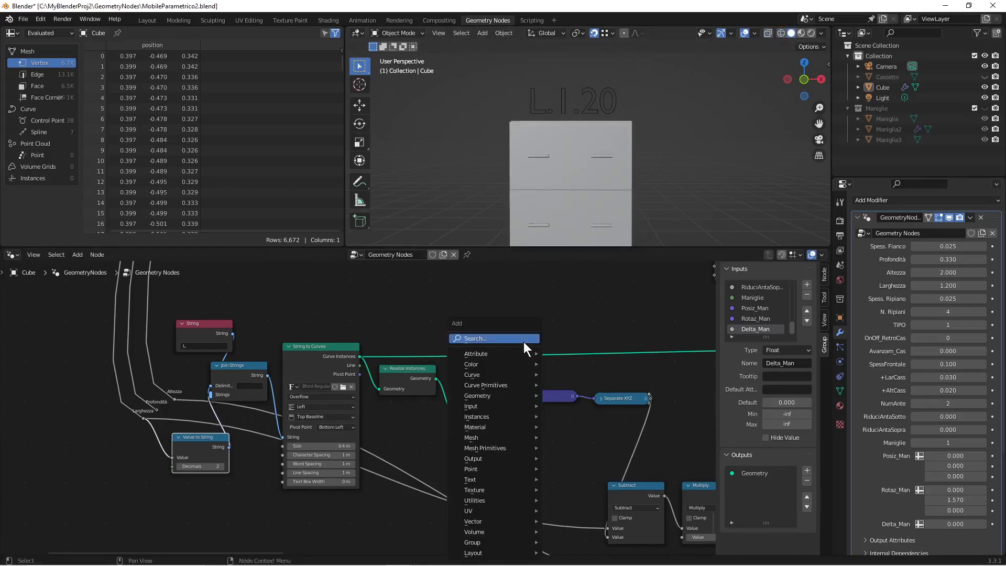
click(524, 342)
text(fill)
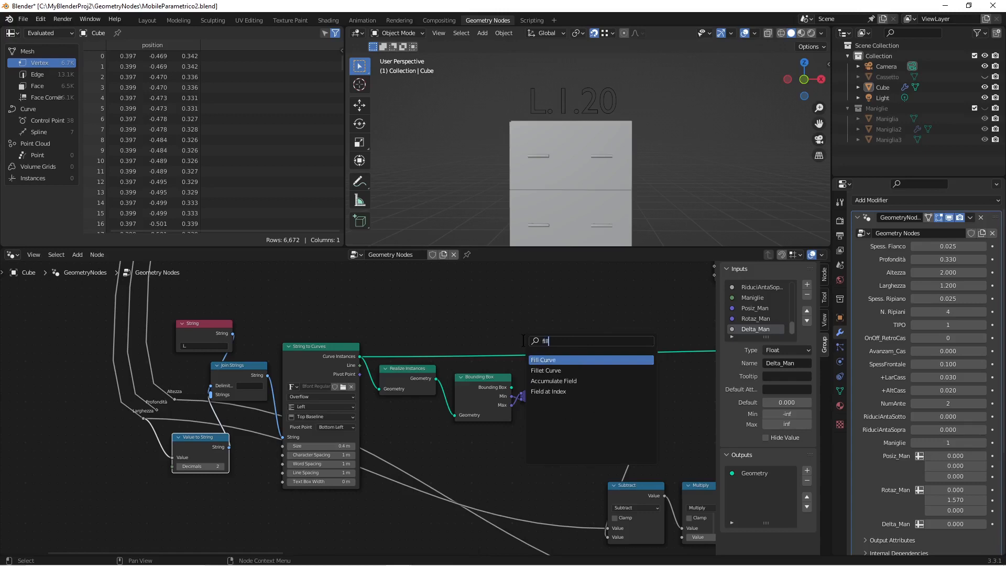
key(Return)
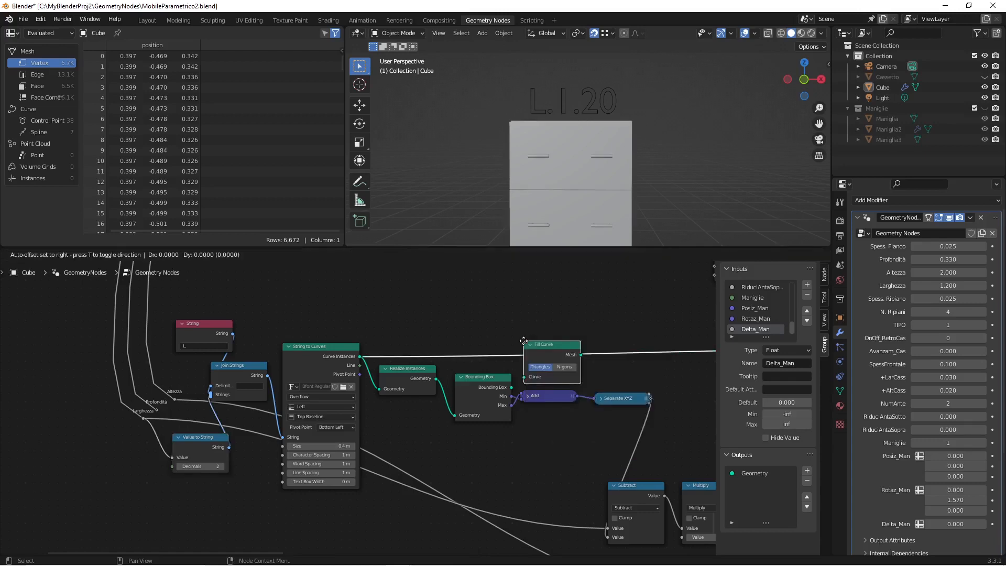
click(503, 297)
Insert the Fill Curve node into the link after the text's Join Geometry, set it to N-gons, and inspect the text.
scroll(502, 294, down, 2)
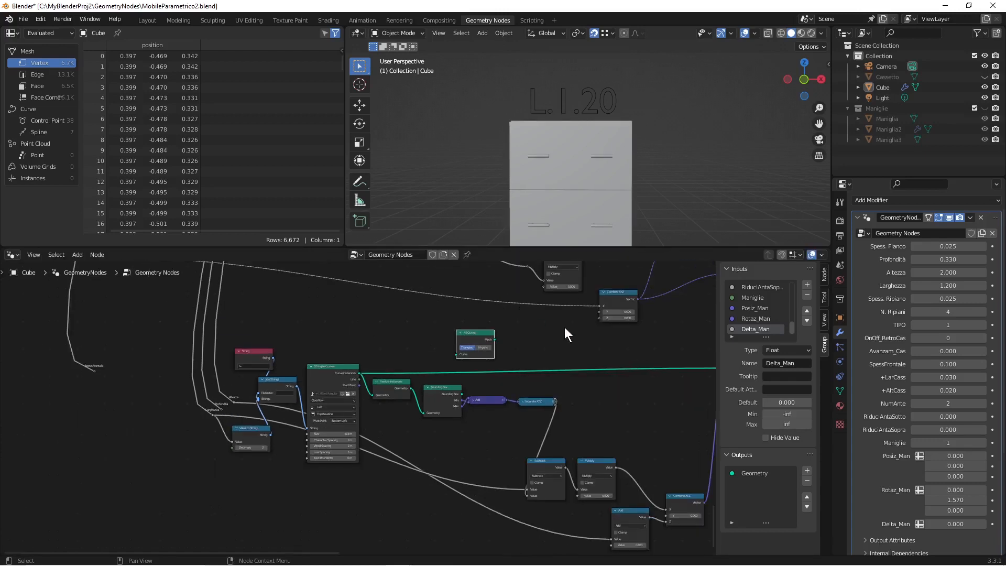
middle_drag(586, 331, 328, 326)
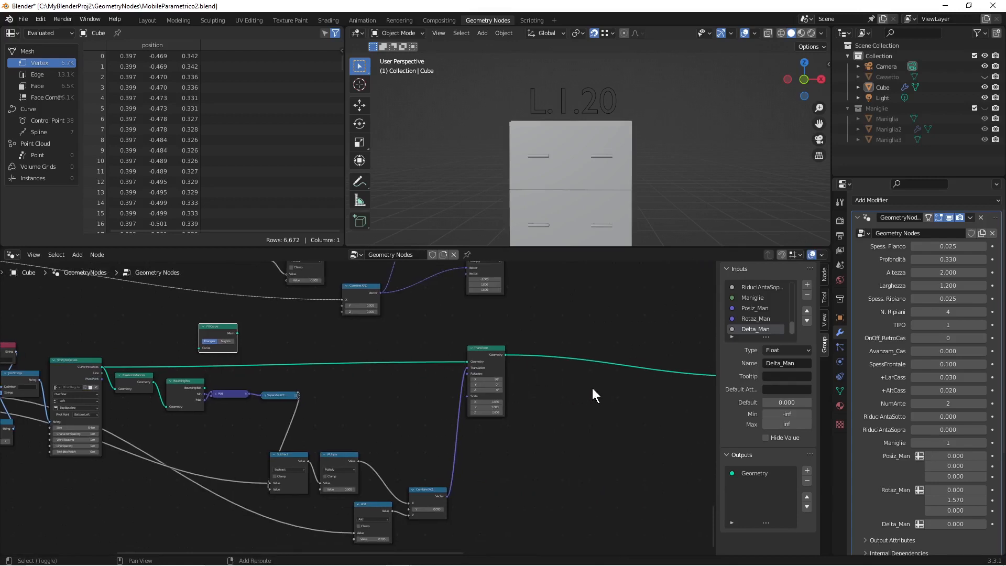
middle_drag(593, 388, 405, 378)
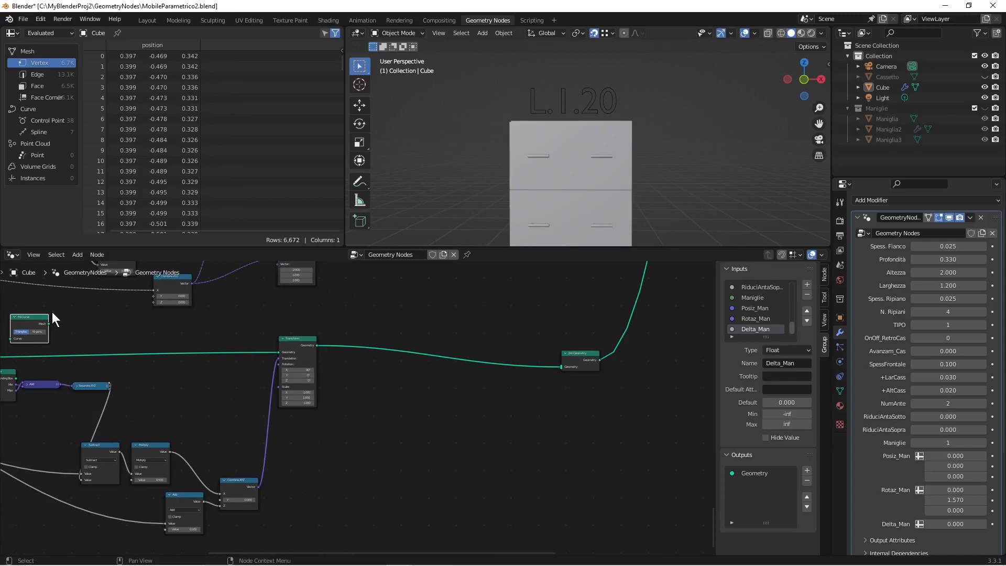
drag(34, 316, 637, 315)
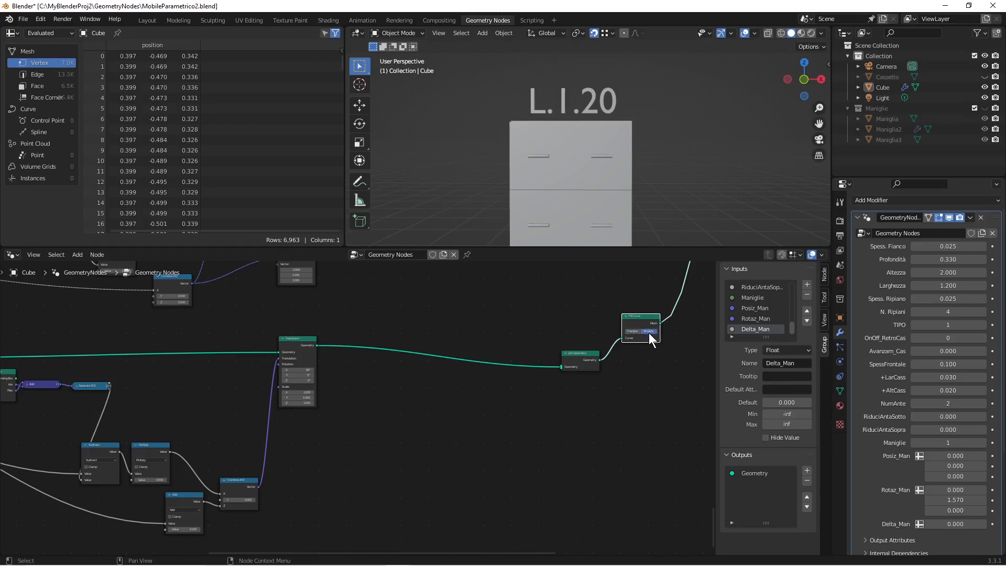
middle_drag(584, 157, 584, 201)
middle_drag(626, 129, 586, 159)
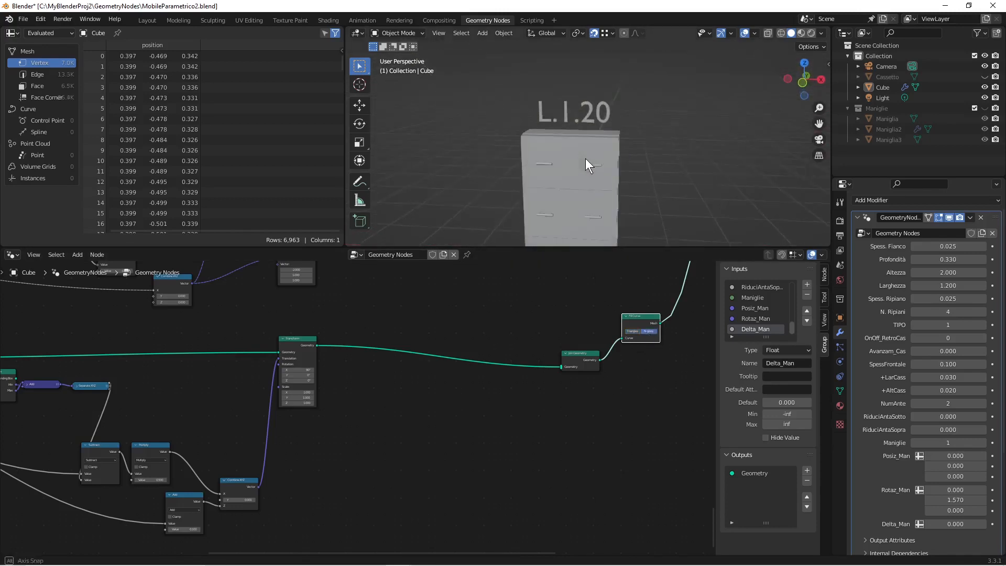
scroll(367, 402, down, 1)
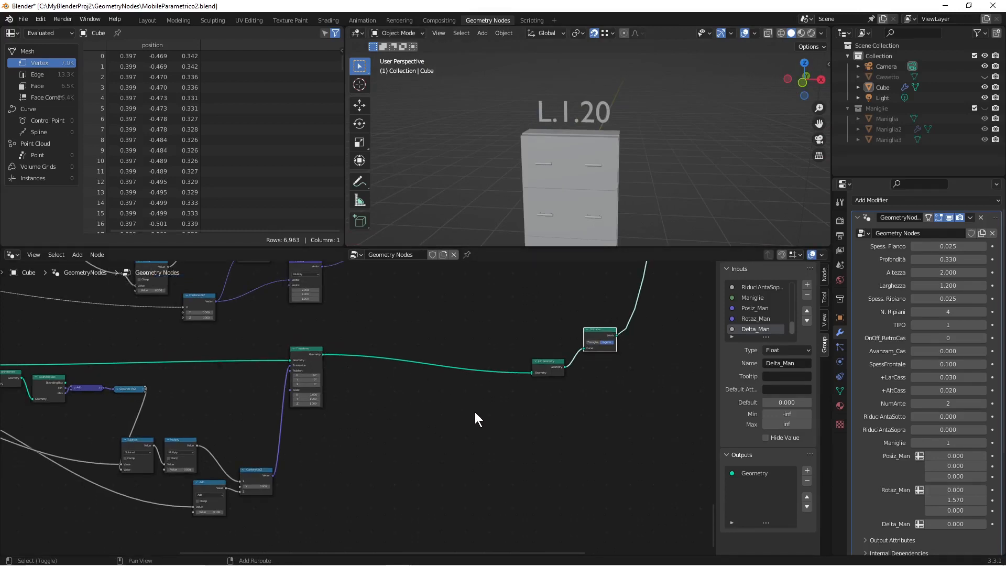
Add a Switch node above the text's Join Geometry node.
key(shift+a)
click(467, 347)
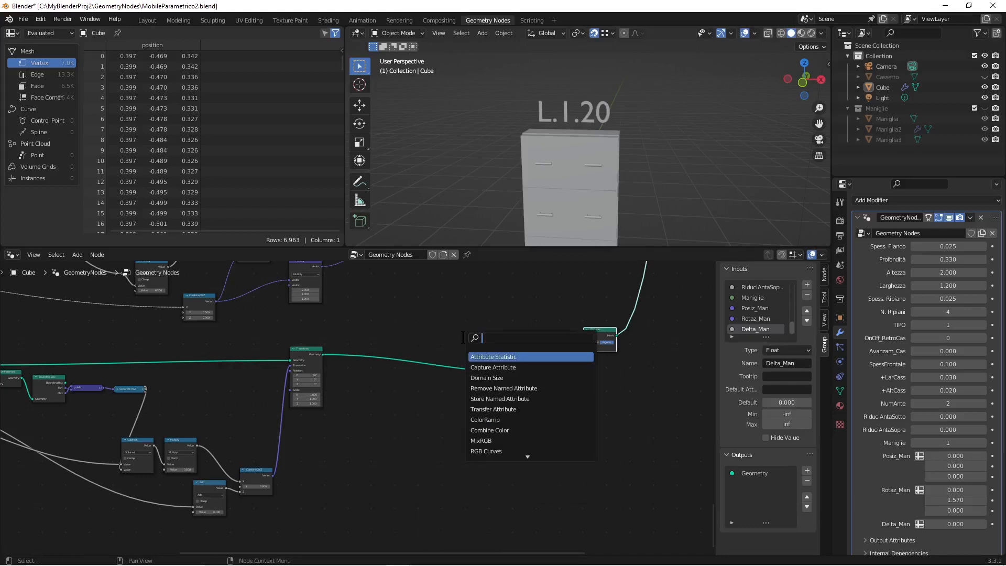
text(swit)
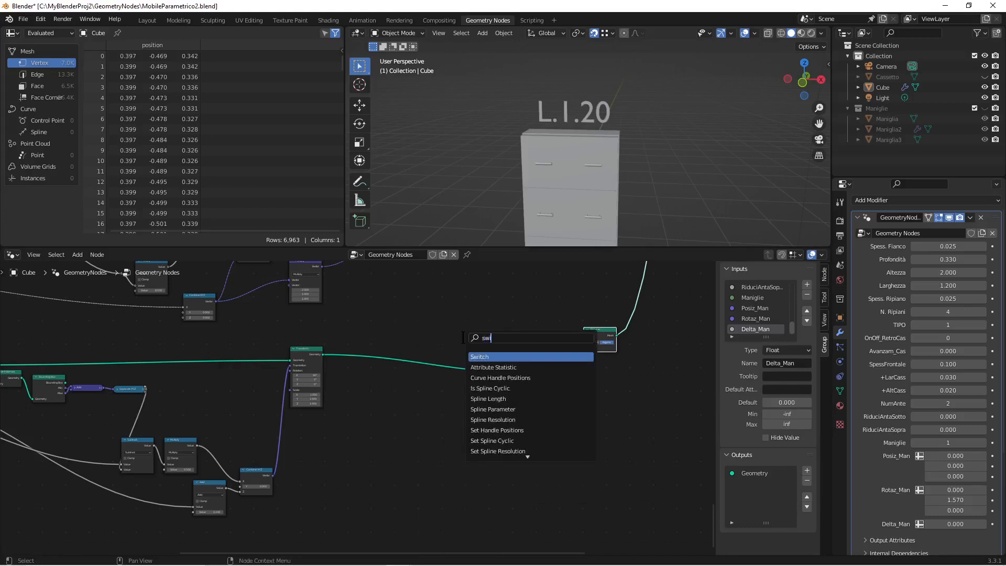
key(Return)
click(485, 307)
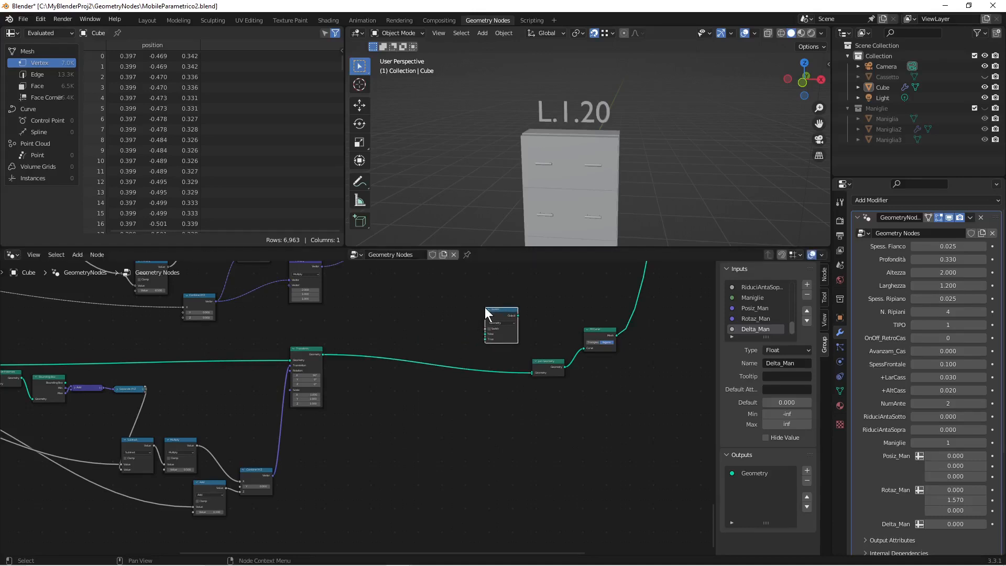
Place the Switch node after Fill Curve and connect Fill Curve's Mesh output to its True input.
scroll(566, 363, up, 2)
shift+middle_drag(587, 379, 414, 410)
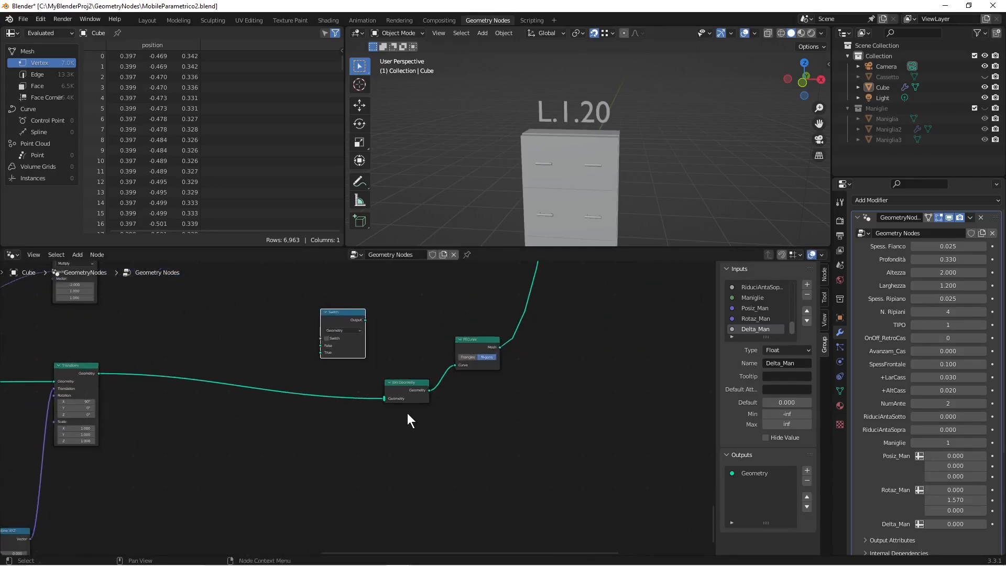
scroll(407, 413, up, 2)
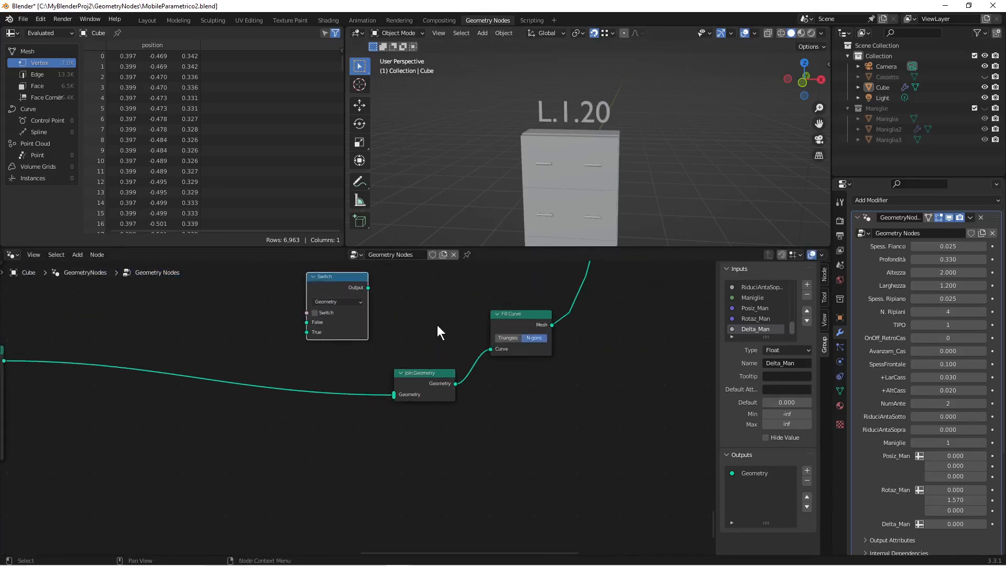
scroll(404, 322, down, 1)
middle_drag(404, 322, 454, 319)
scroll(420, 337, down, 1)
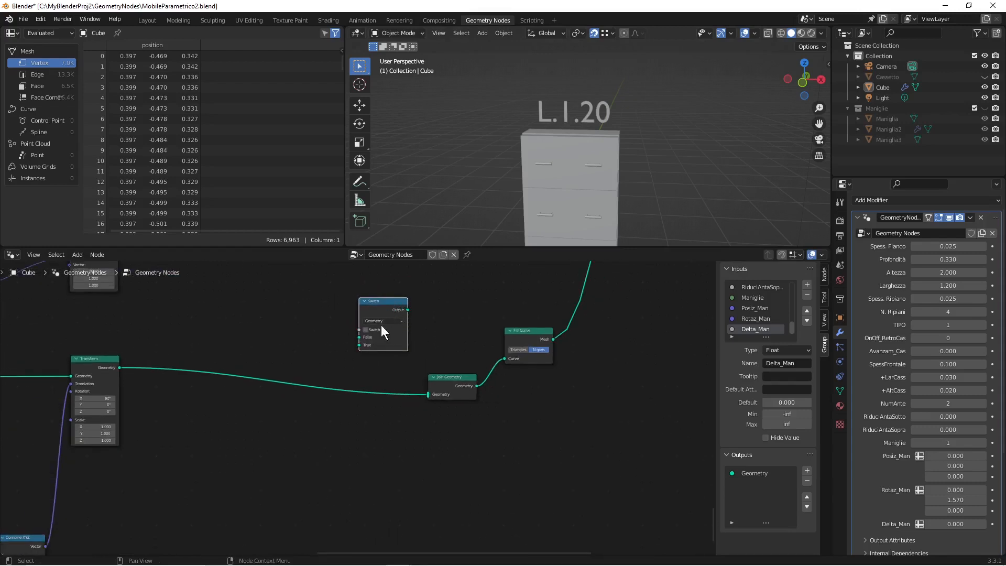
drag(386, 303, 639, 345)
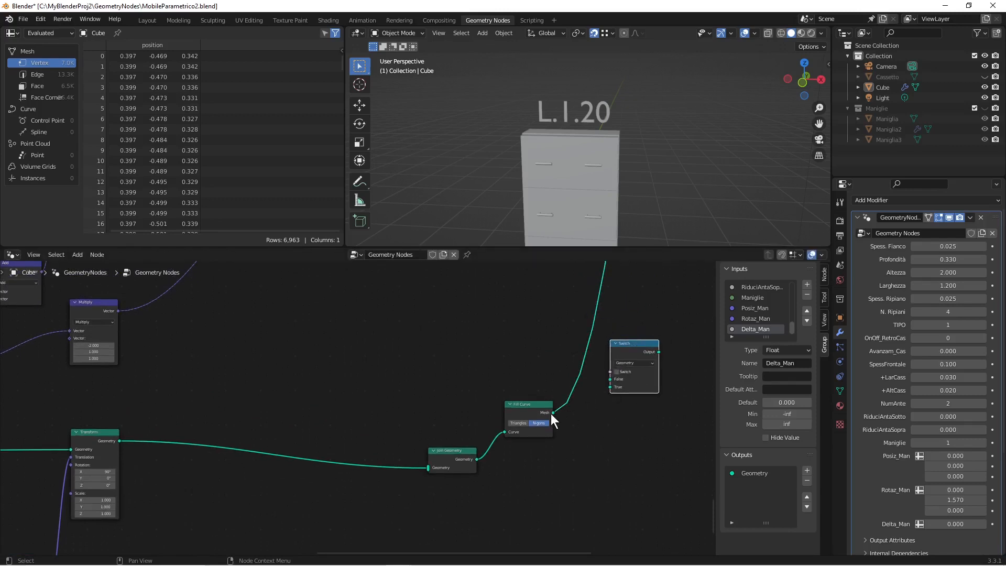
drag(553, 412, 610, 388)
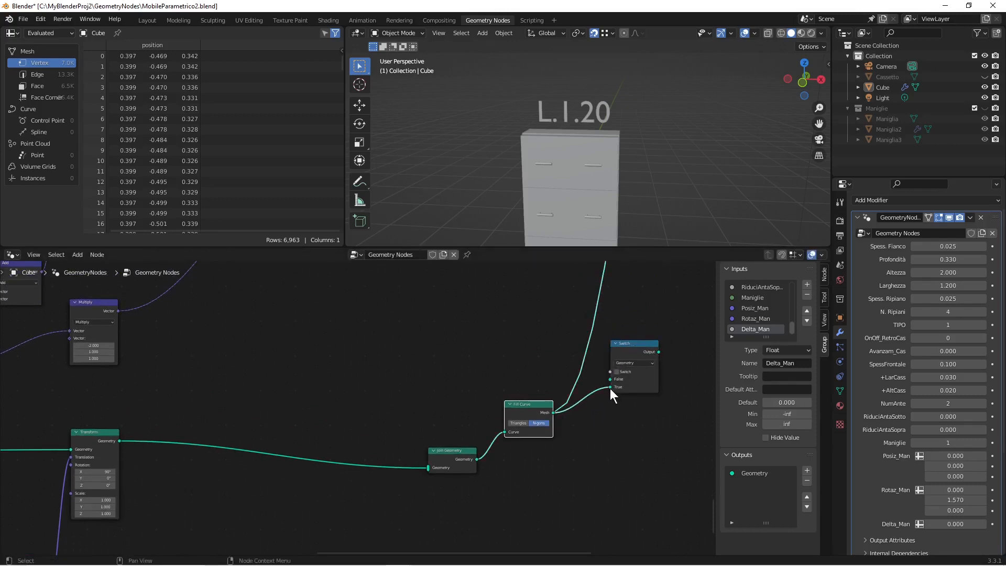
Cut Fill Curve's direct link to the final Join Geometry and connect the Switch output there instead.
scroll(638, 360, down, 1)
shift+middle_drag(632, 352, 543, 413)
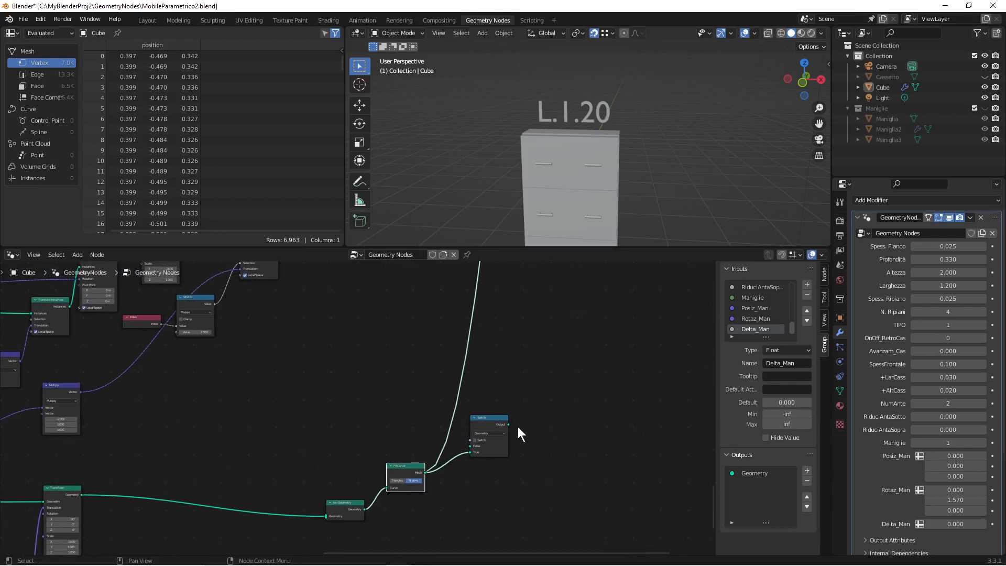
ctrl+right_drag(452, 353, 518, 394)
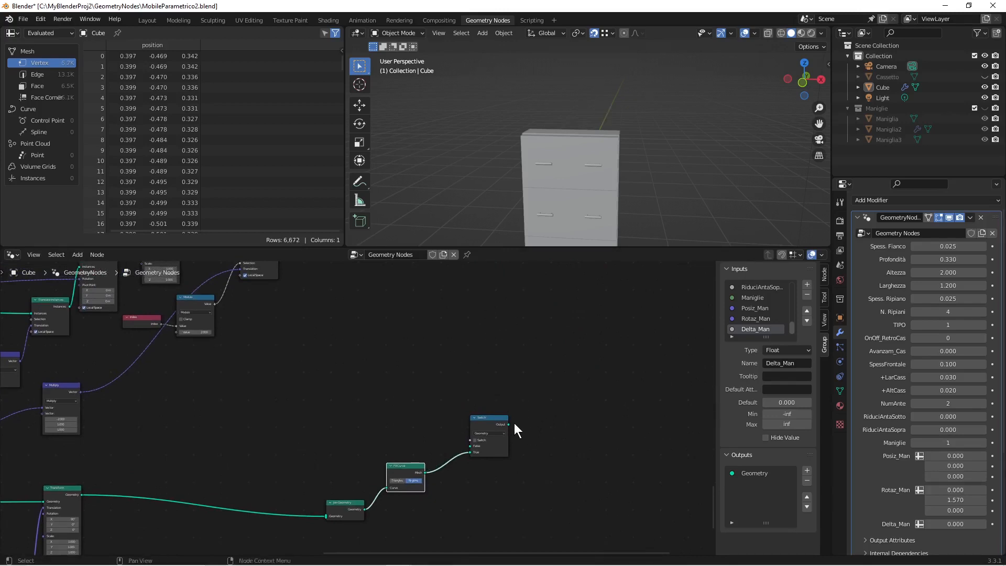
drag(508, 424, 639, 360)
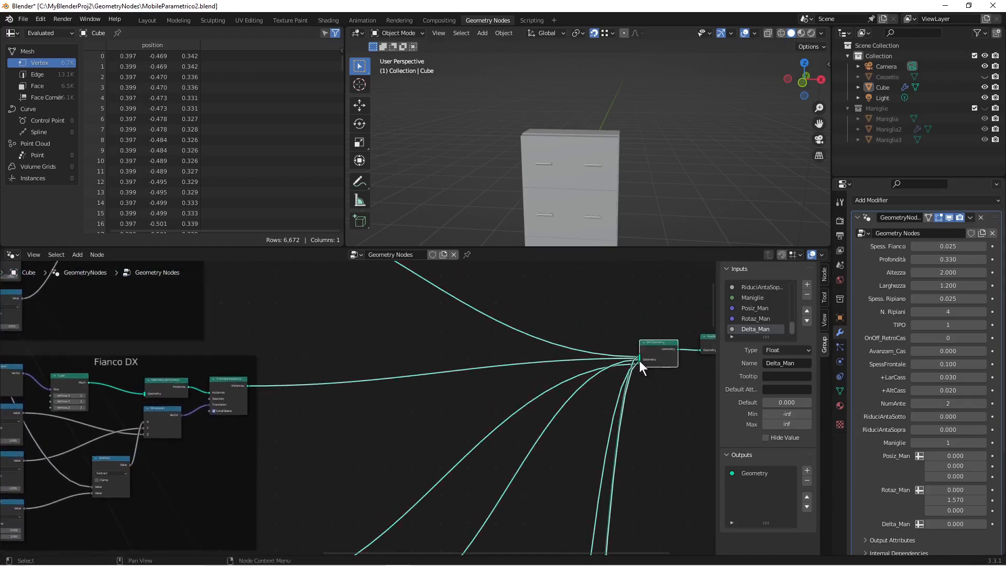
Return to the Switch node and toggle its Switch option on and off to test hiding the width label.
scroll(628, 394, down, 6)
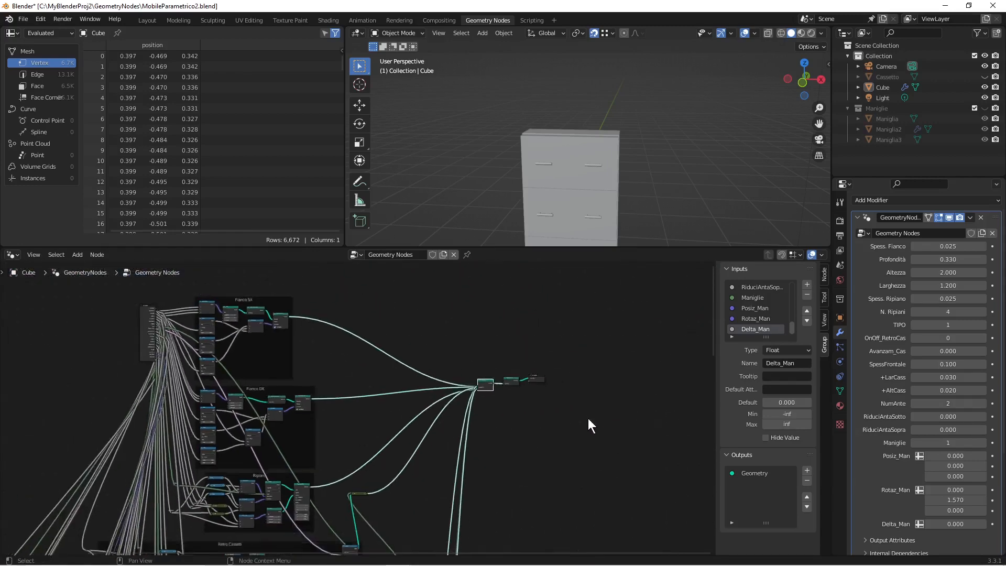
shift+middle_drag(482, 473, 529, 284)
scroll(506, 352, down, 10)
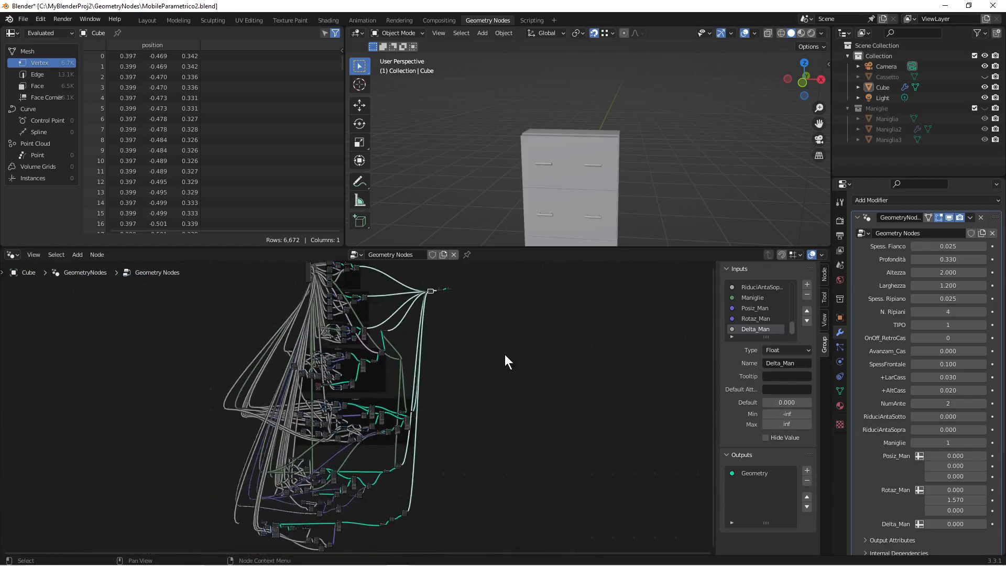
shift+middle_drag(425, 470, 491, 368)
scroll(474, 382, up, 2)
scroll(474, 382, up, 3)
scroll(369, 417, up, 4)
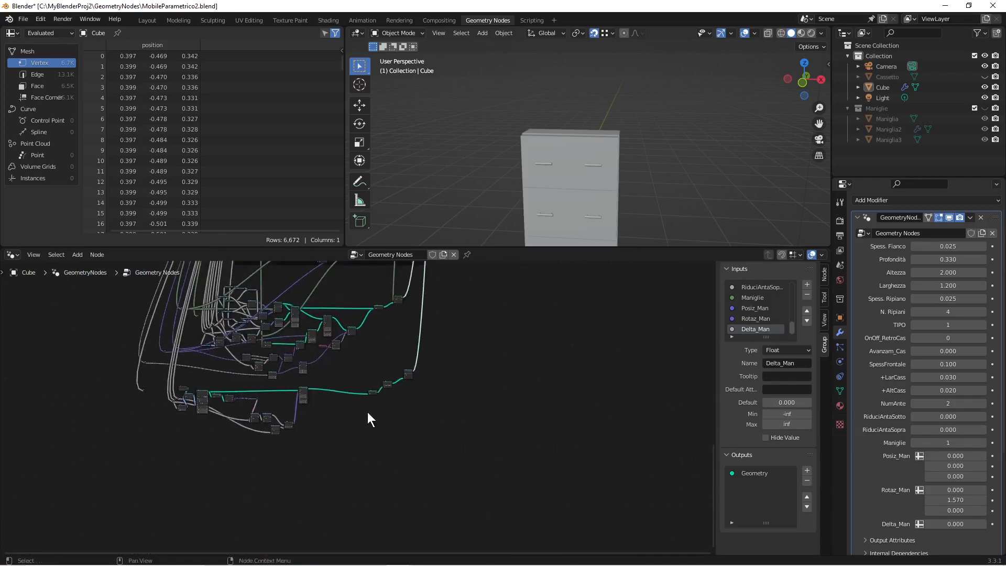
scroll(532, 373, up, 1)
shift+middle_drag(567, 310, 511, 458)
scroll(511, 457, up, 4)
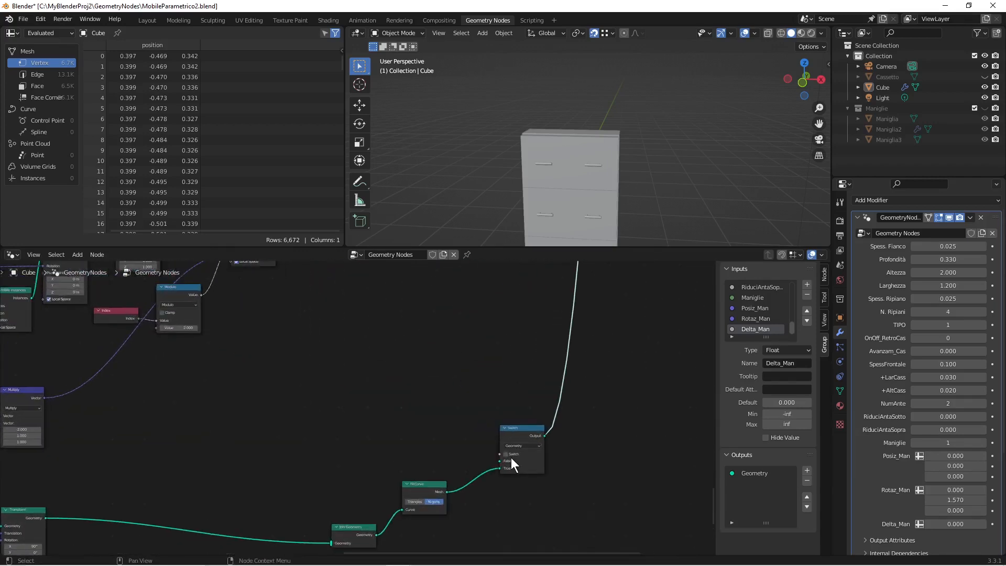
click(506, 454)
click(506, 454)
click(505, 454)
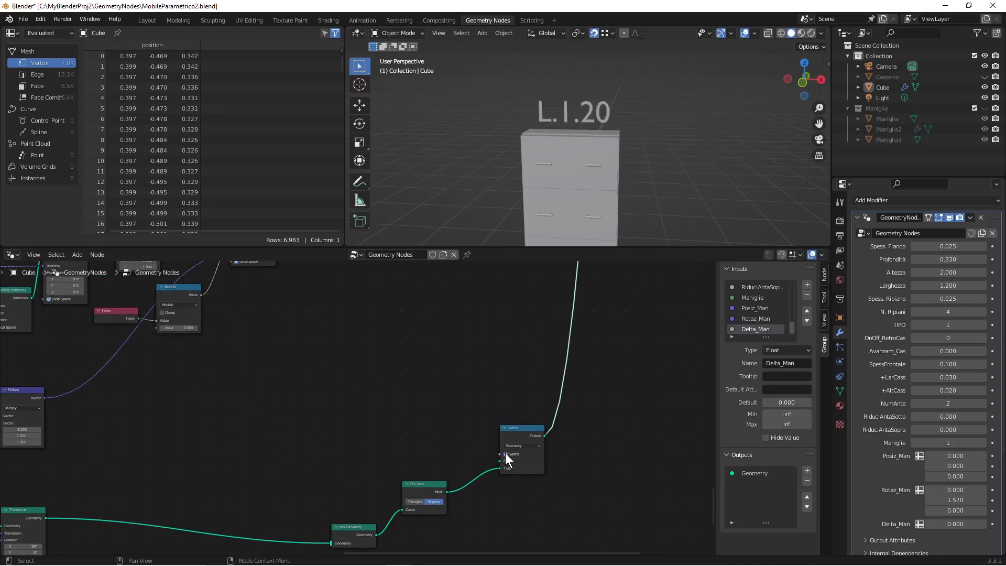
click(506, 454)
click(506, 454)
click(505, 454)
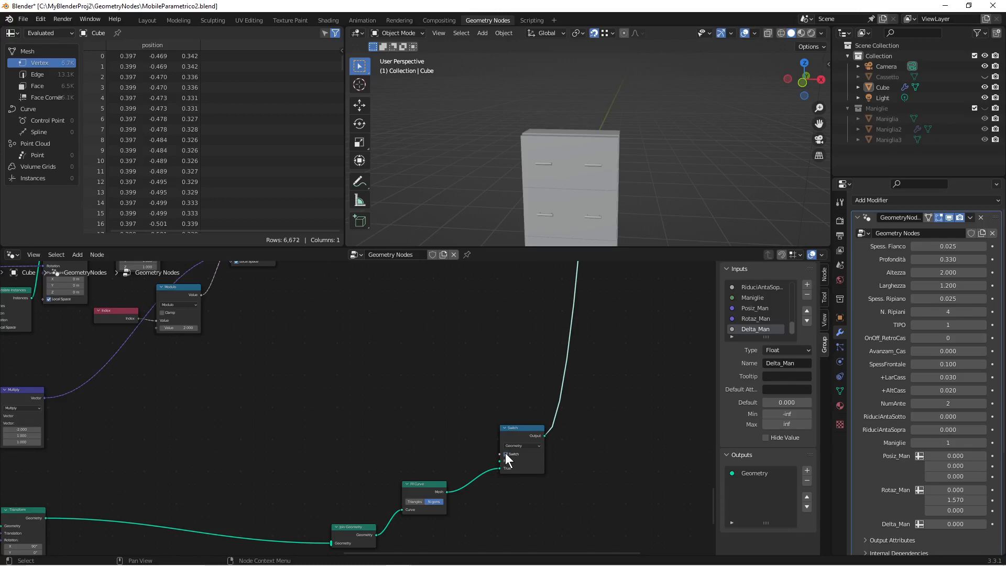
click(505, 454)
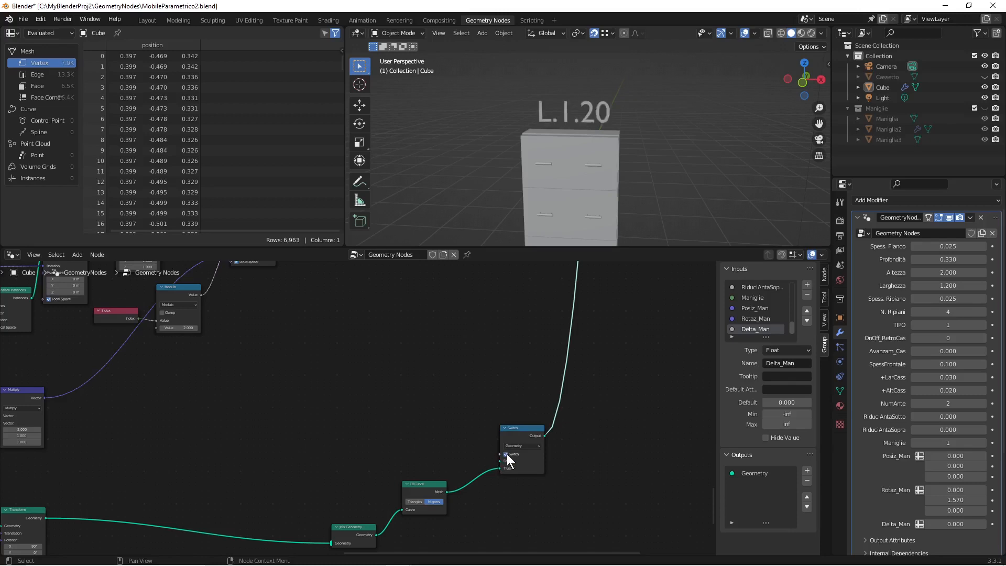
click(506, 454)
Extend the Switch node's Switch input to a new reroute below Scostamento and label it MisuraOnOff.
drag(500, 454, 226, 453)
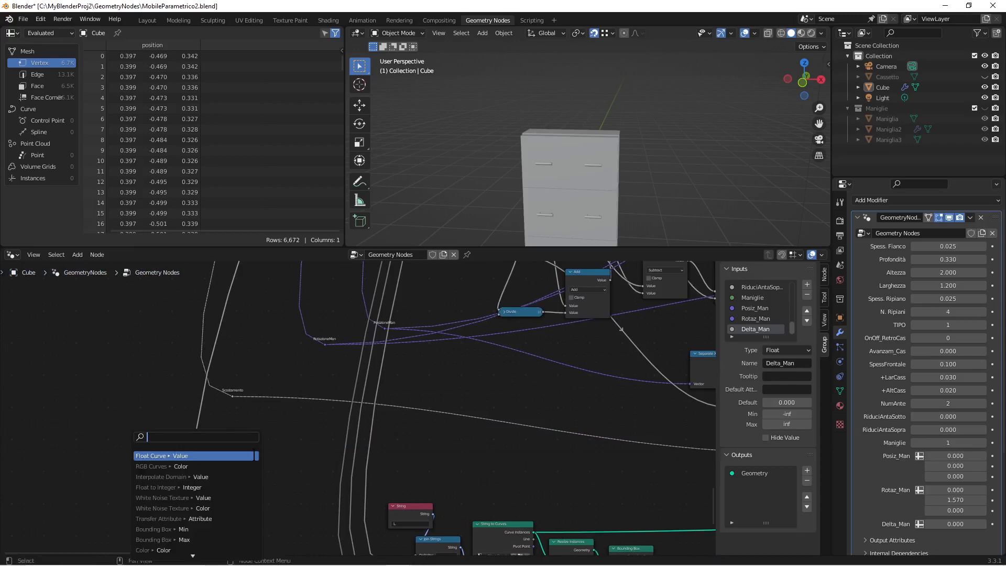
text(rerou)
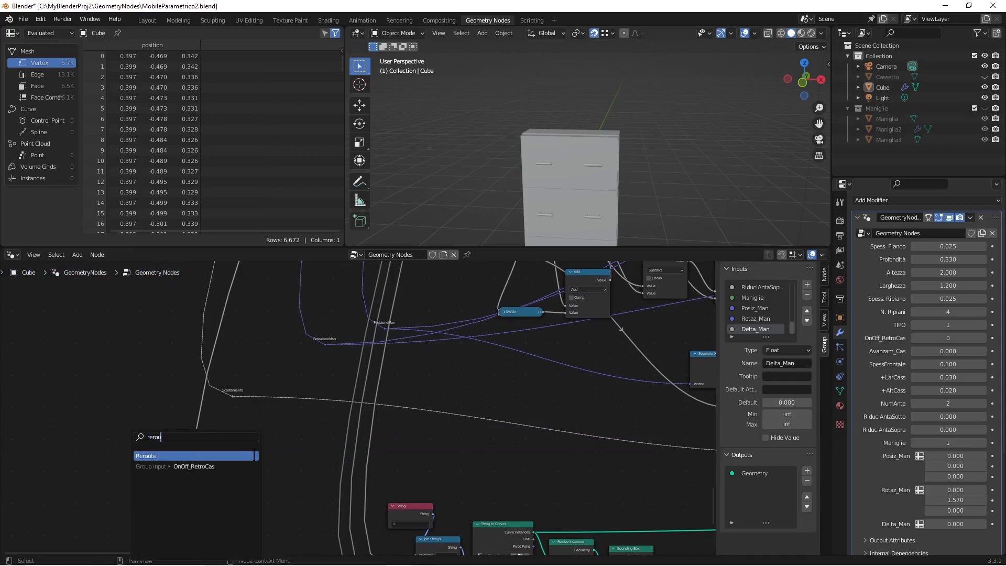
key(Return)
click(255, 455)
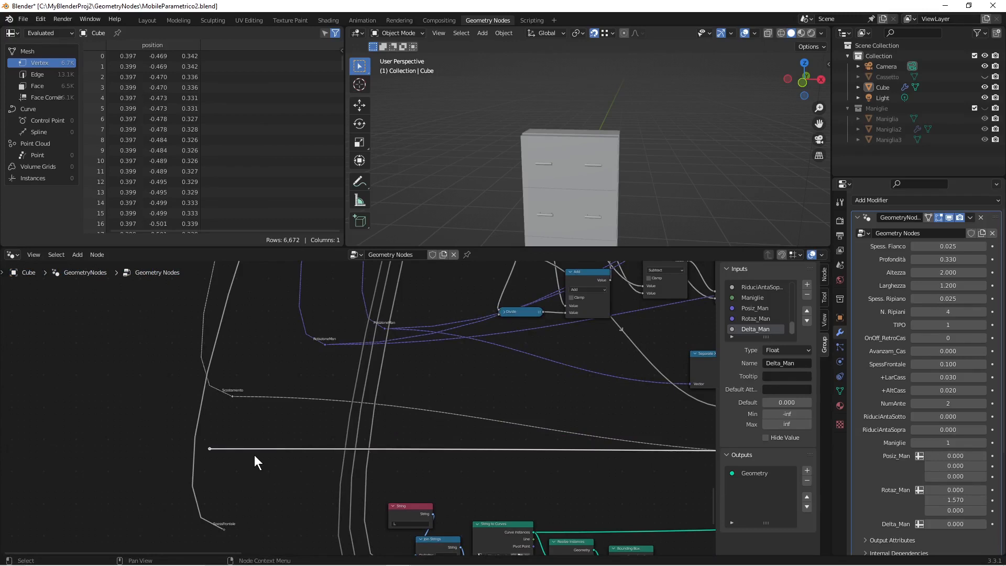
key(F2)
text(MisuraOnOff)
key(Return)
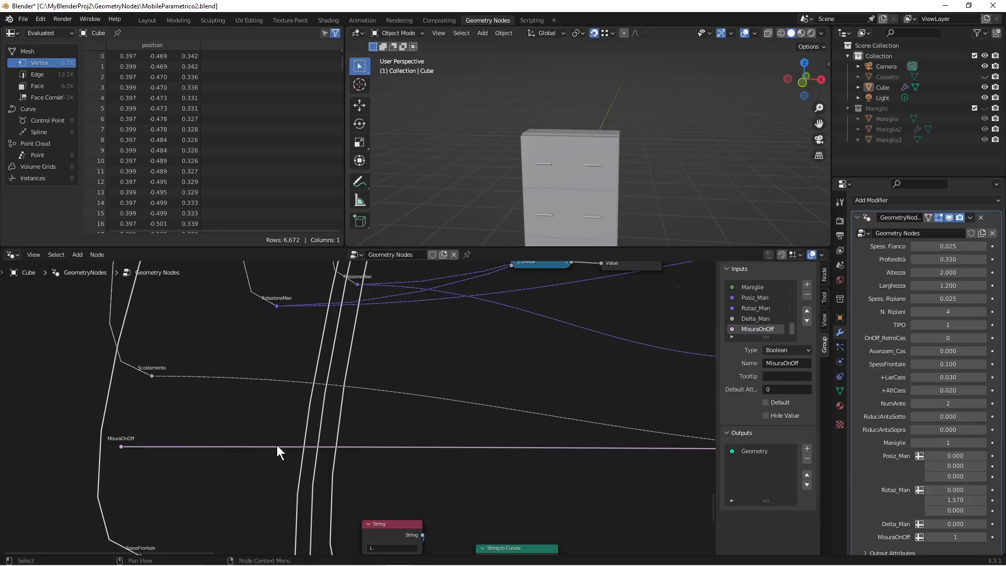
Connect a new Group Input socket to the MisuraOnOff reroute.
scroll(277, 447, down, 8)
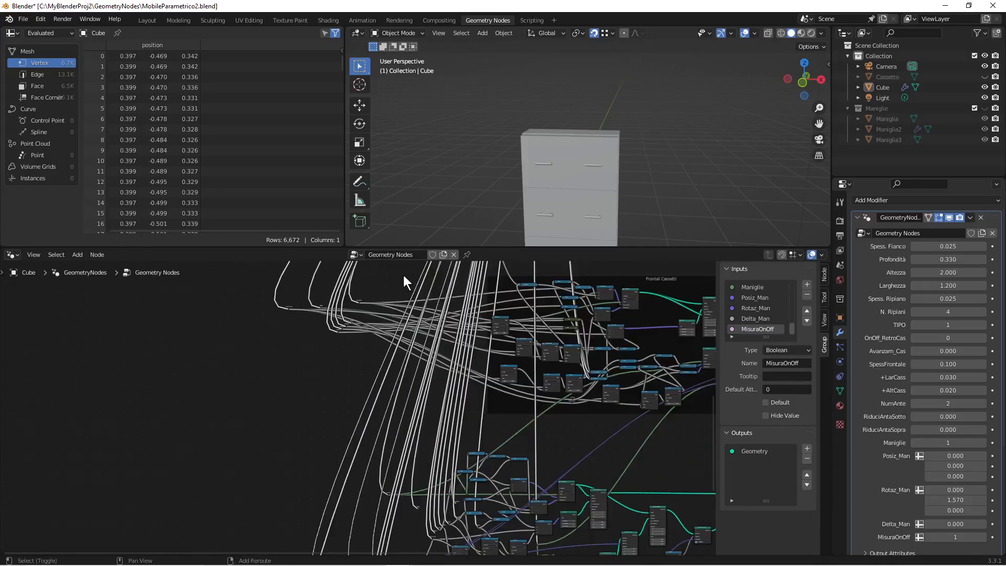
scroll(414, 399, up, 10)
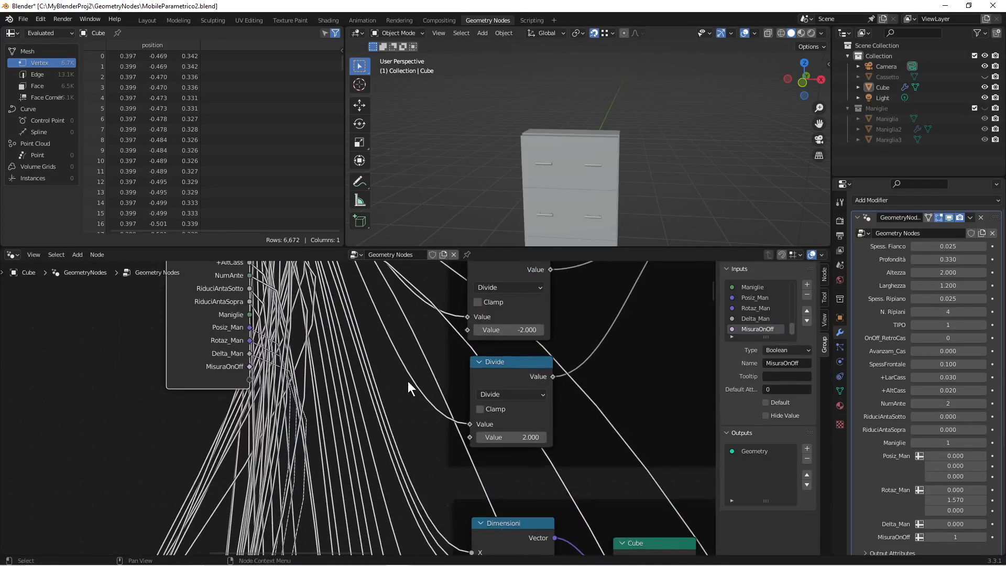
drag(250, 367, 370, 370)
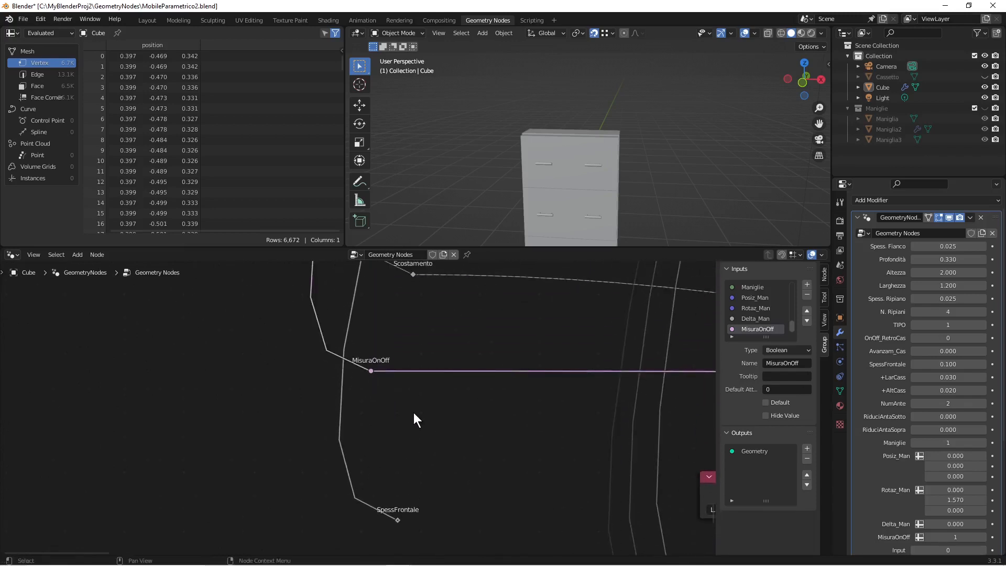
Remove the duplicate MisuraOnOff group input and rename the remaining generic Boolean input MisuraOnOff.
scroll(414, 420, down, 2)
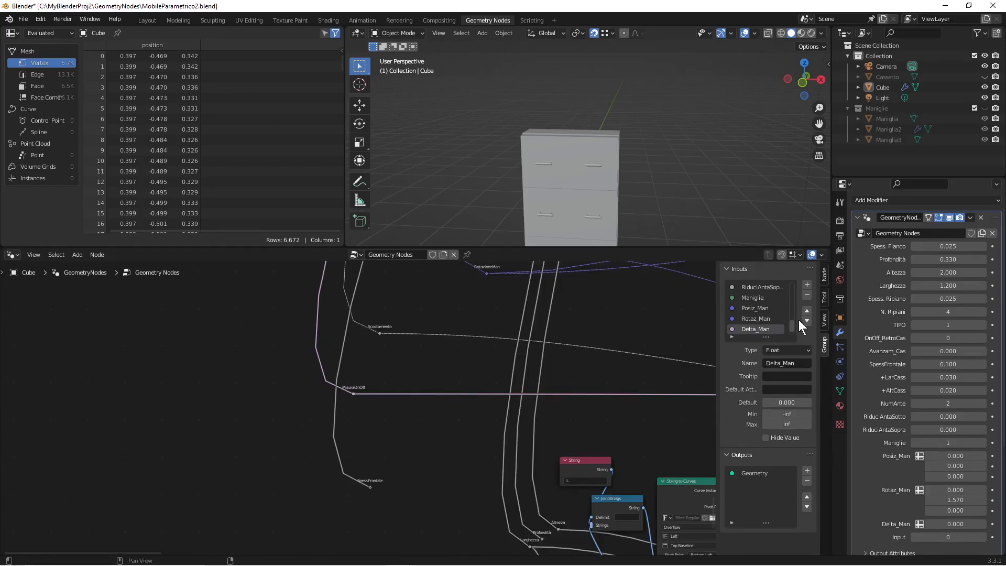
click(807, 295)
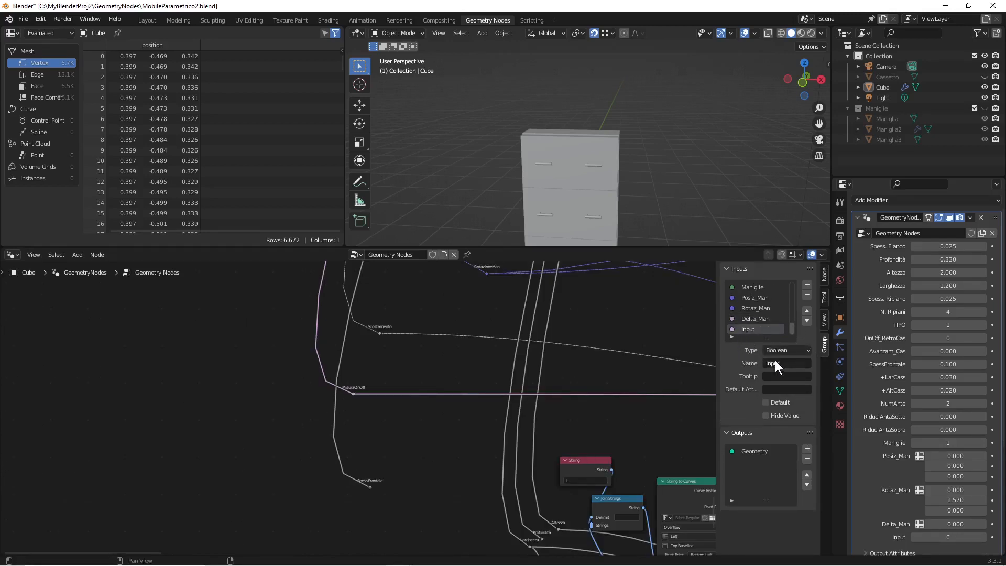
text(MisuraOnOff)
key(Return)
Keep the MisuraOnOff input's type as Boolean and set its default attribute to 0.
click(786, 352)
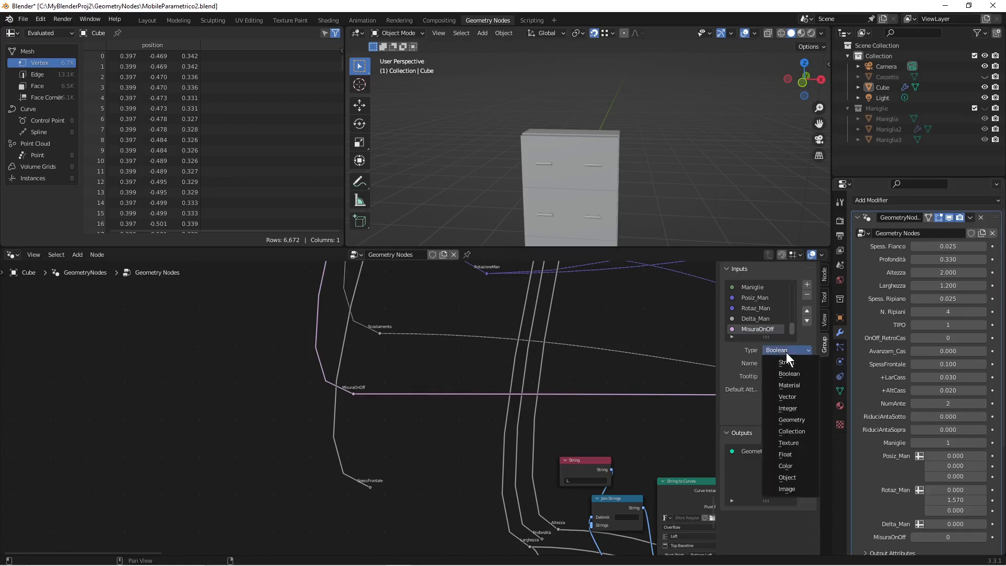
click(786, 360)
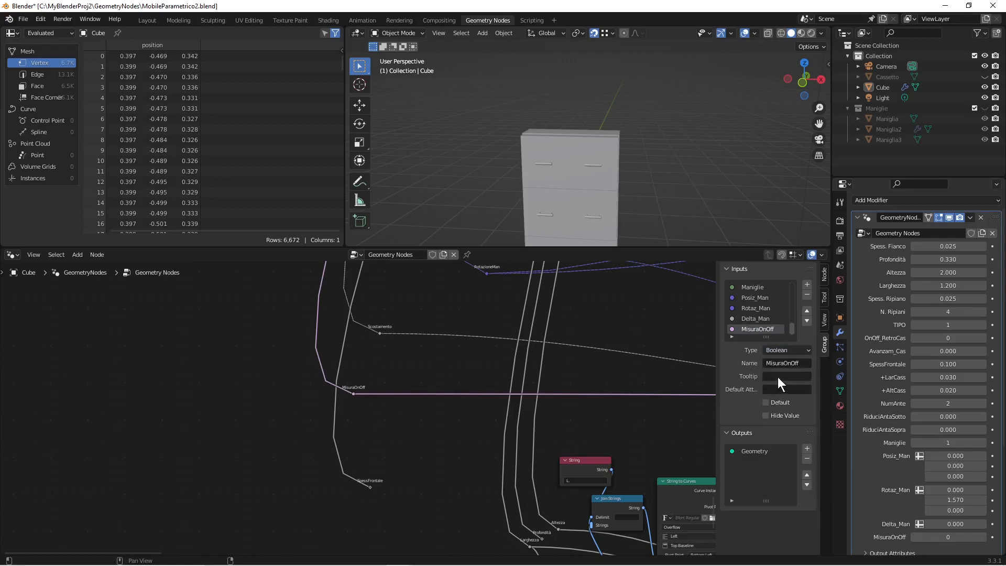
click(778, 388)
text(0)
key(Return)
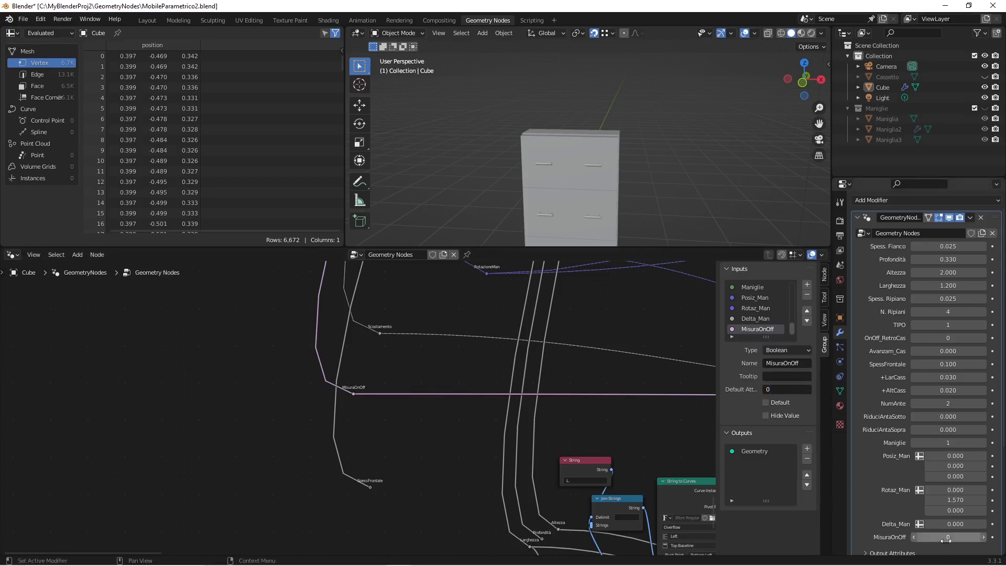
Set MisuraOnOff to 1 in the cabinet's modifier and save the file.
click(983, 537)
mouse_move(959, 537)
mouse_down()
mouse_move(938, 537)
mouse_move(960, 537)
mouse_up()
key(ctrl+s)
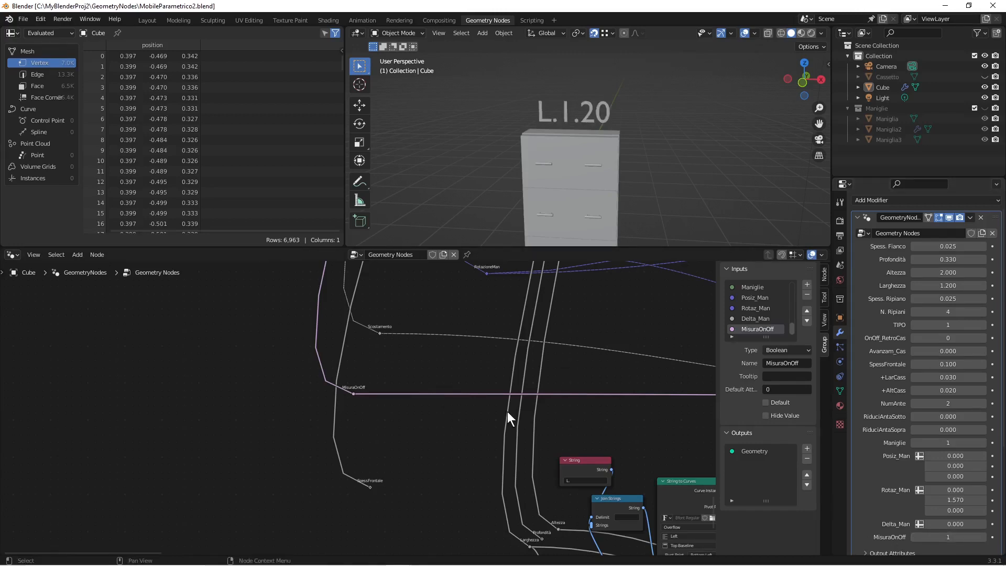